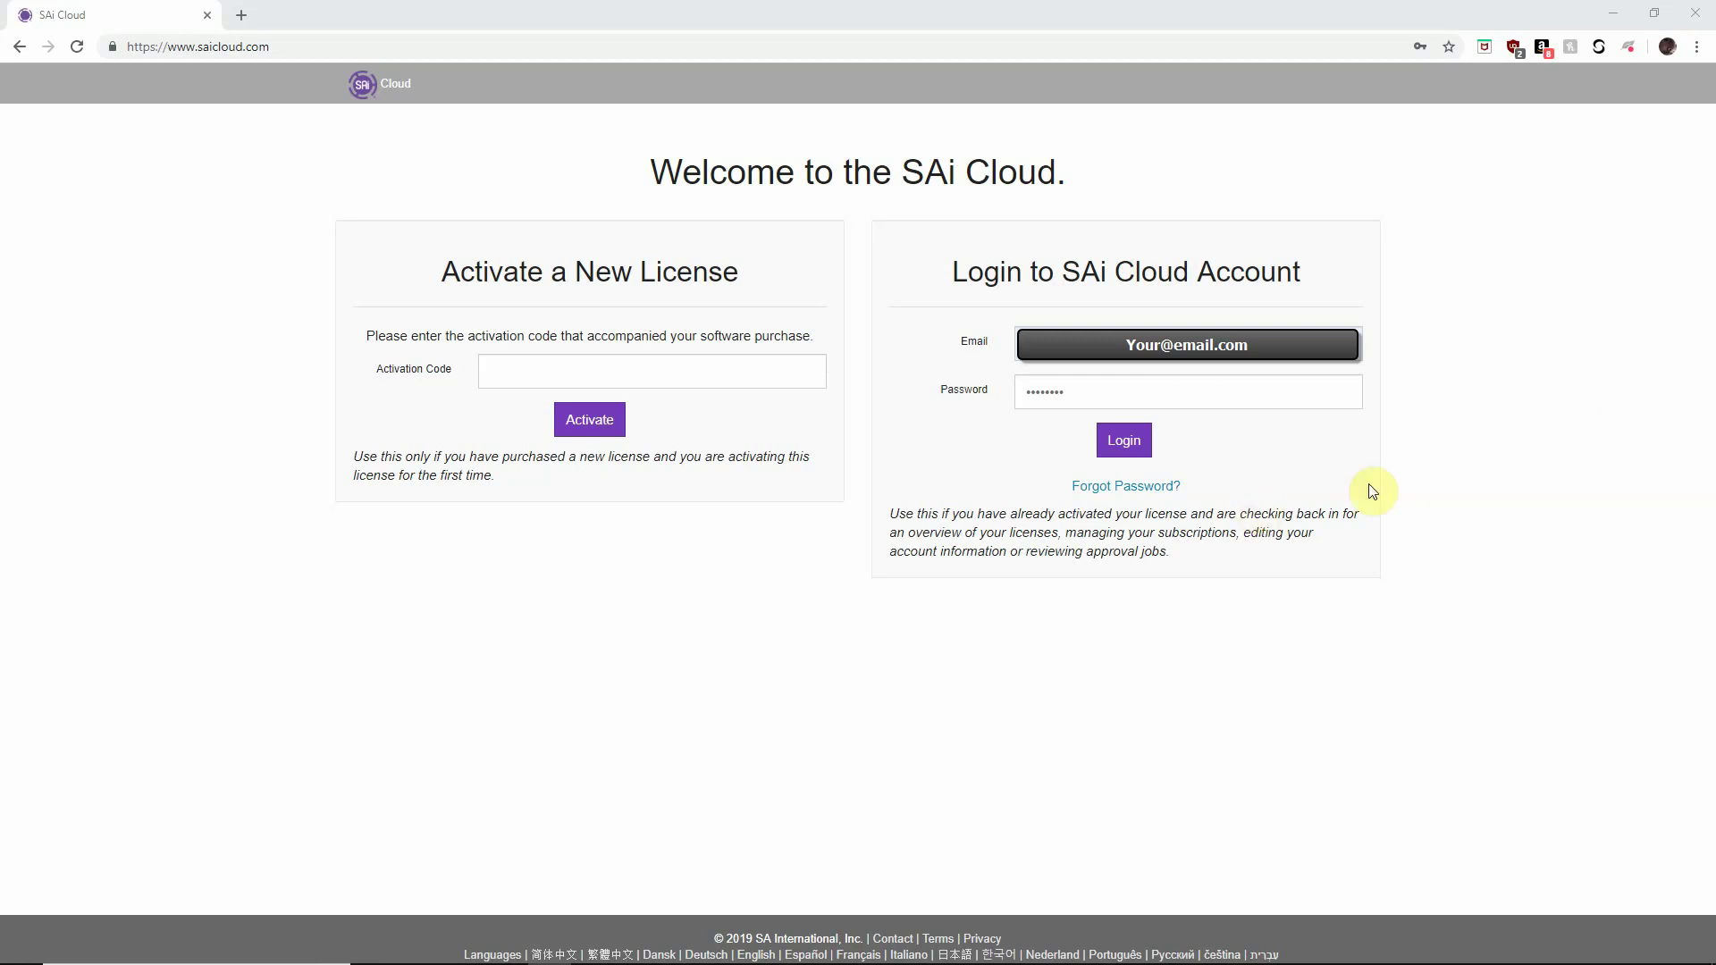
Log into the SAi Cloud account on saicloud.com with the account email and password.
{"action": "left_click", "coordinate": [287, 48]}
{"action": "left_click_drag", "start_coordinate": [287, 48], "coordinate": [119, 64]}
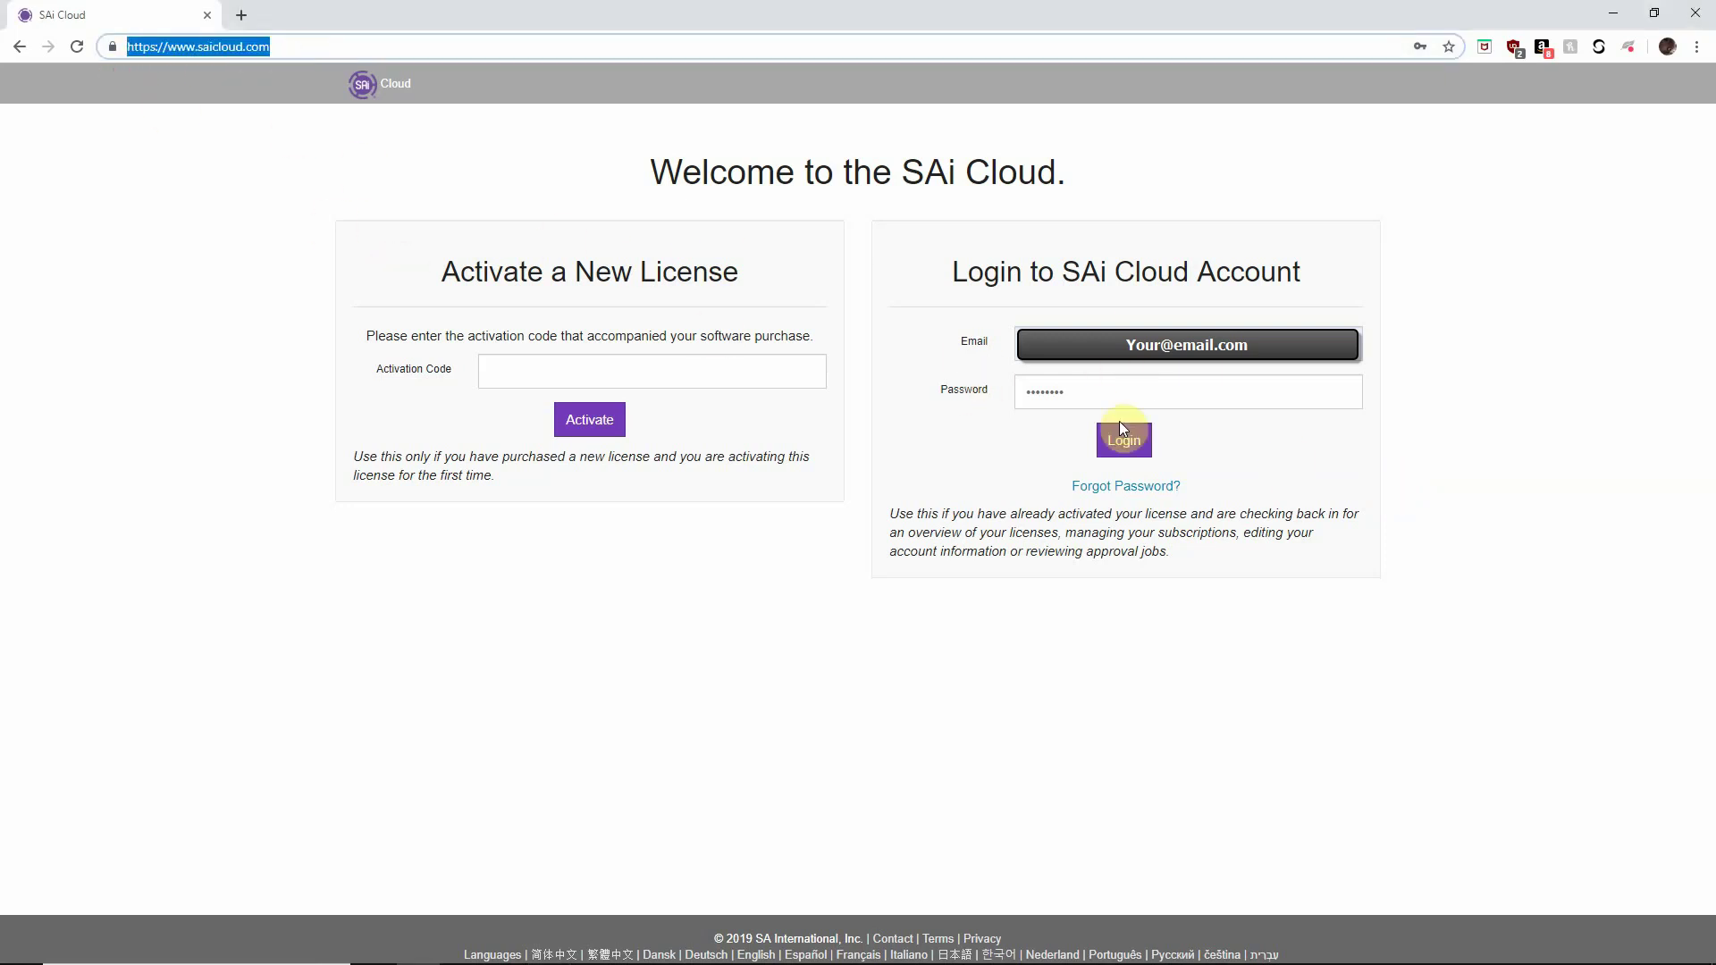
{"action": "left_click", "coordinate": [1128, 396]}
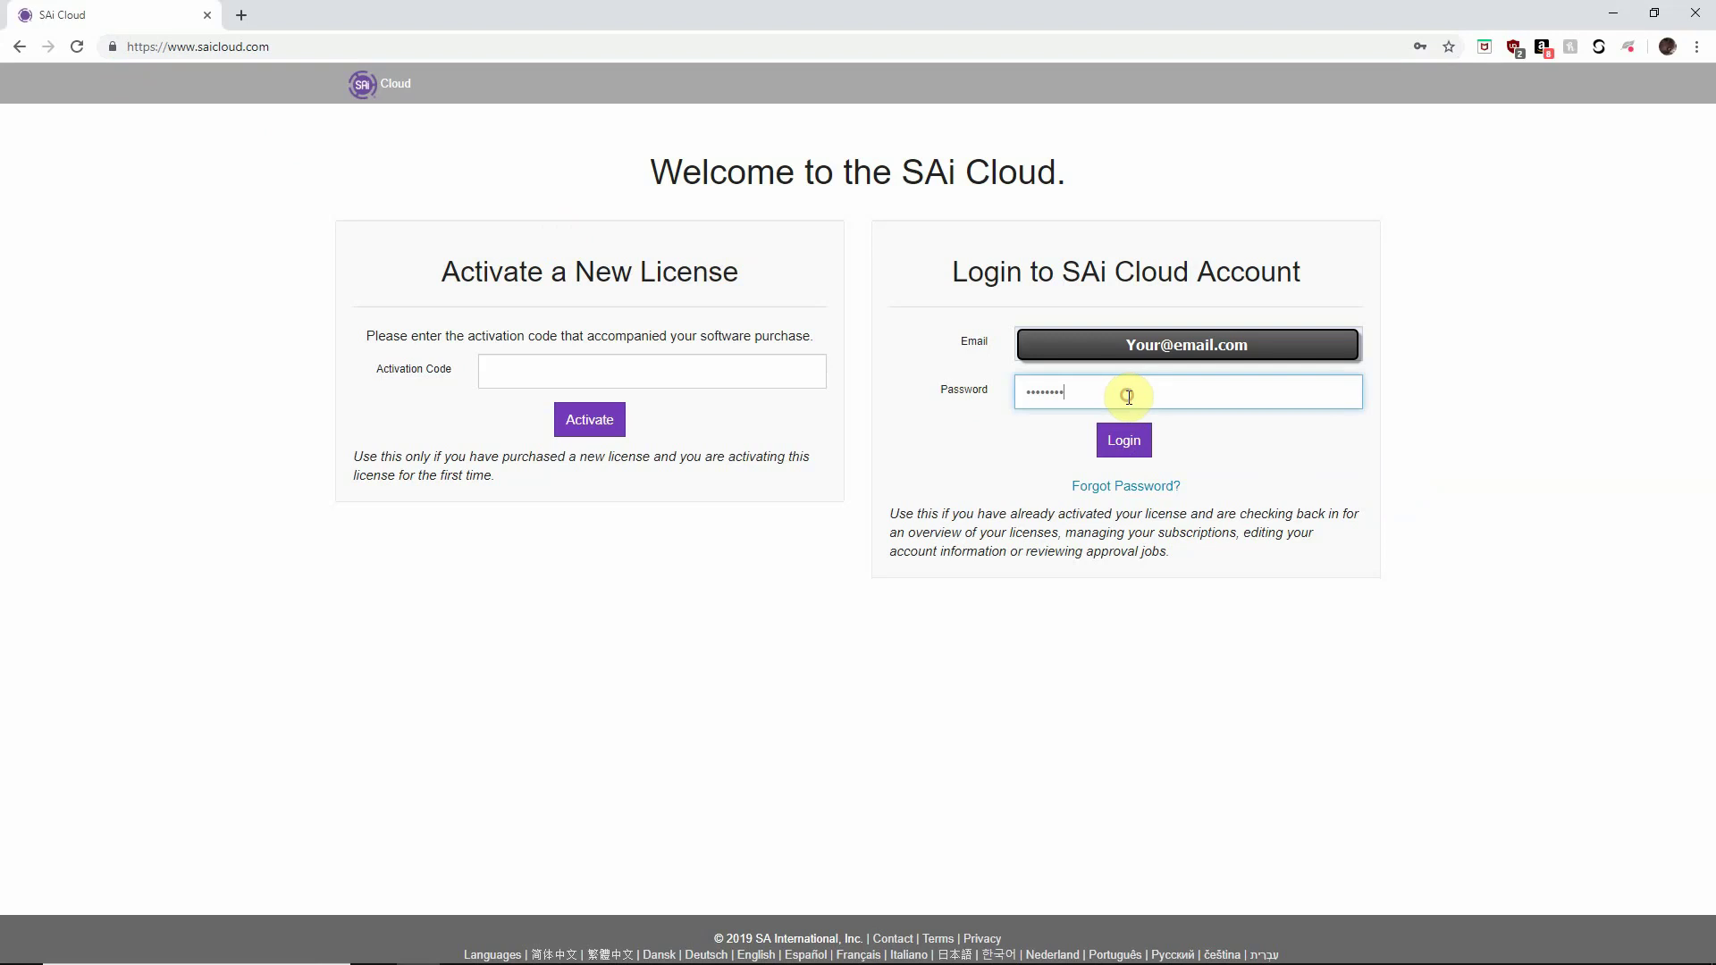
{"action": "left_click", "coordinate": [1124, 442]}
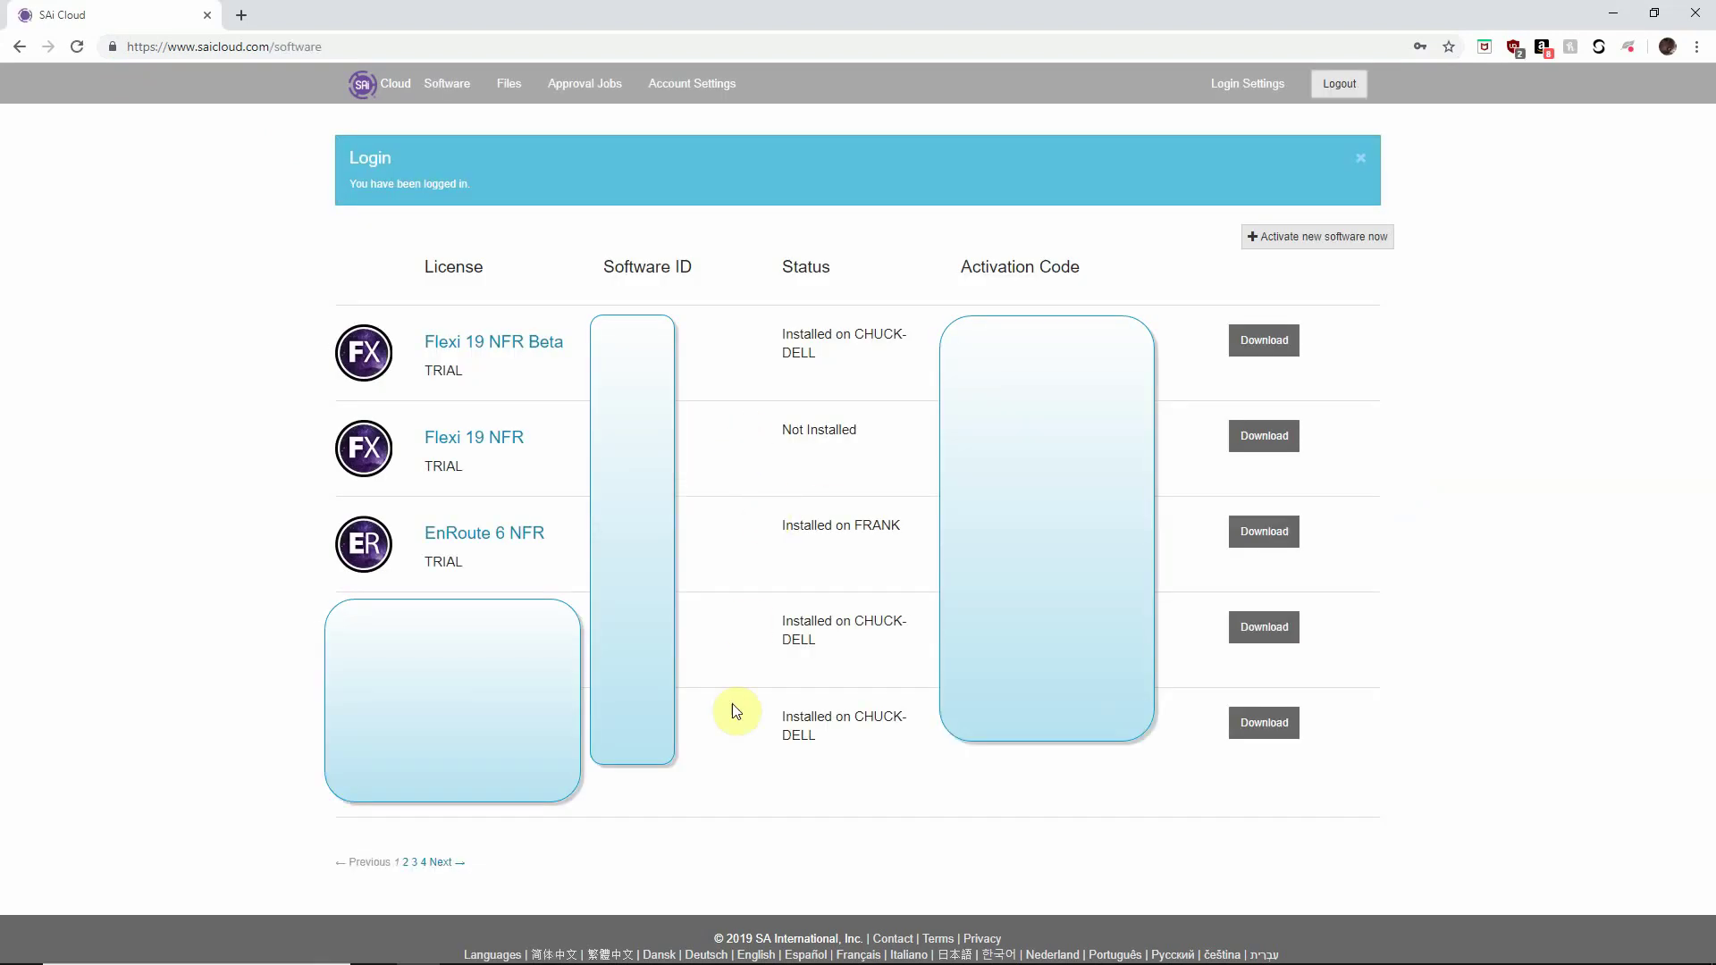
Download the Flexi installer from page 3 of the SAi Cloud license list and launch the .exe.
{"action": "left_click", "coordinate": [416, 865]}
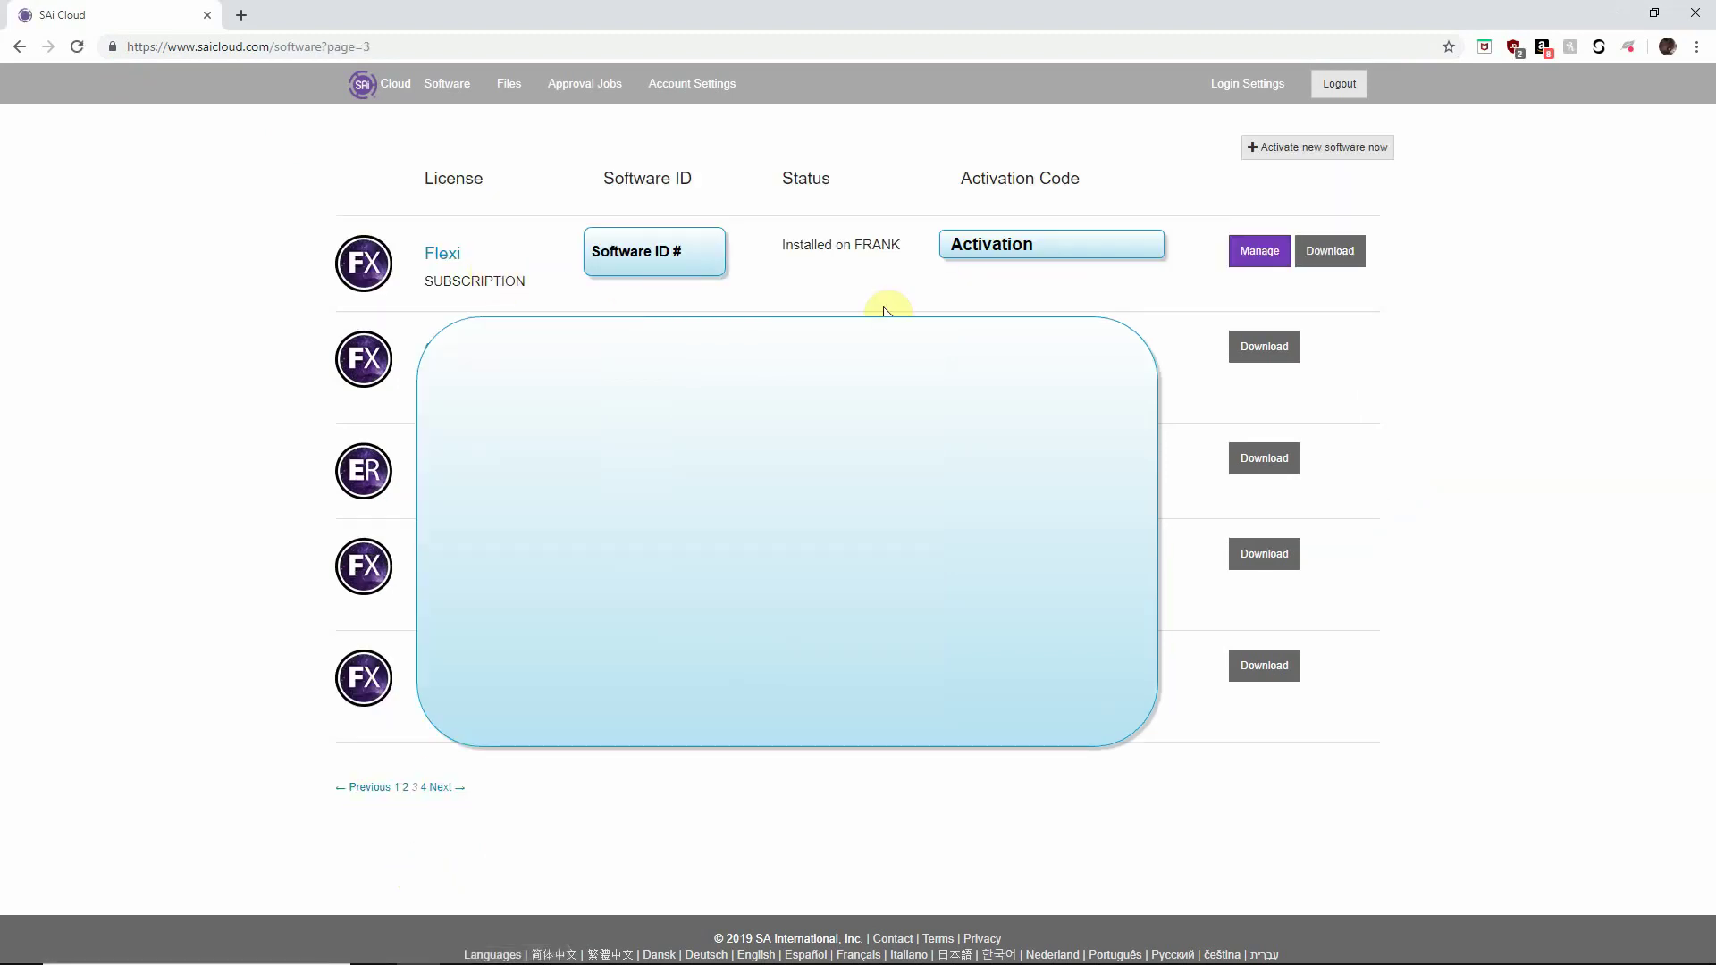
{"action": "mouse_move", "coordinate": [766, 249]}
{"action": "left_mouse_down"}
{"action": "mouse_move", "coordinate": [908, 253]}
{"action": "mouse_move", "coordinate": [755, 249]}
{"action": "left_mouse_up"}
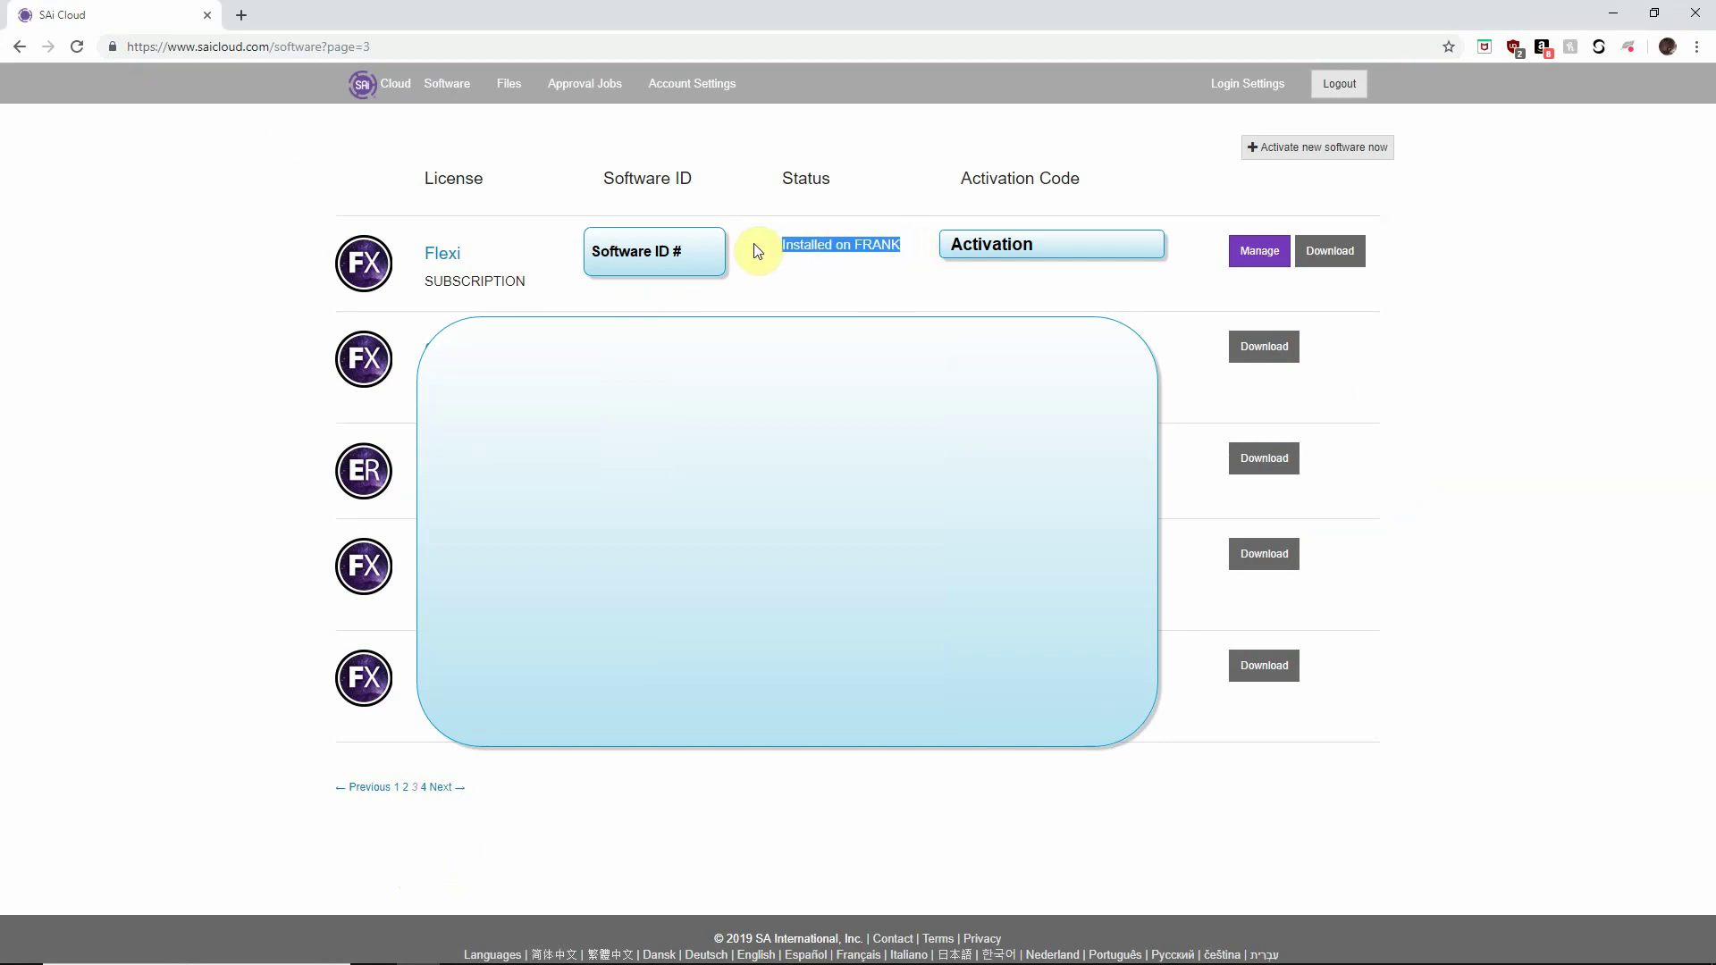
{"action": "left_click", "coordinate": [821, 259]}
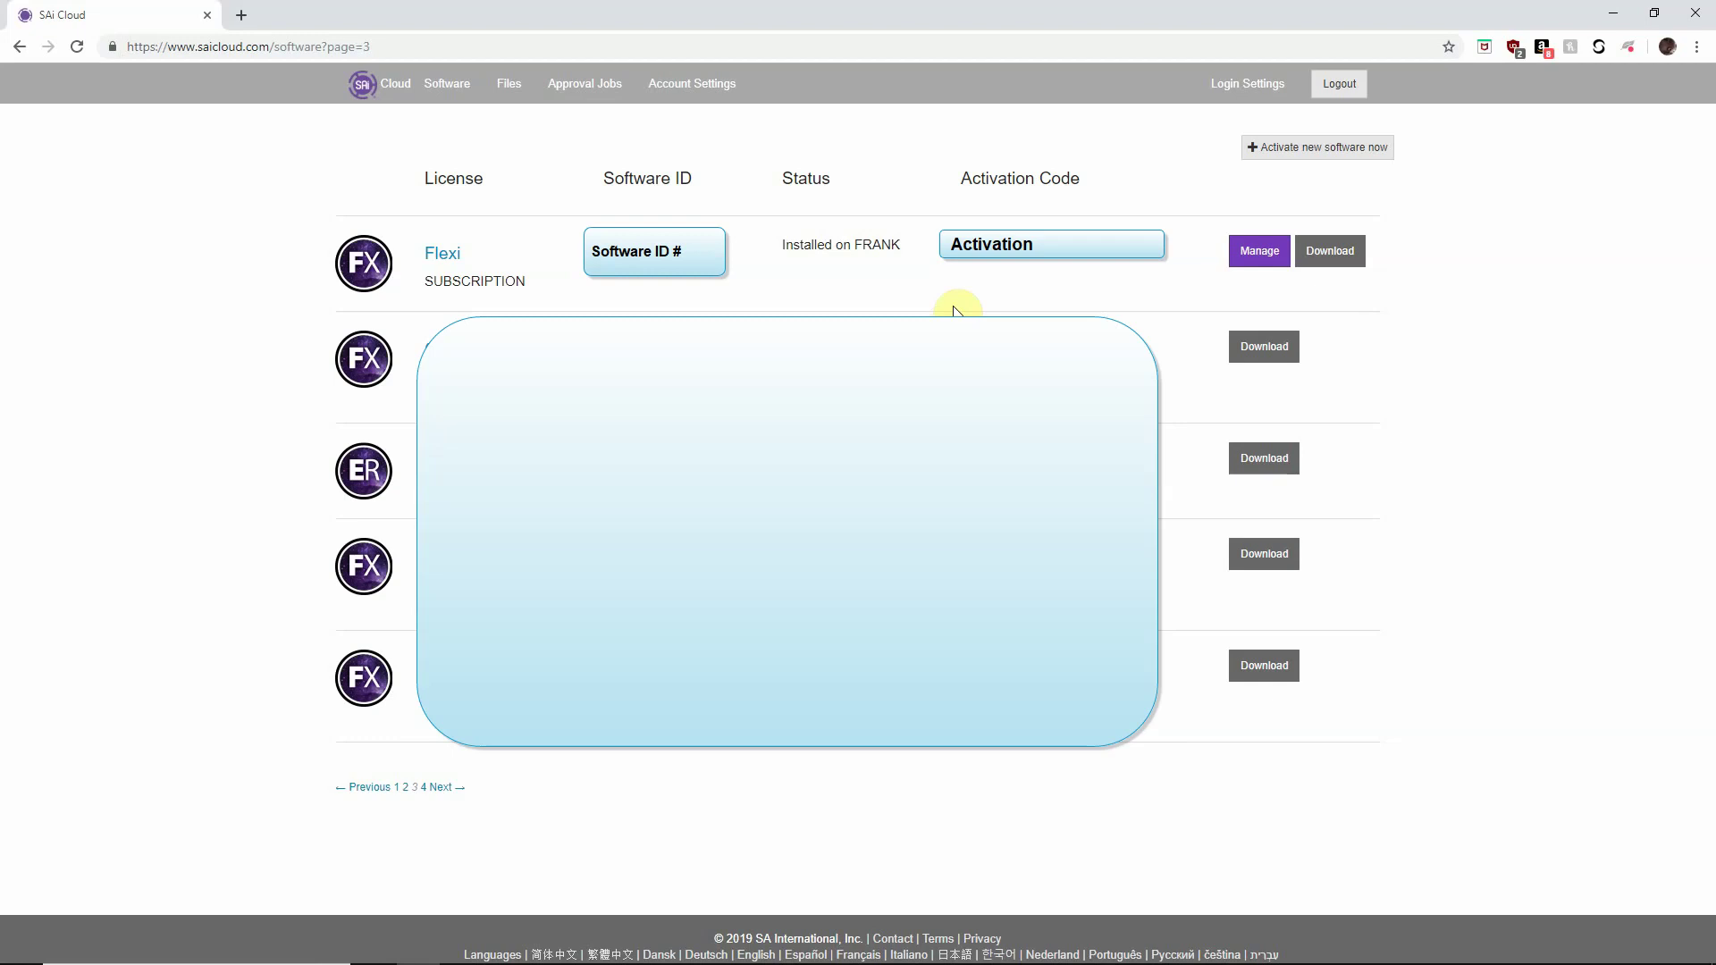
{"action": "left_click", "coordinate": [1340, 254]}
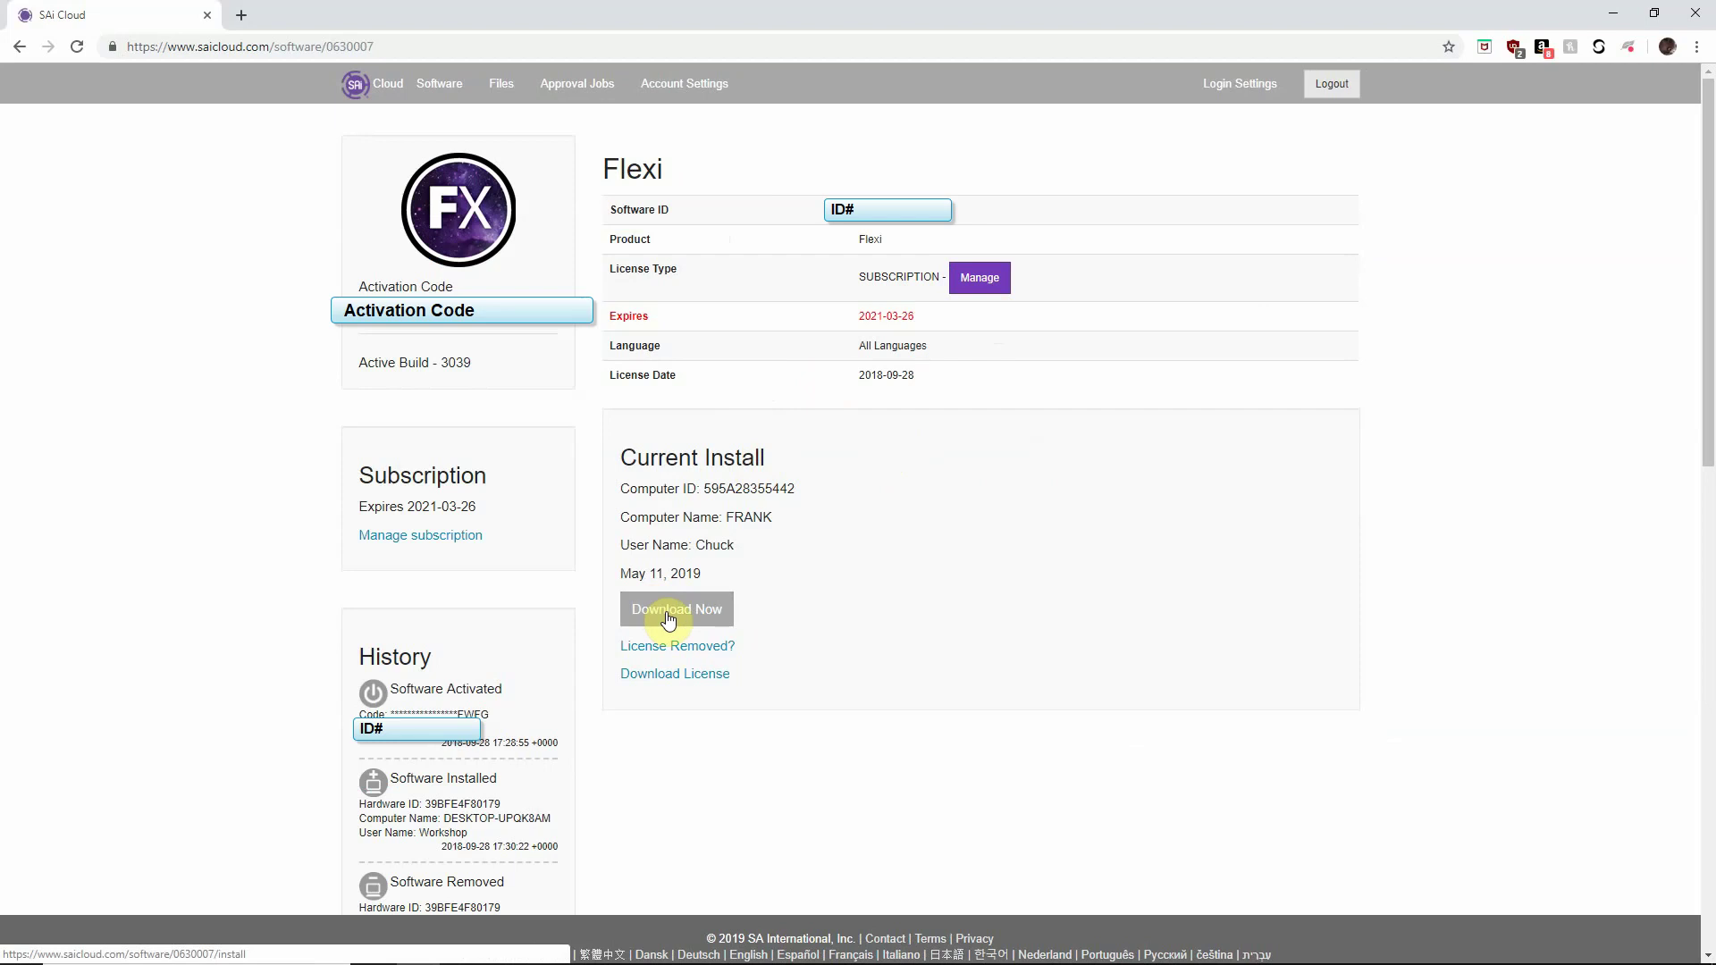
{"action": "left_click", "coordinate": [668, 616]}
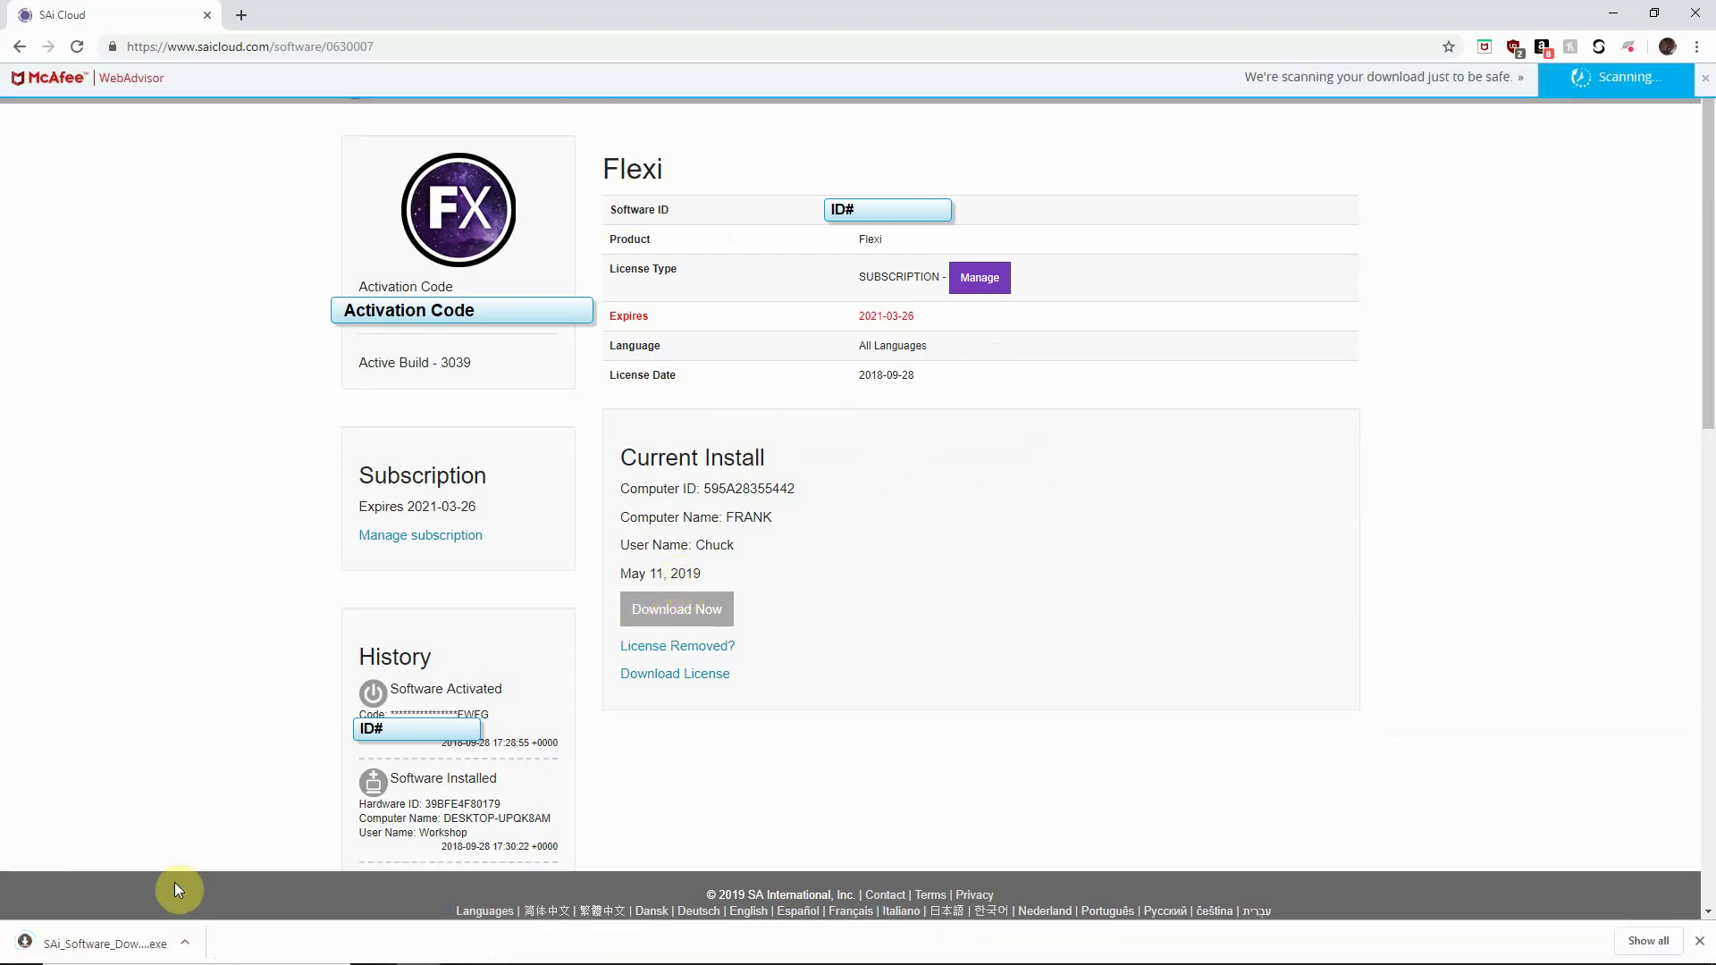
{"action": "left_click", "coordinate": [100, 944]}
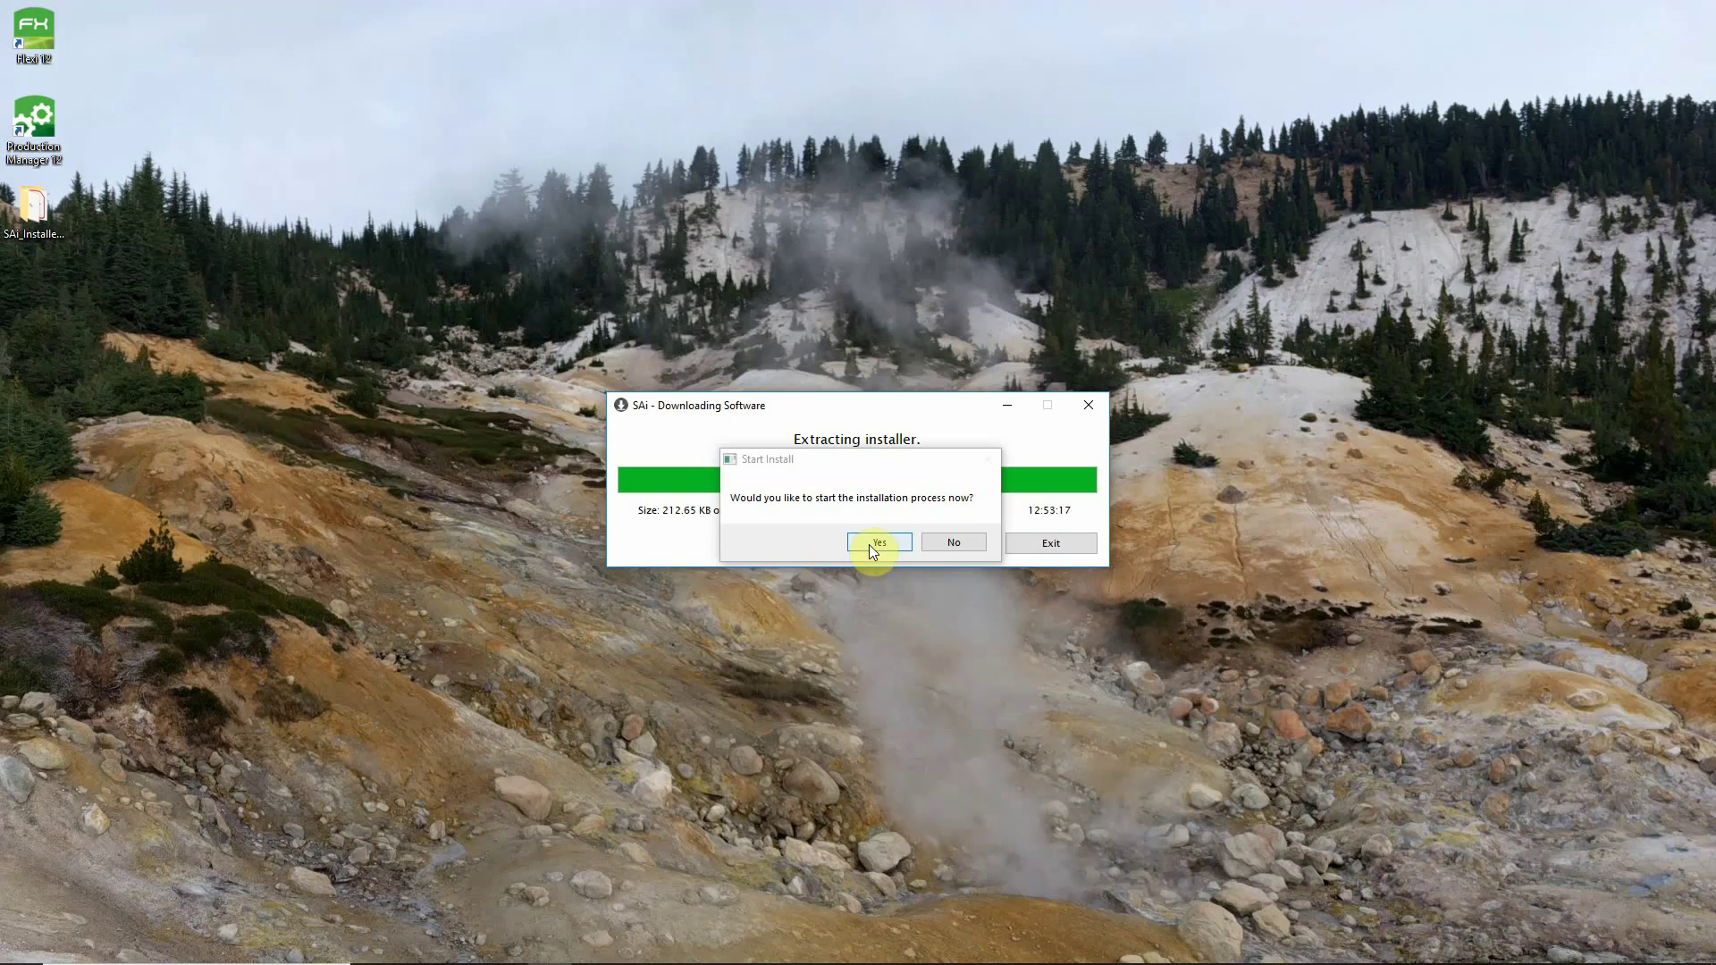
Start the installation immediately with English as the setup language.
{"action": "left_click", "coordinate": [868, 544]}
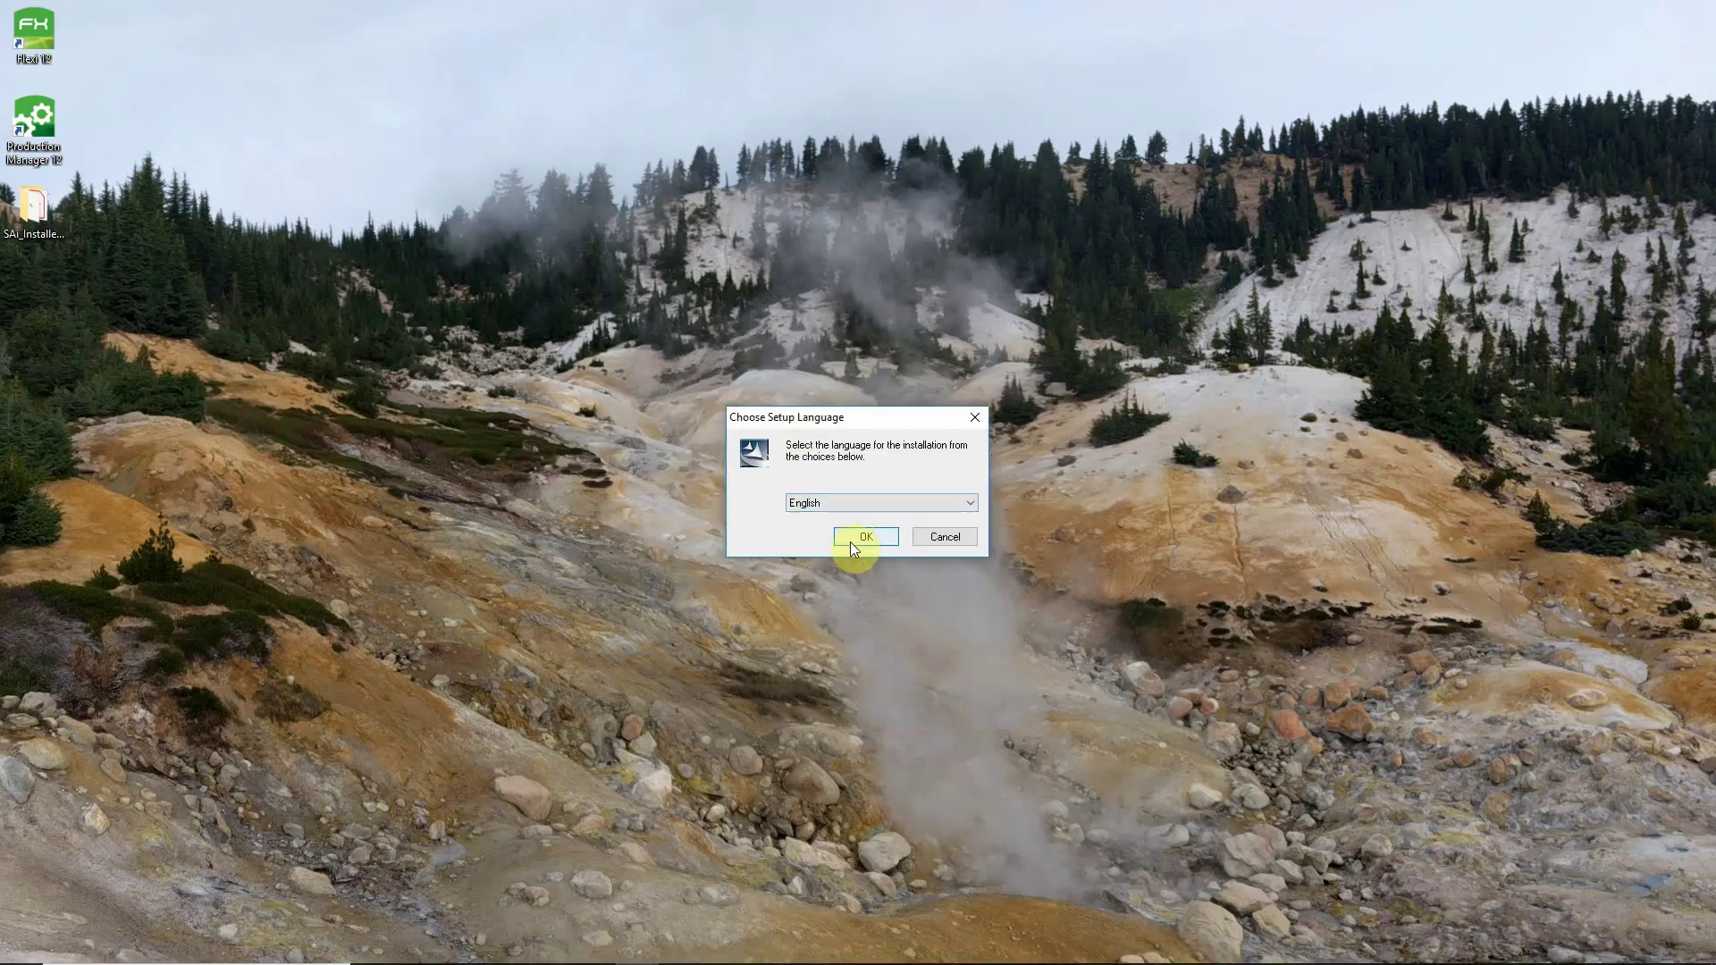
{"action": "left_click", "coordinate": [866, 536]}
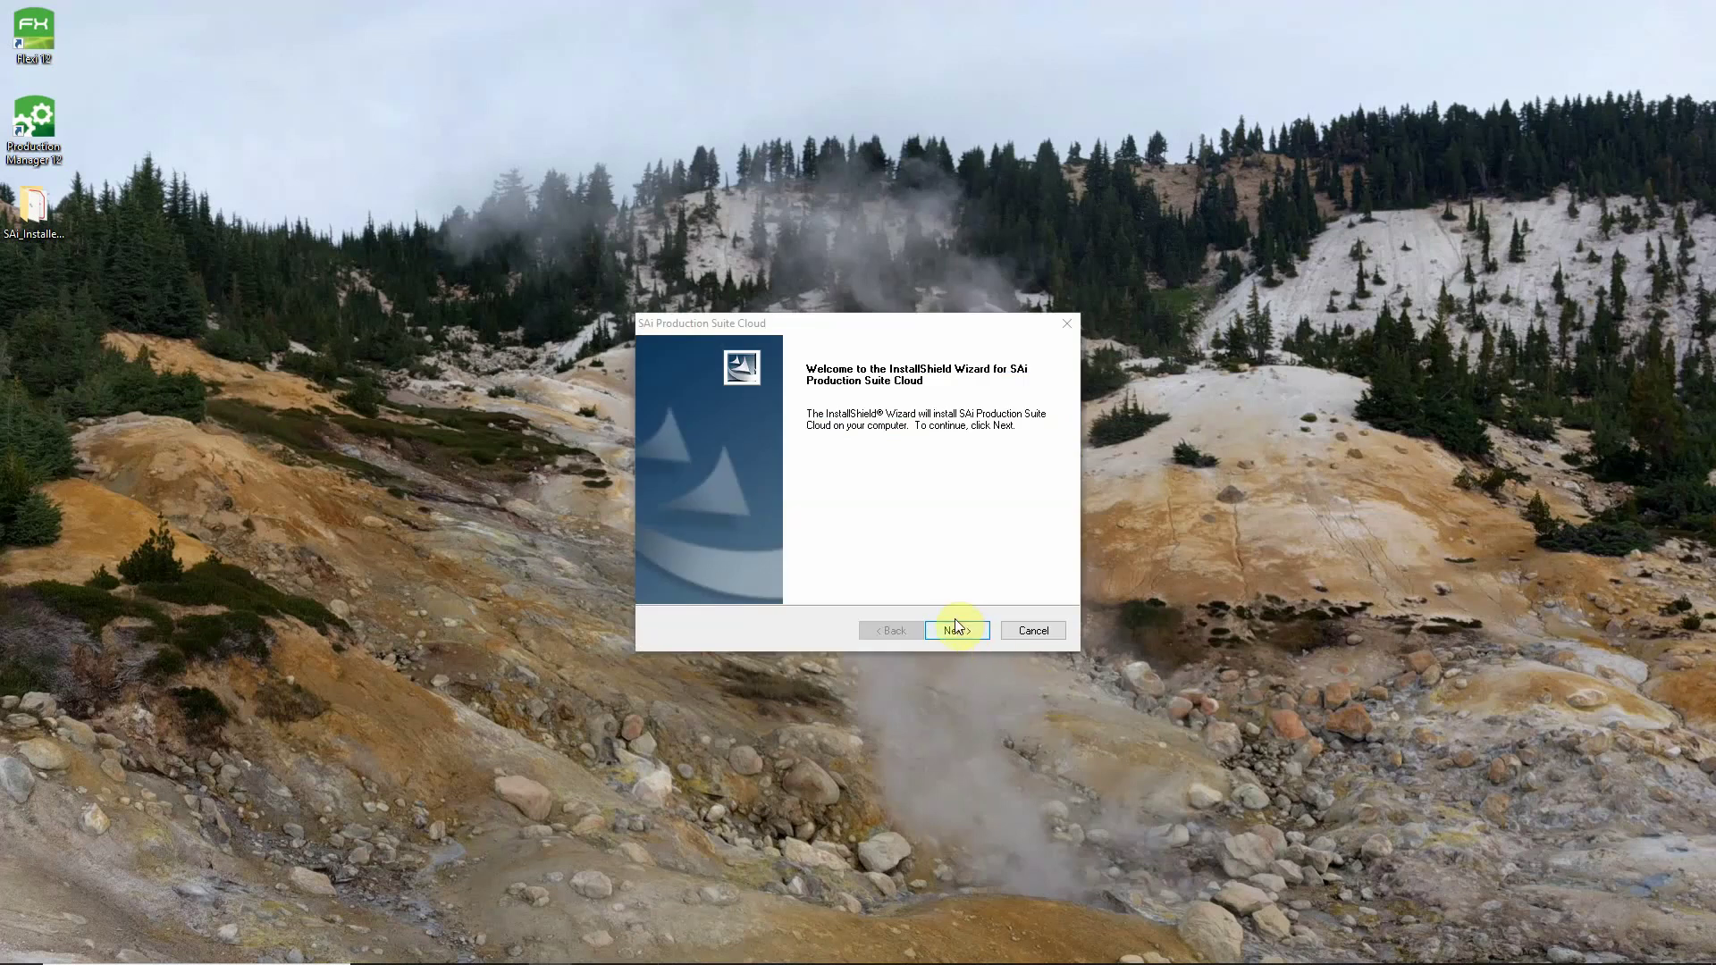
Accept the SAi Production Suite license agreement.
{"action": "left_click", "coordinate": [960, 633]}
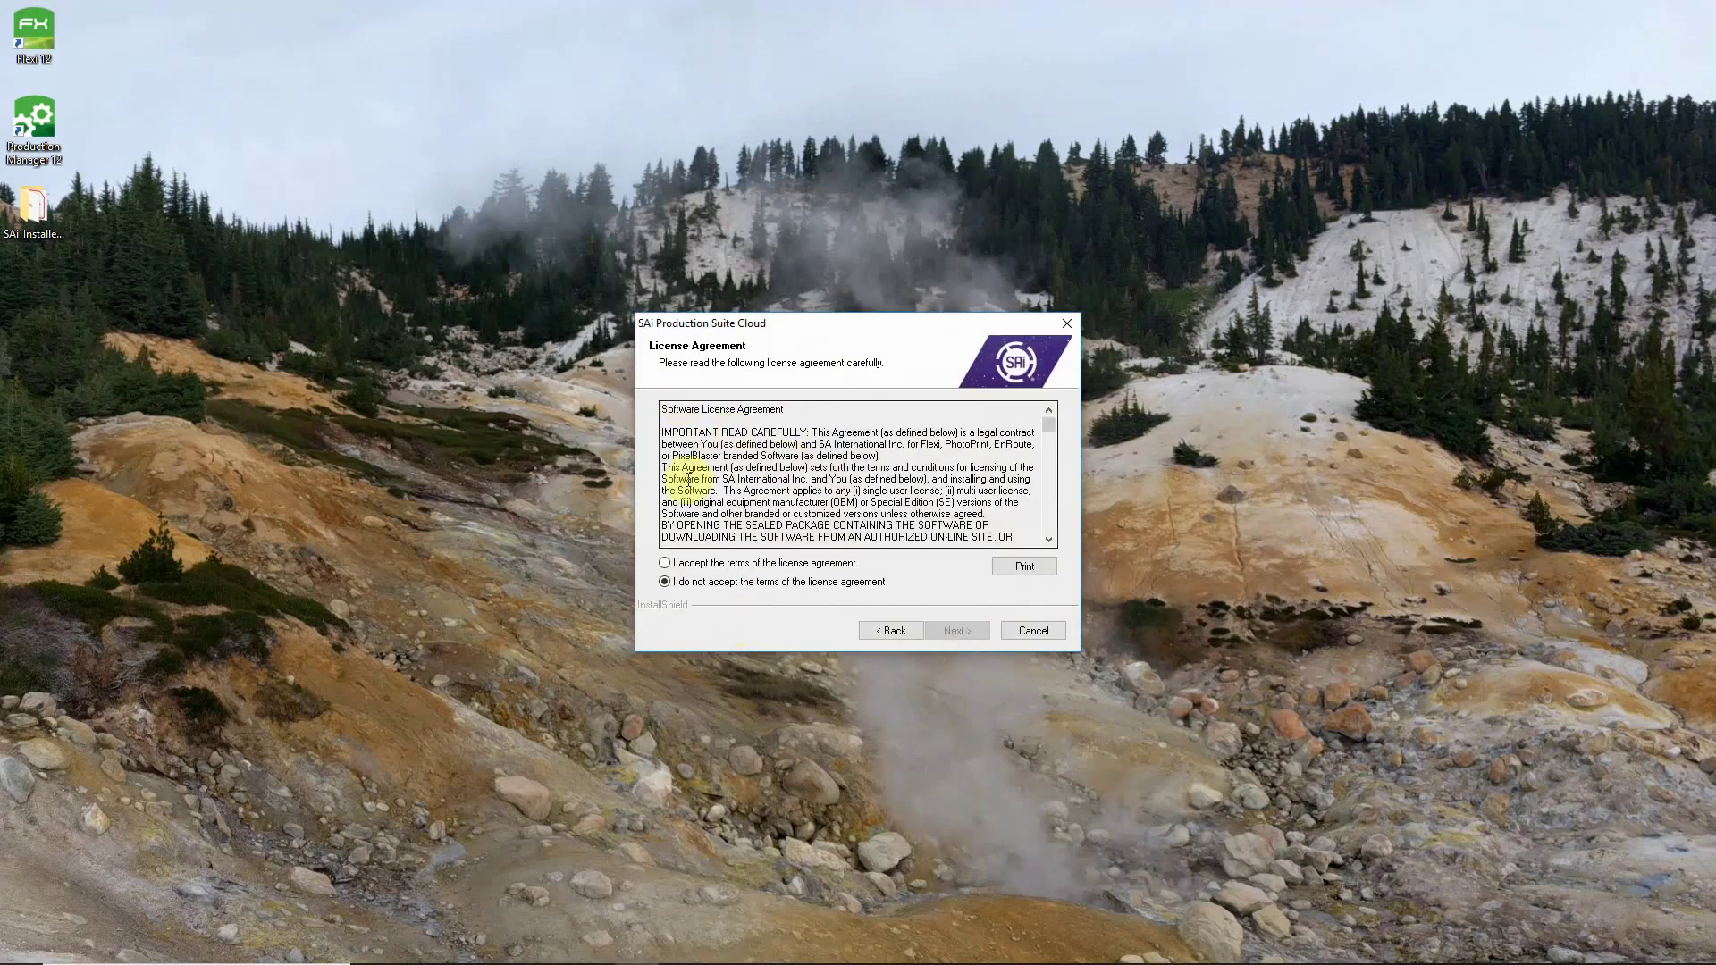
{"action": "left_click", "coordinate": [665, 564]}
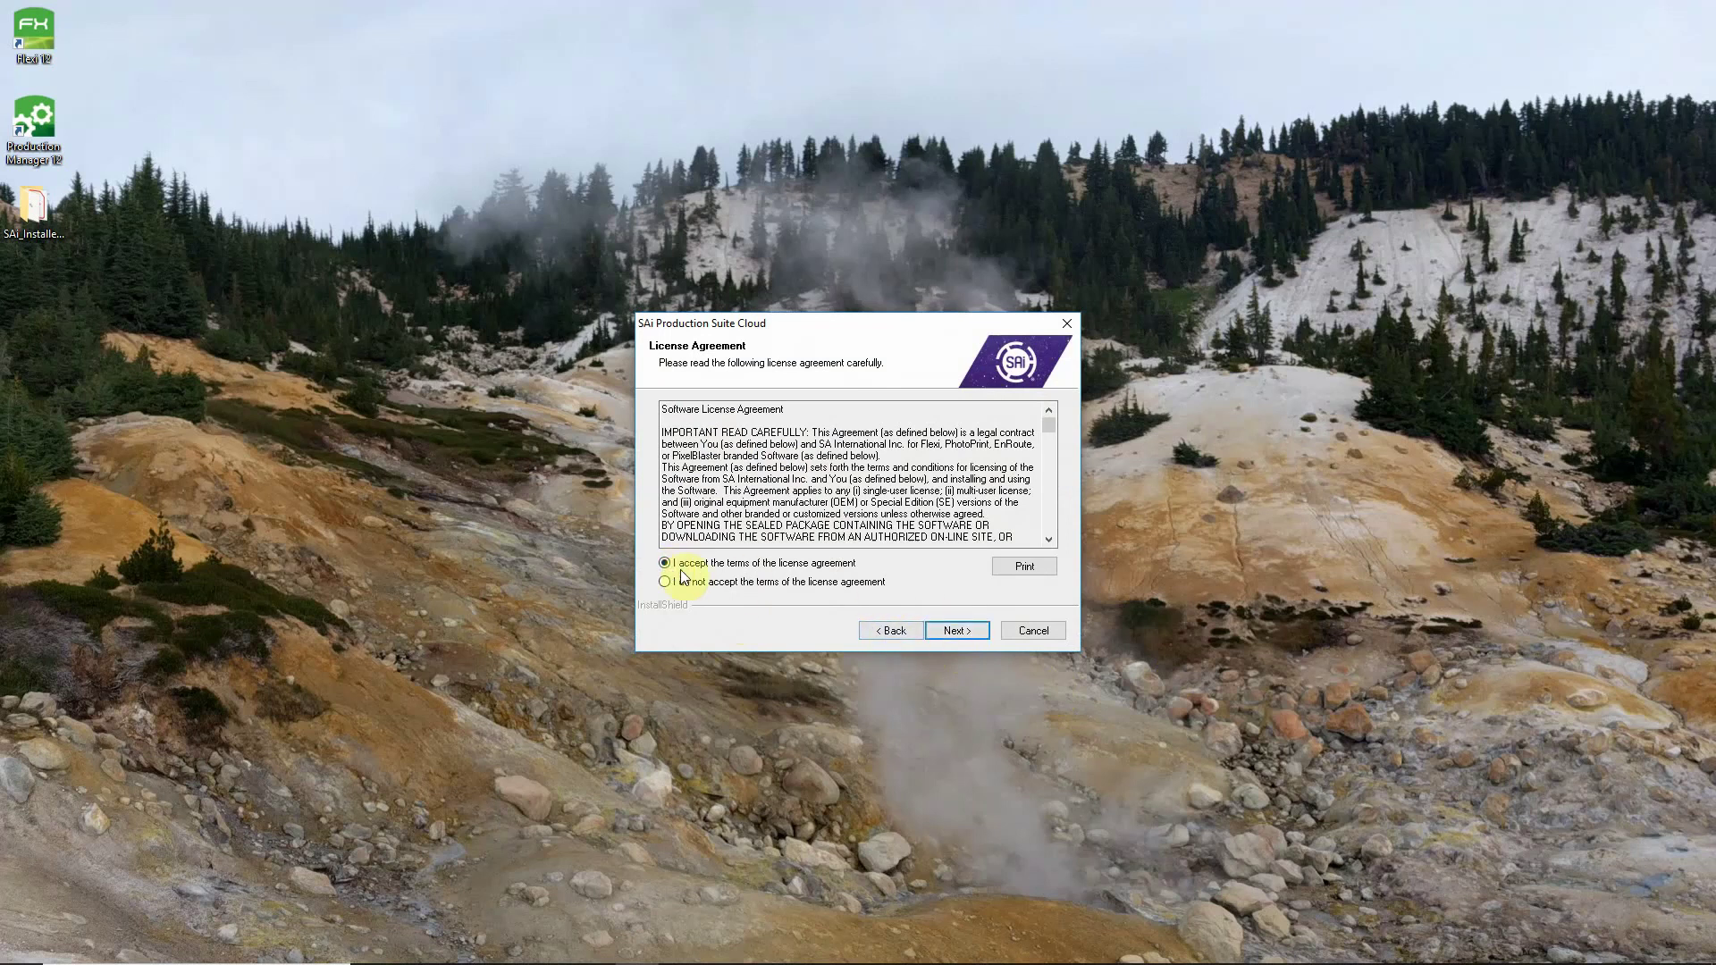
{"action": "left_click", "coordinate": [943, 630]}
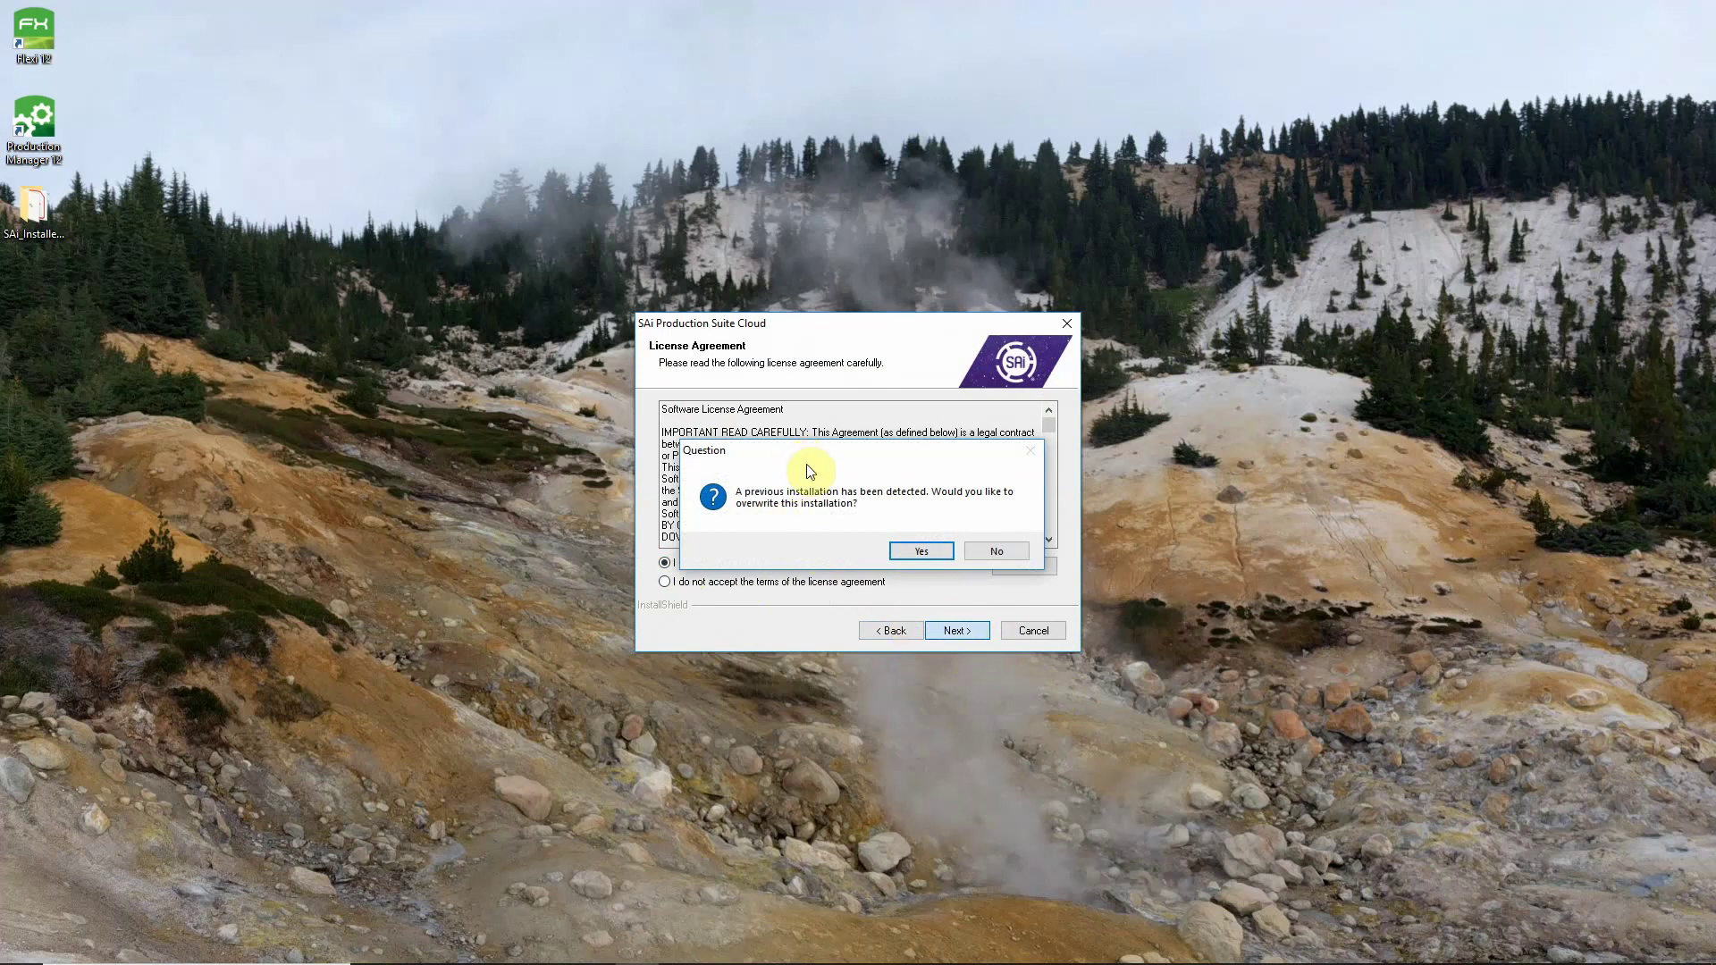
Decline overwriting the previous installation and install with the default folder, features and program folder.
{"action": "left_click_drag", "start_coordinate": [804, 453], "coordinate": [789, 421]}
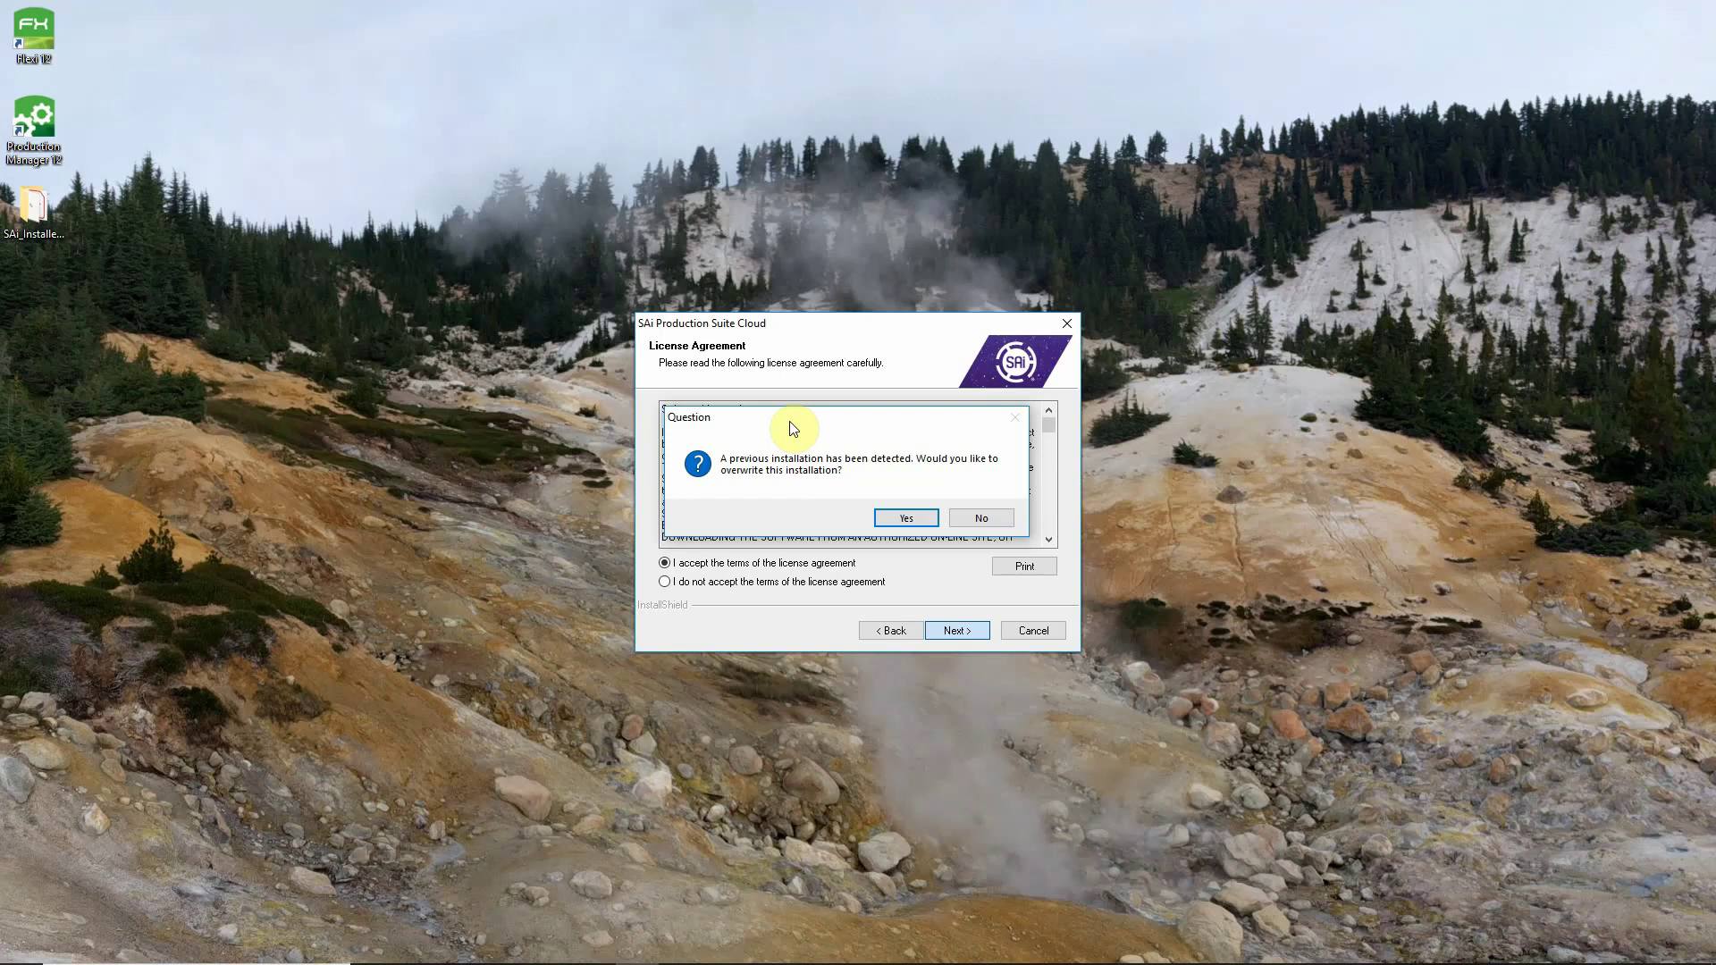
{"action": "left_click", "coordinate": [978, 520]}
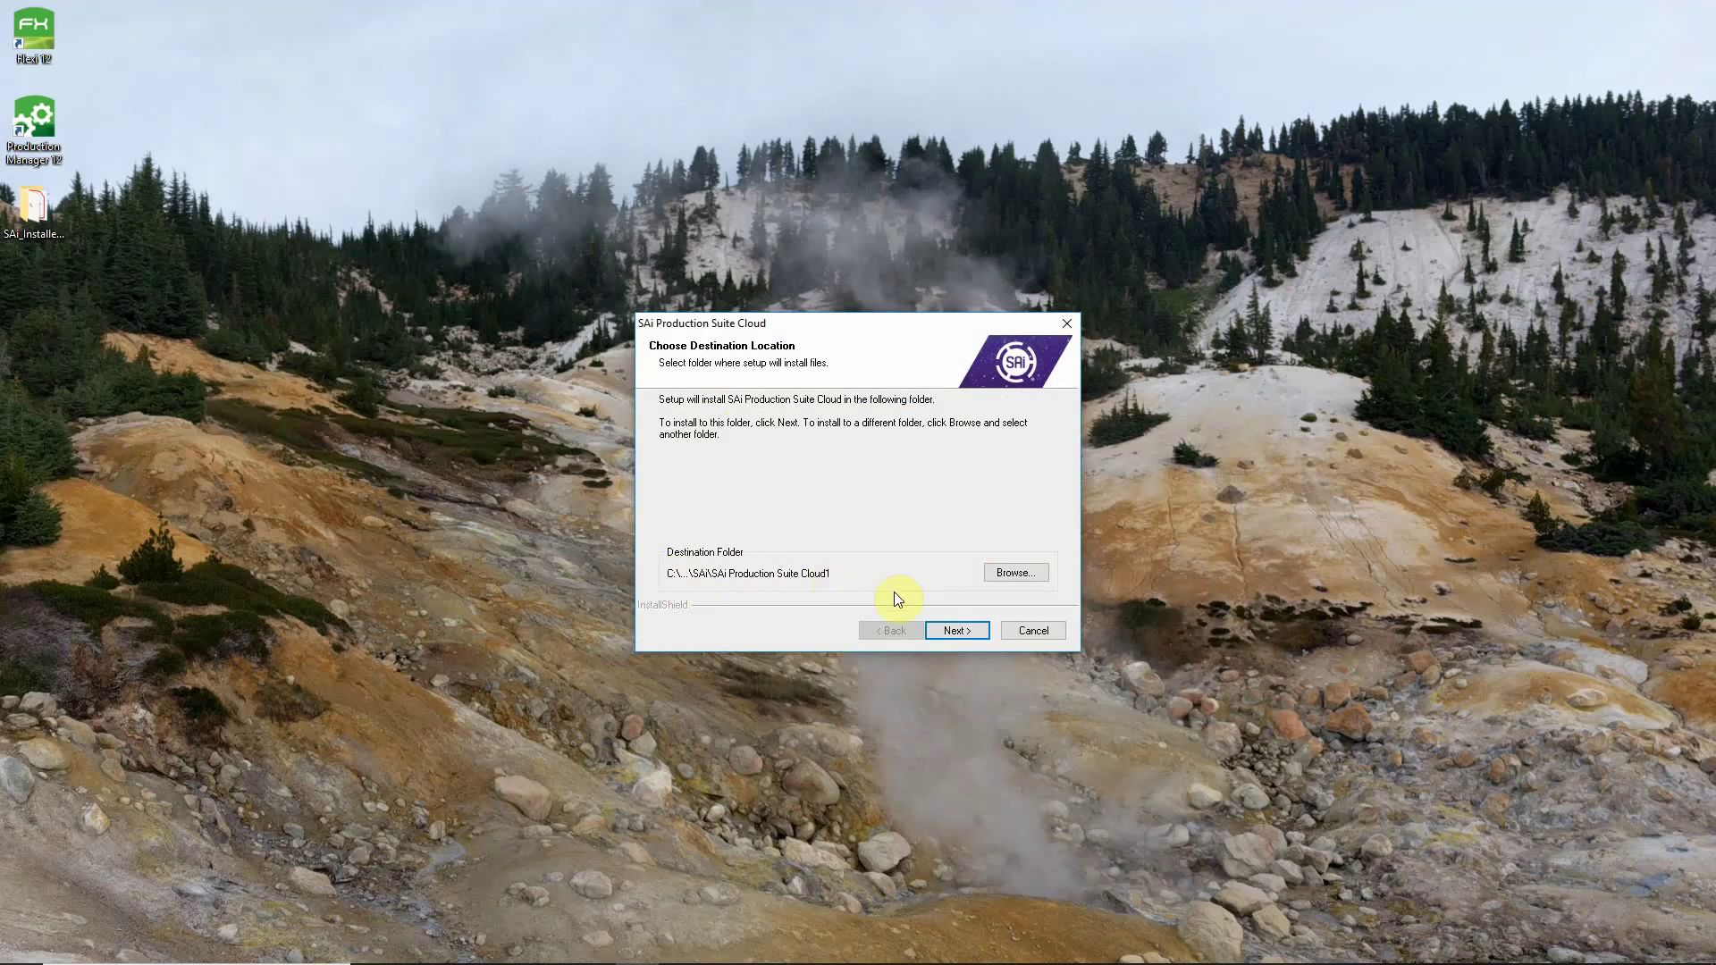
{"action": "left_click", "coordinate": [965, 632]}
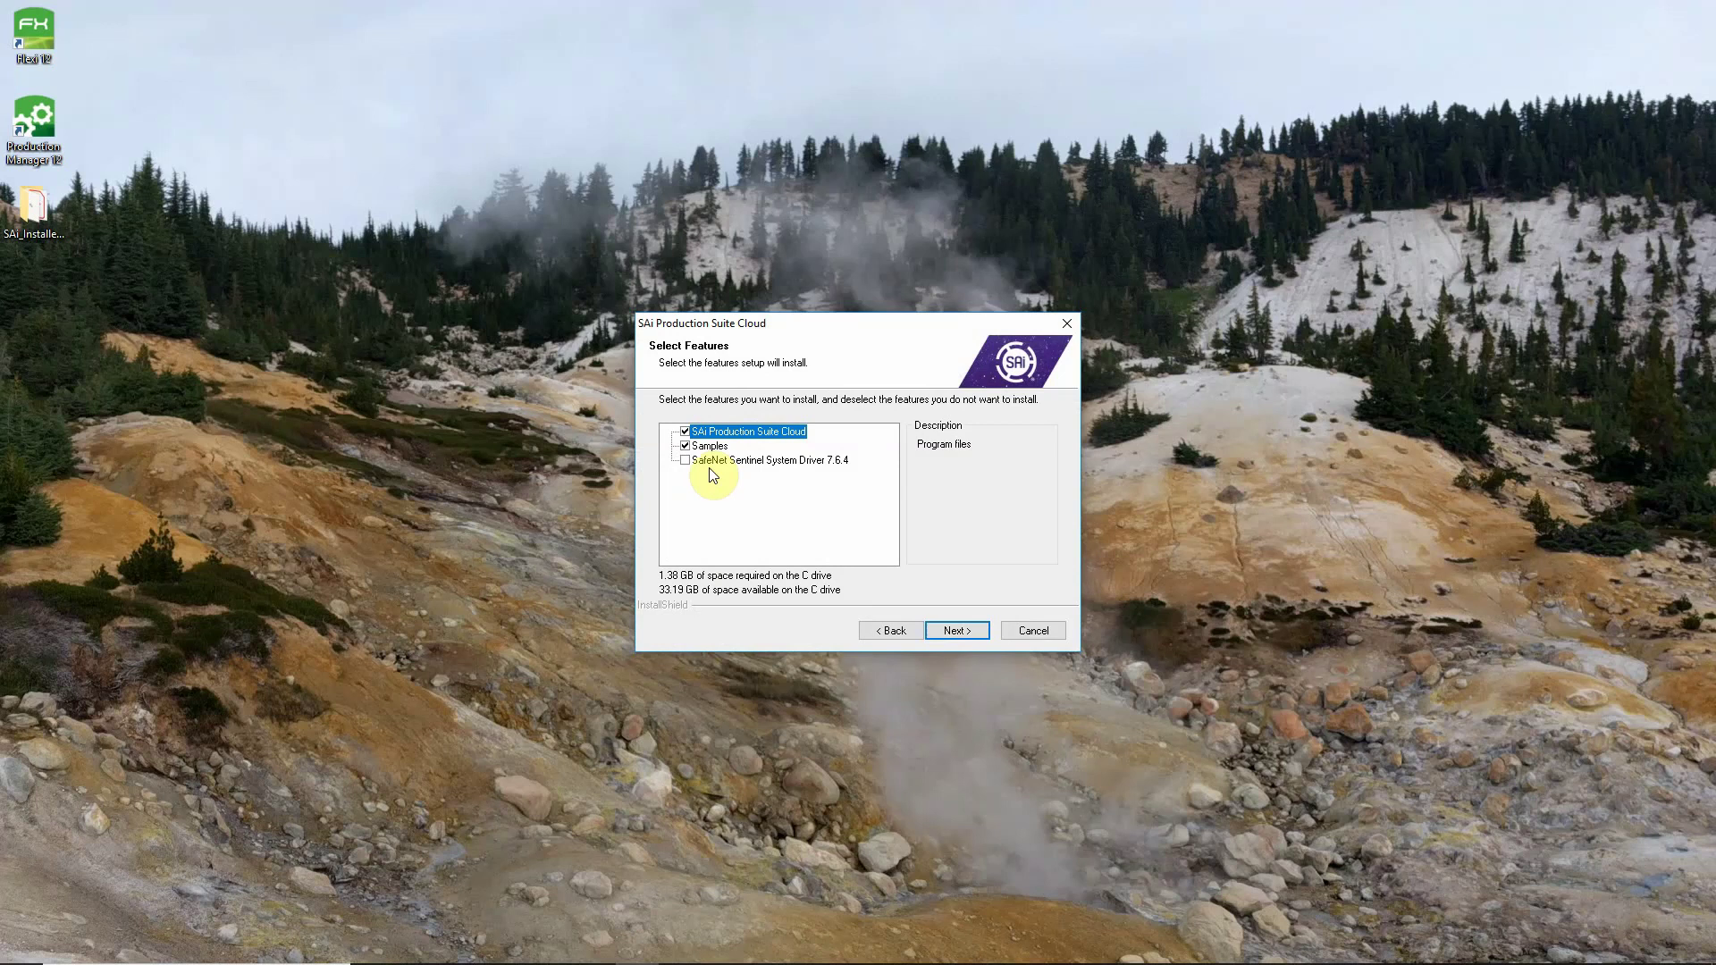
{"action": "left_click", "coordinate": [951, 631]}
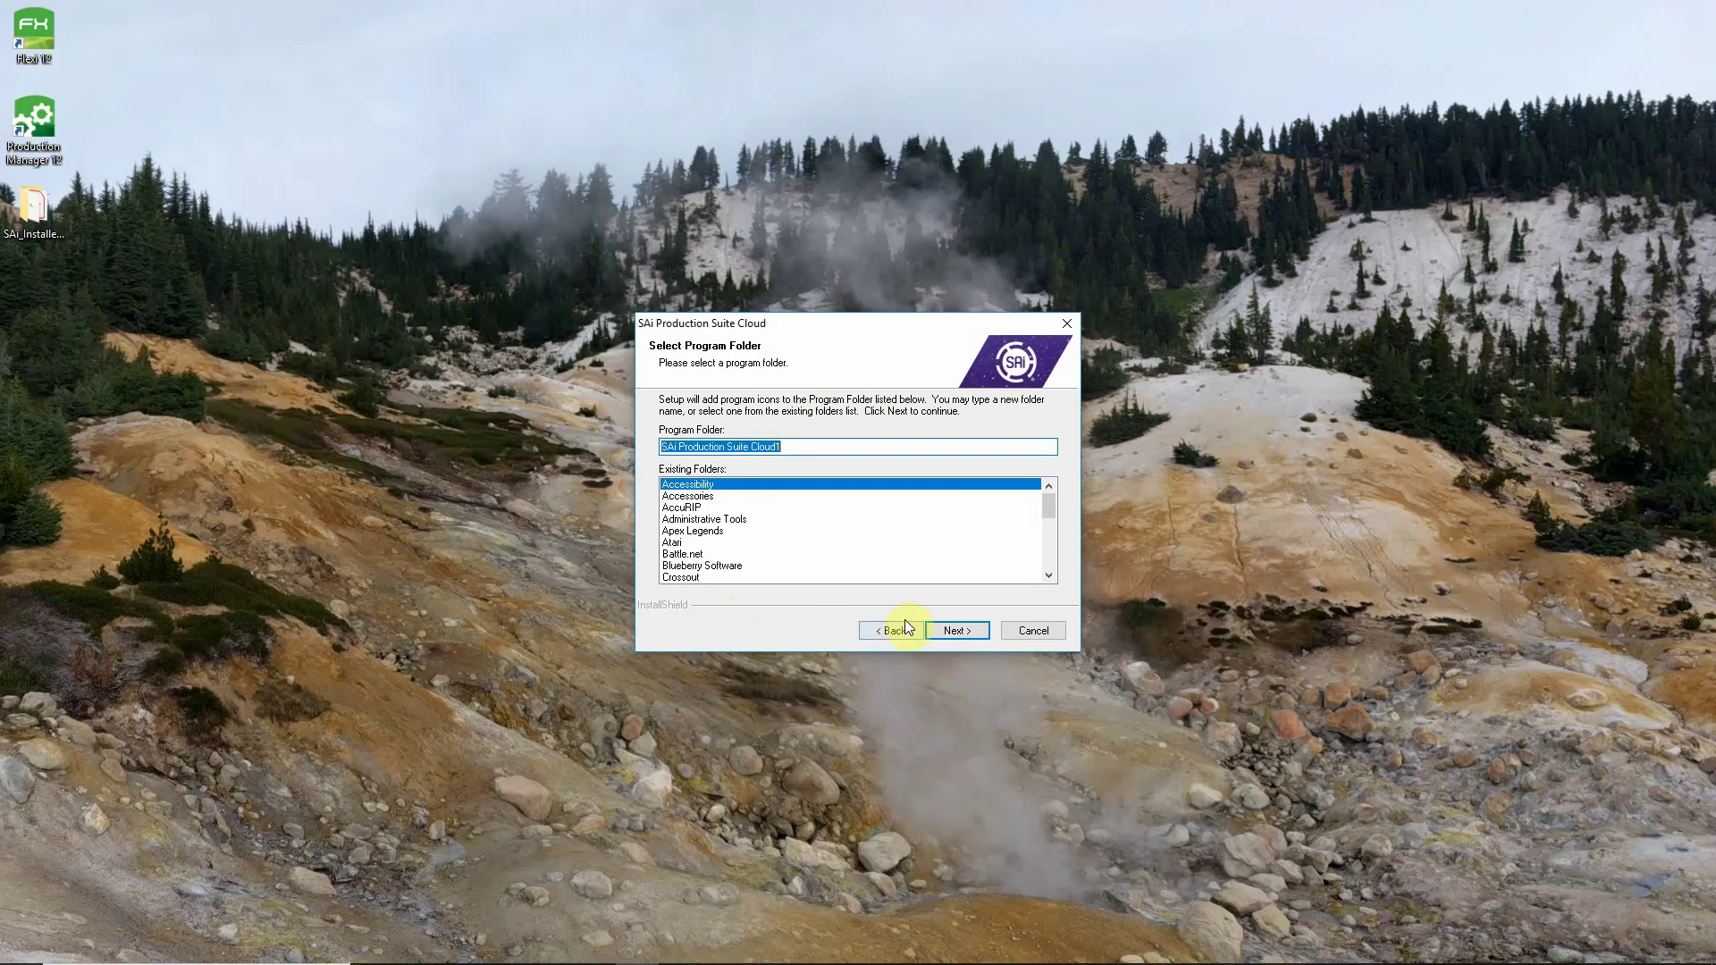
{"action": "left_click", "coordinate": [955, 630]}
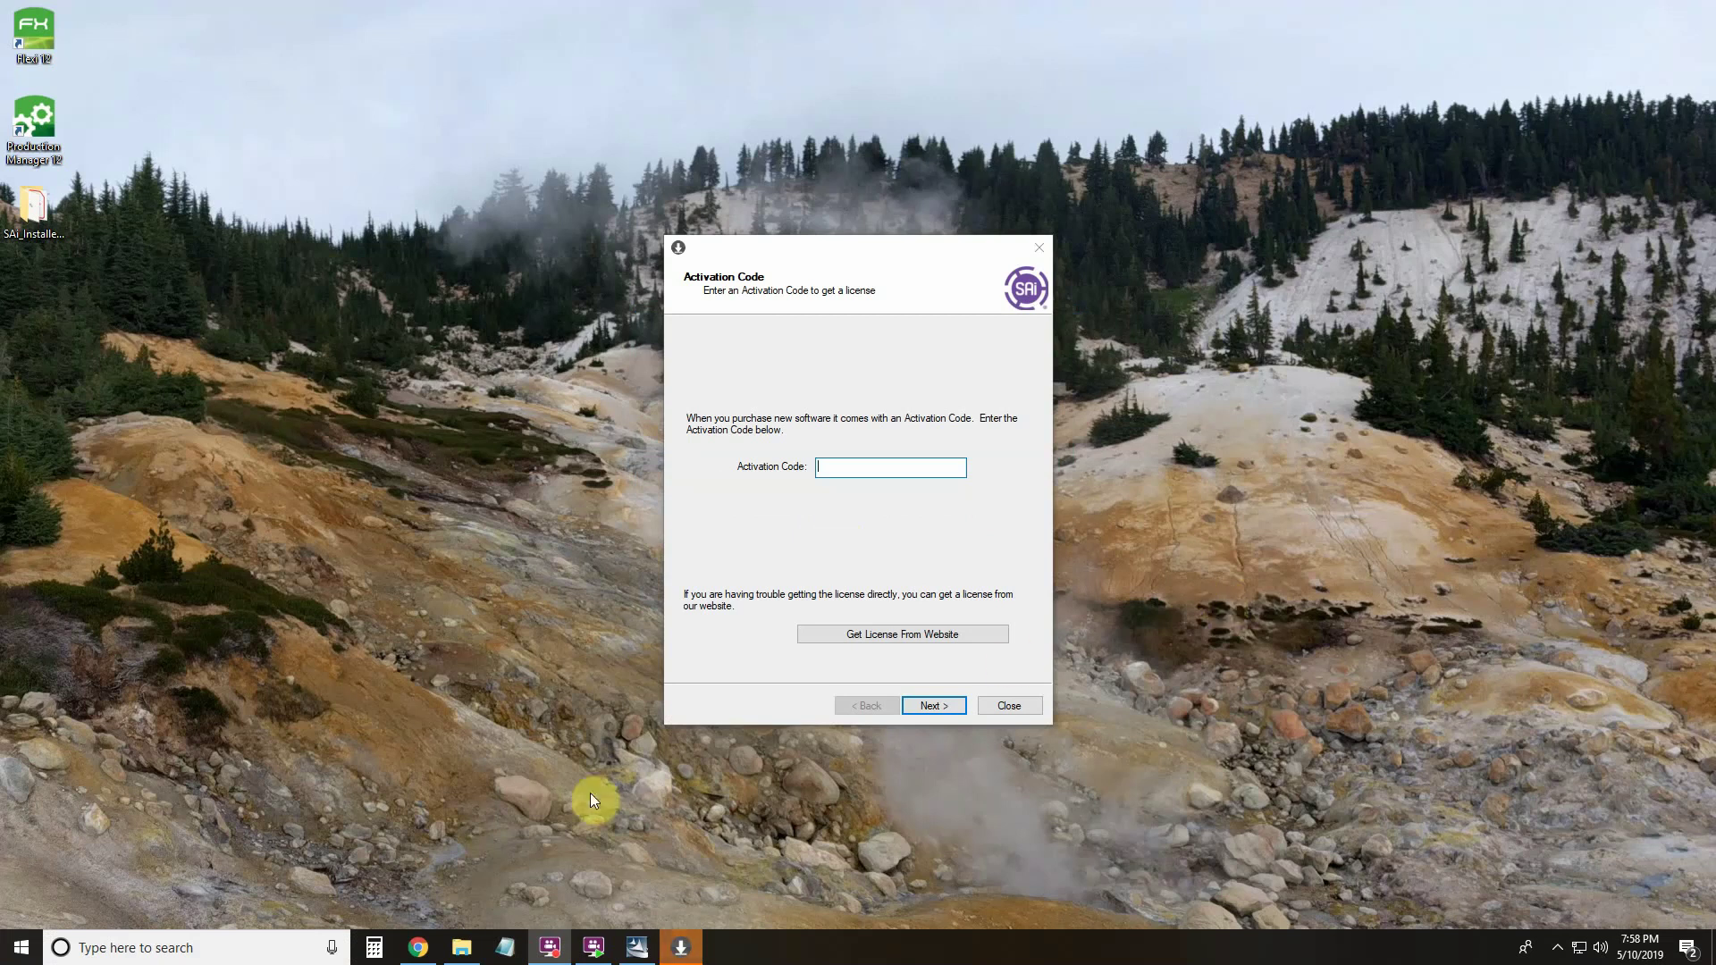
Copy the activation code from the SAi Cloud page into the installer's Activation Code field and submit it.
{"action": "mouse_move", "coordinate": [438, 952]}
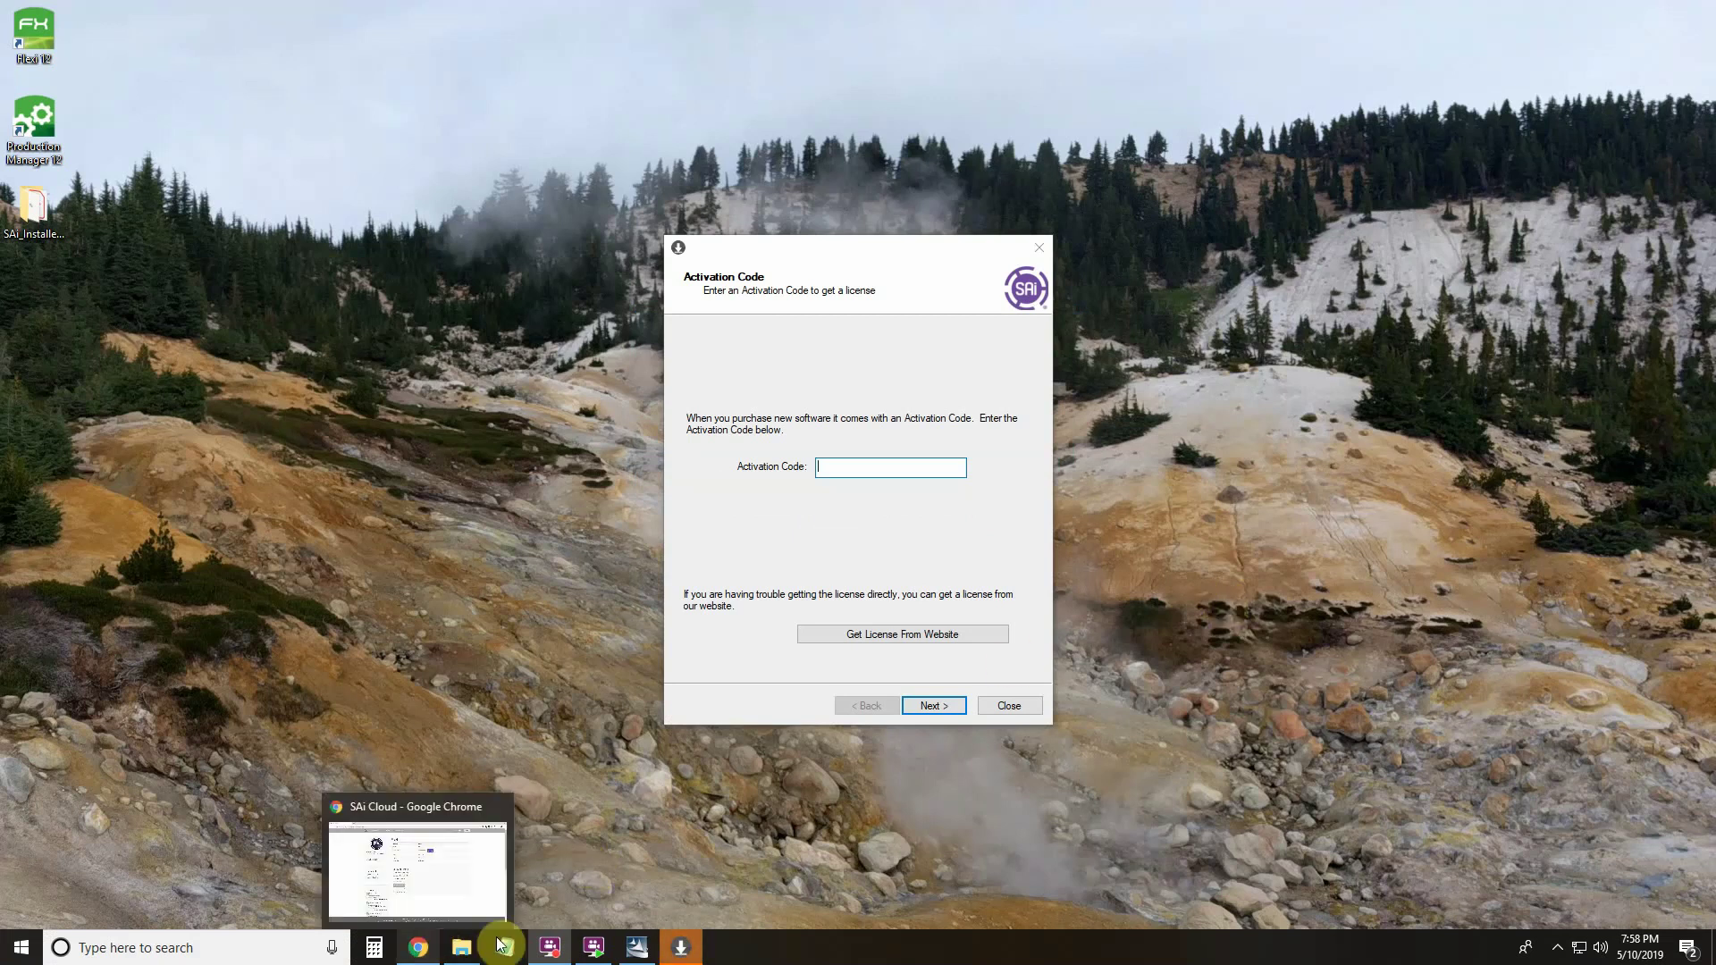
{"action": "left_click", "coordinate": [417, 947]}
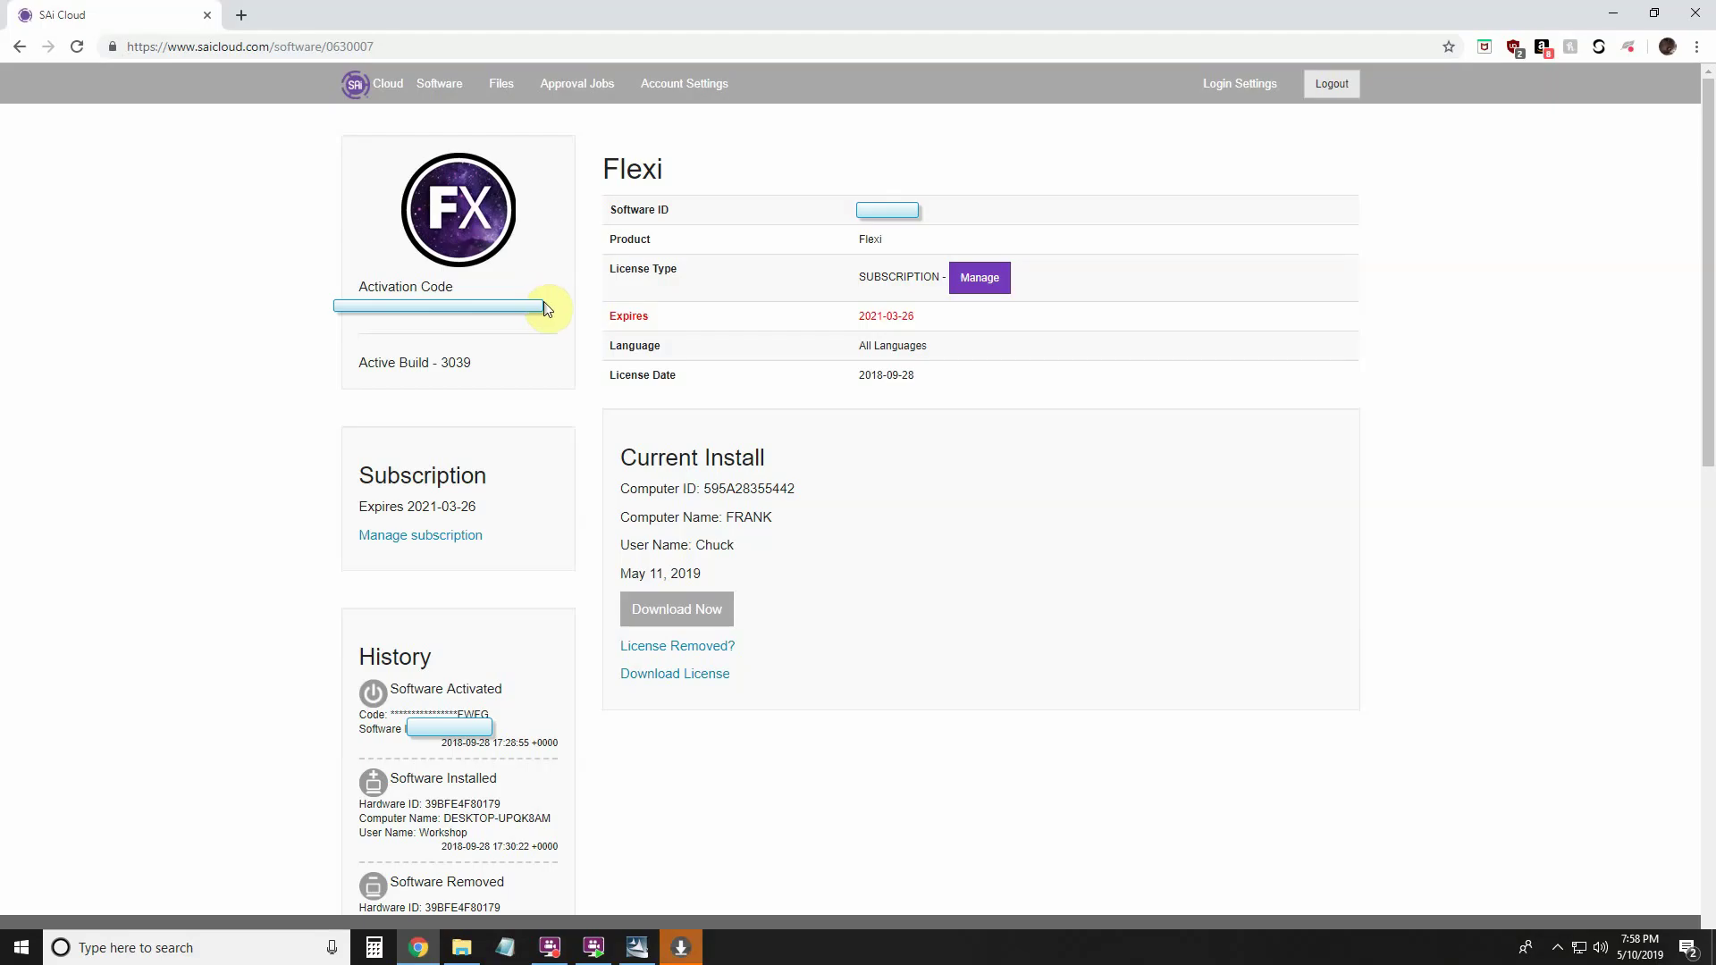
{"action": "left_click_drag", "start_coordinate": [547, 307], "coordinate": [358, 317]}
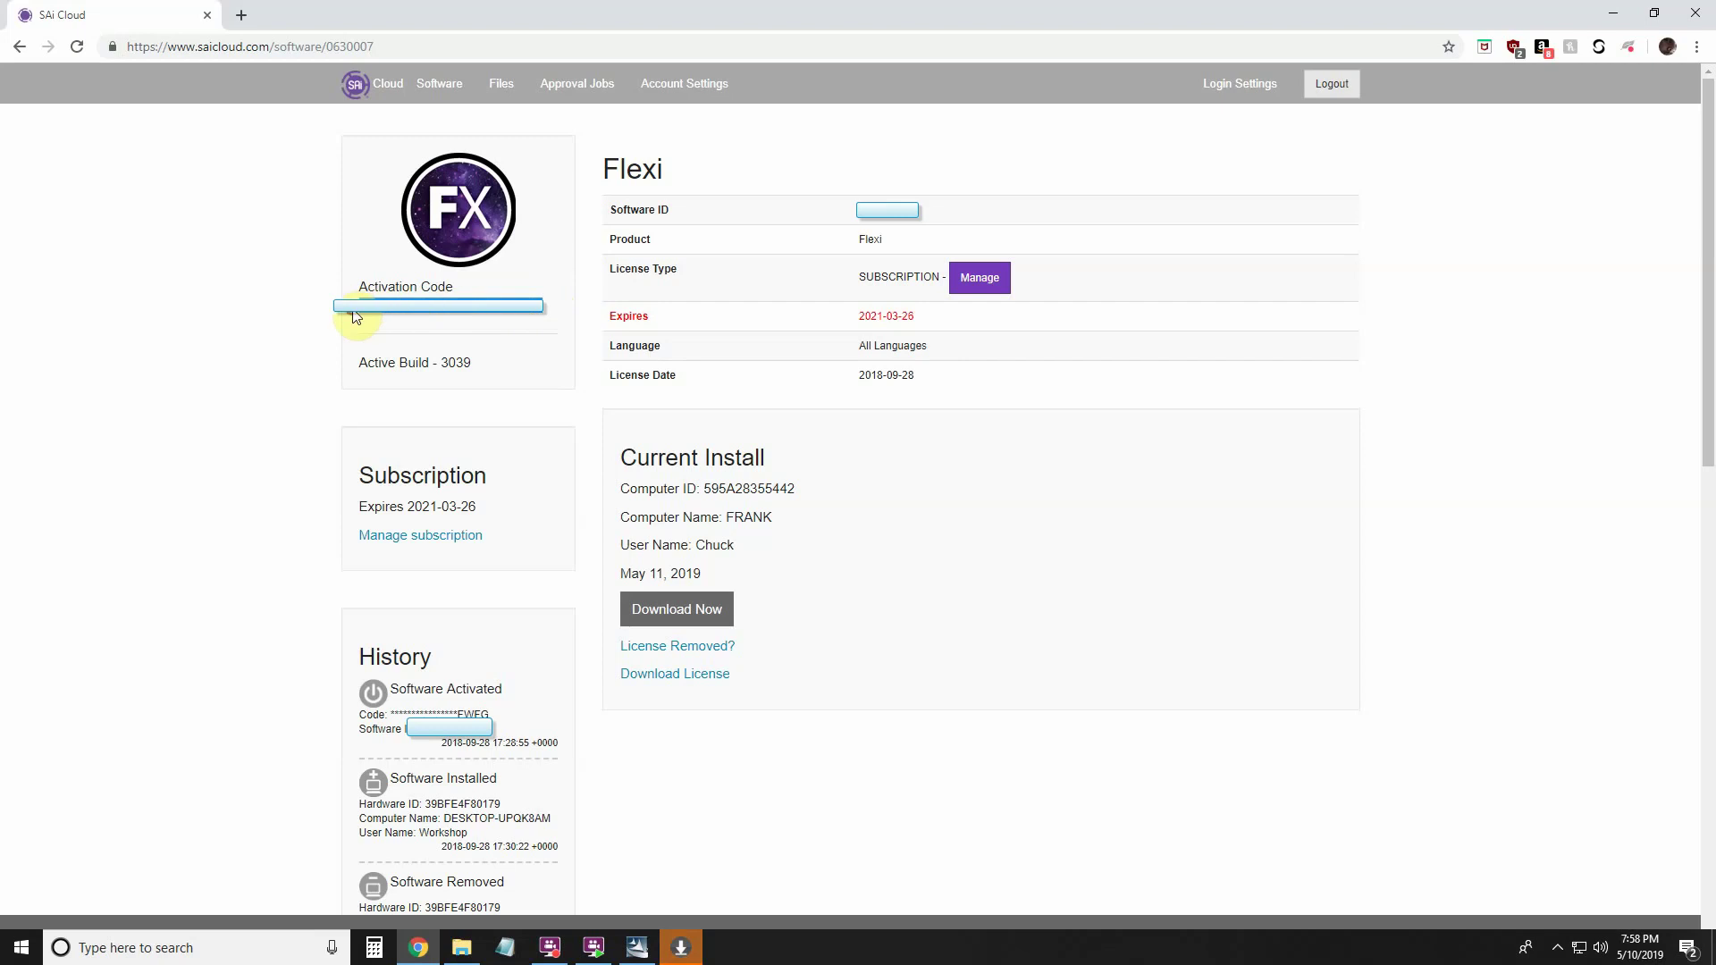
{"action": "right_click", "coordinate": [477, 311]}
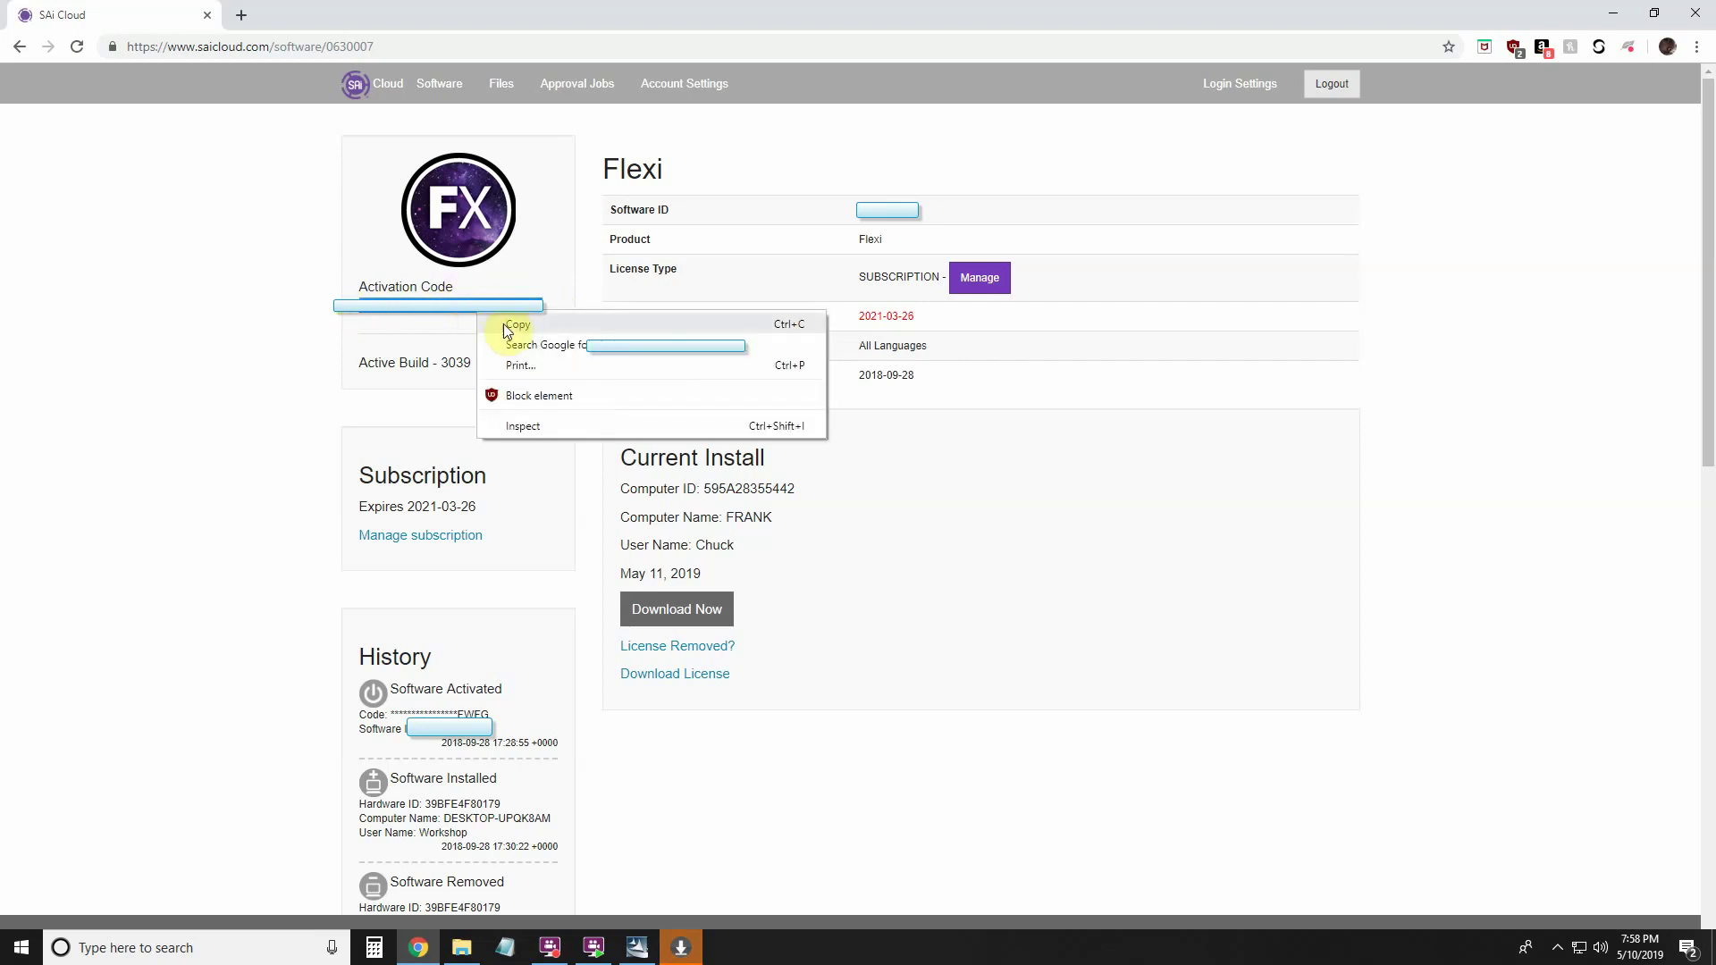
{"action": "left_click", "coordinate": [518, 327]}
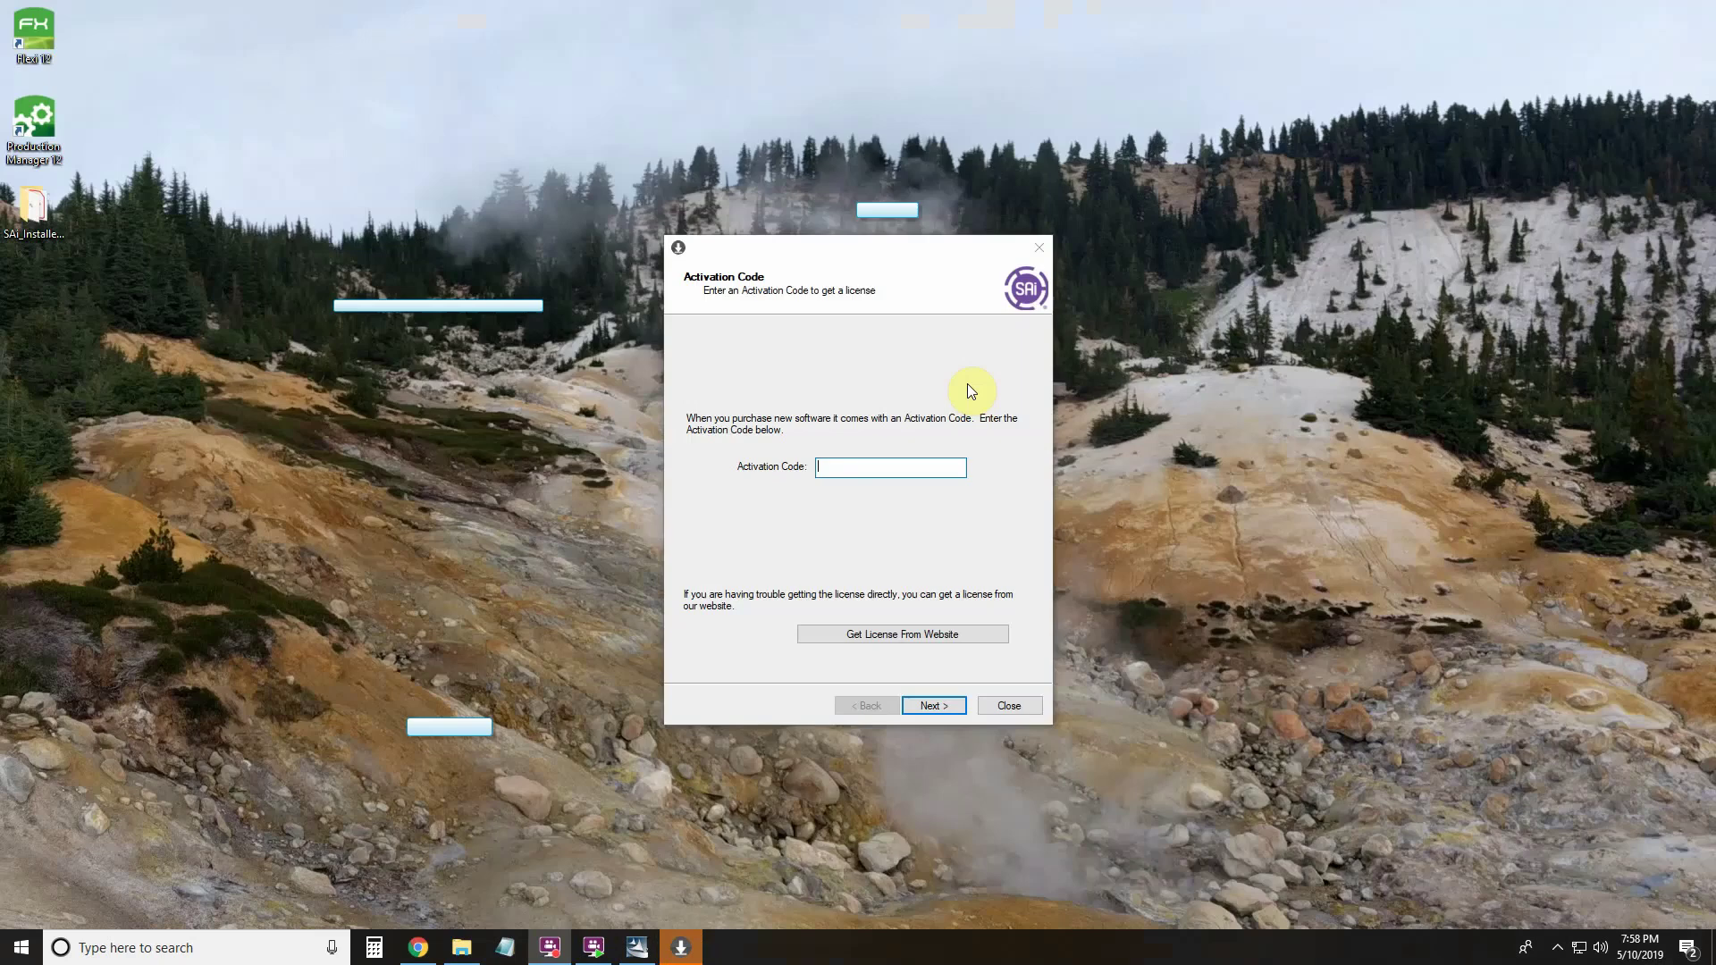
{"action": "right_click", "coordinate": [887, 470]}
{"action": "left_click", "coordinate": [998, 555]}
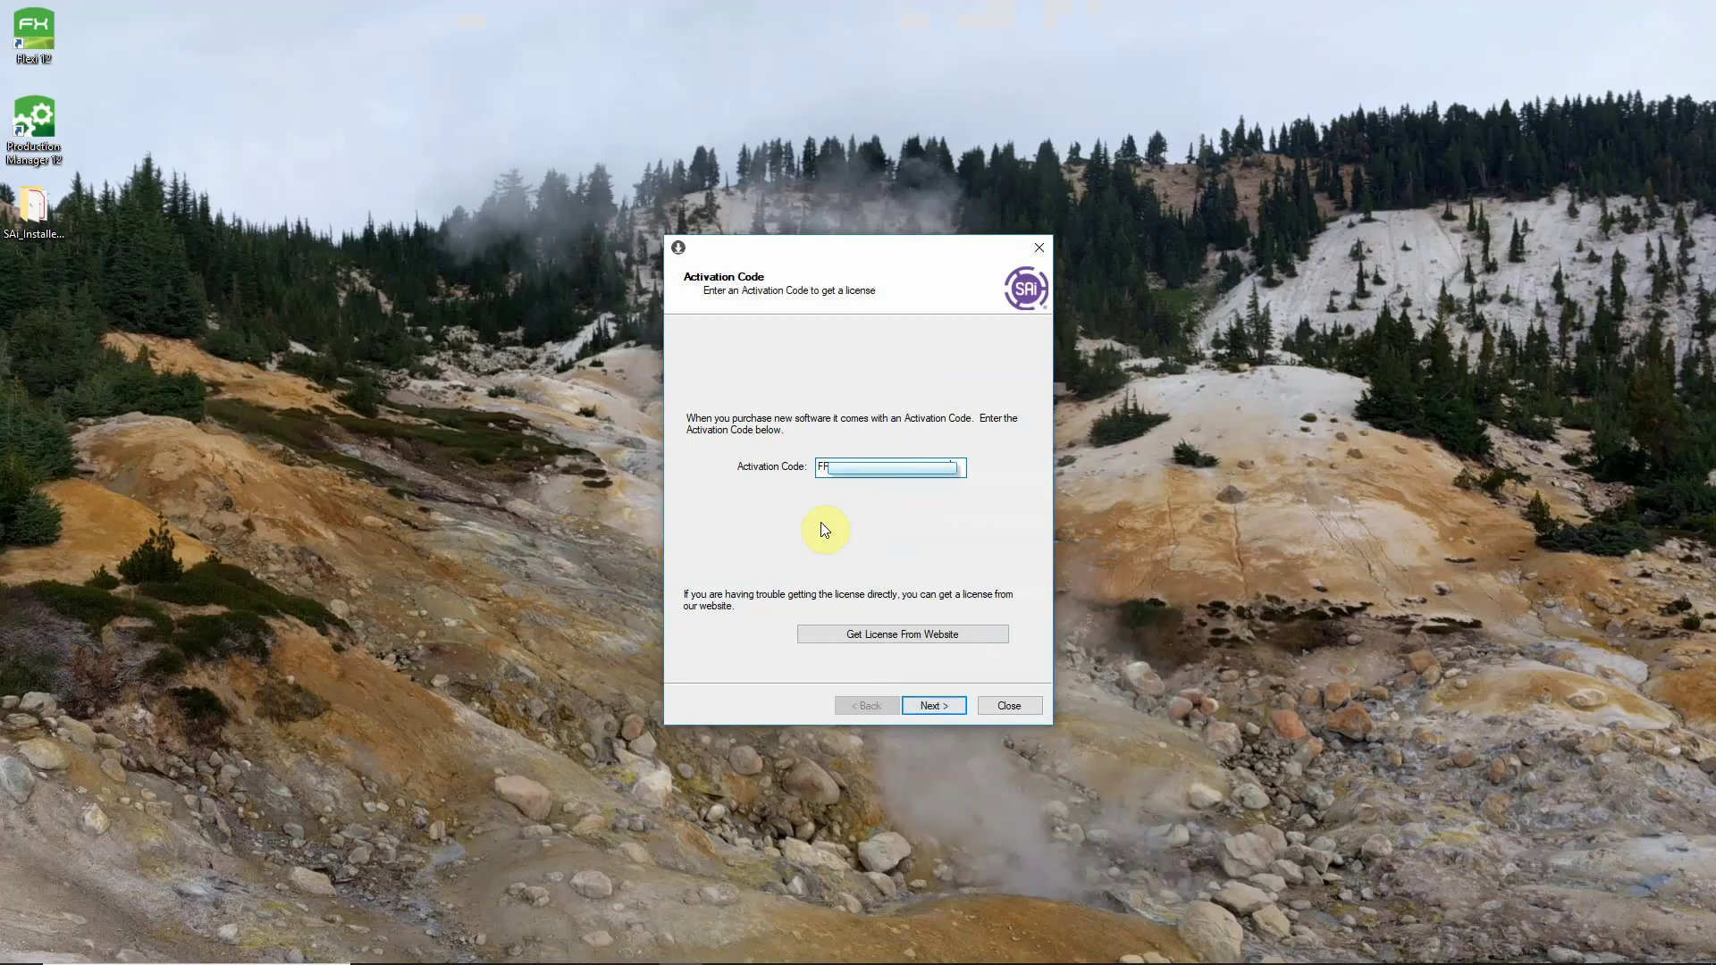
{"action": "left_click", "coordinate": [939, 705]}
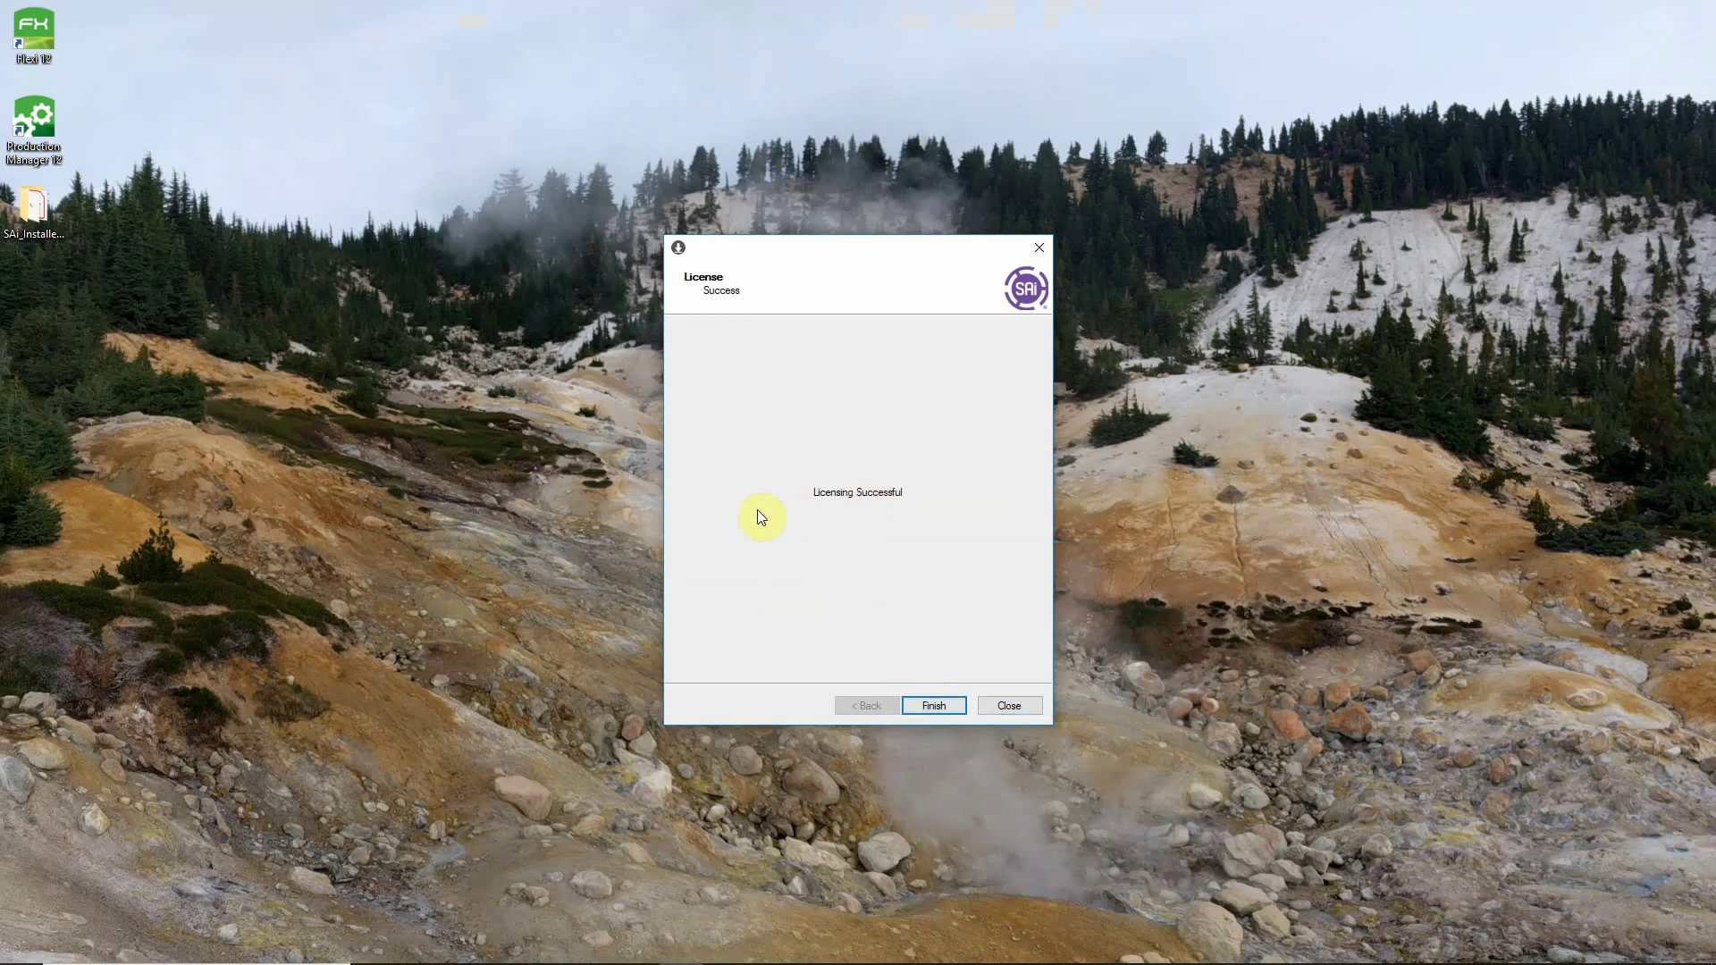
{"action": "left_click", "coordinate": [931, 706]}
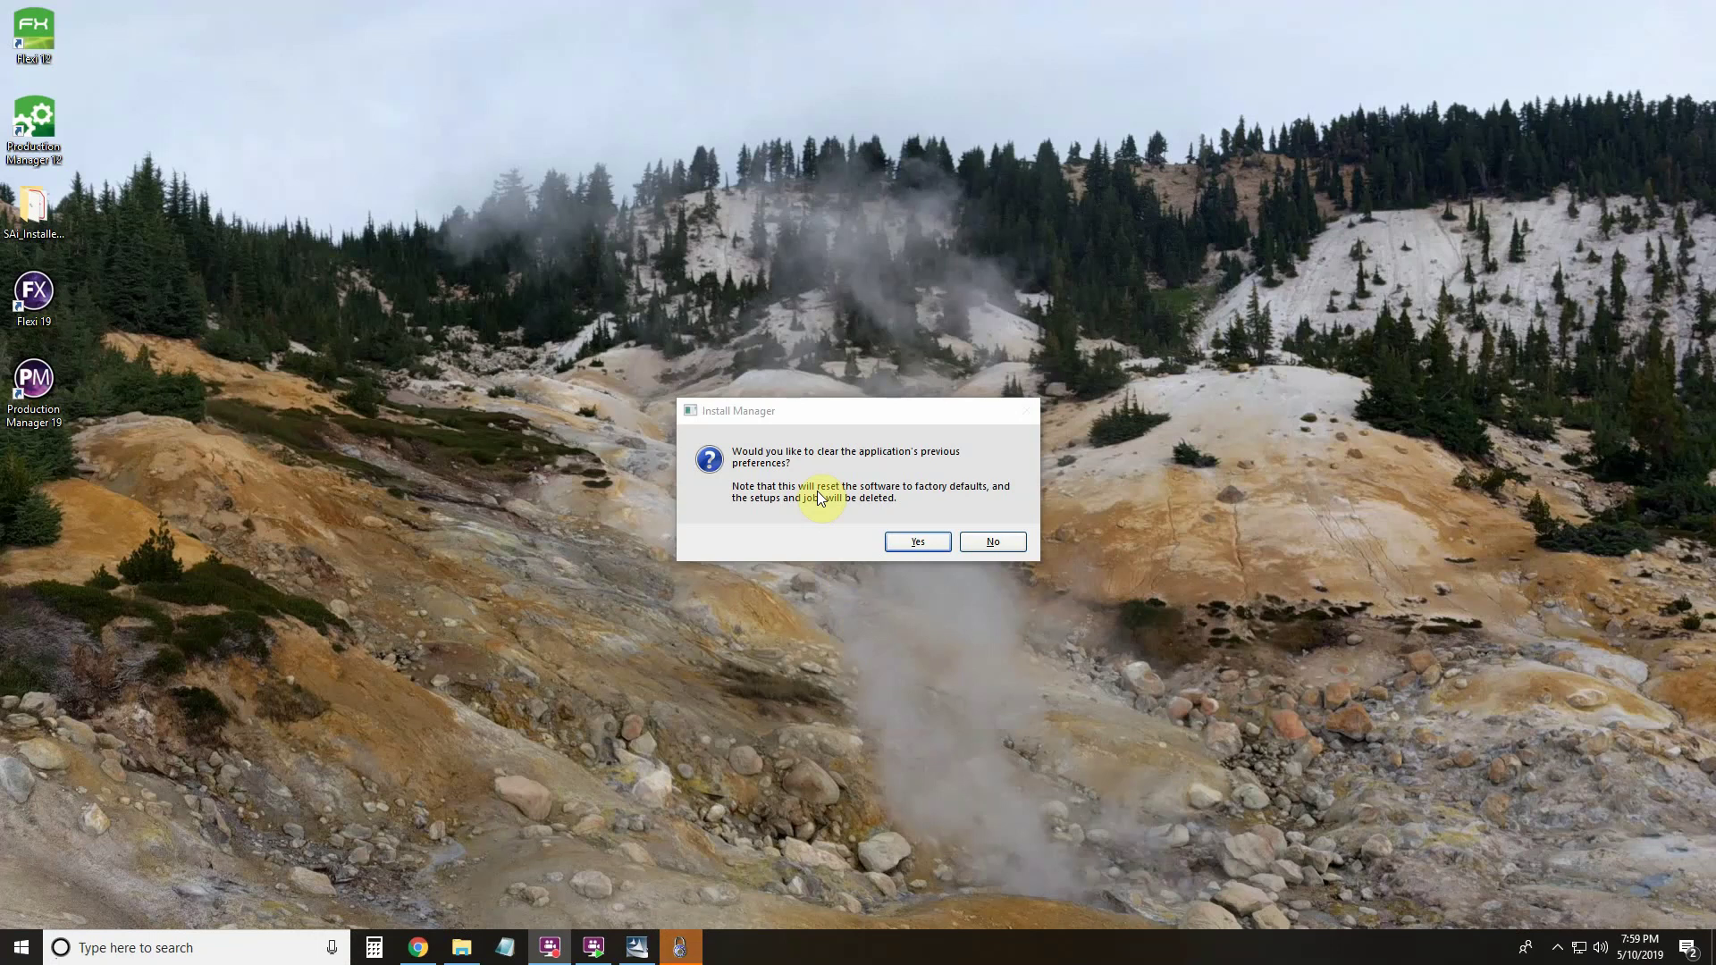
Keep the previous preferences, finish the wizard, and select the new Flexi 19 and Production Manager 19 shortcuts.
{"action": "left_click", "coordinate": [985, 545]}
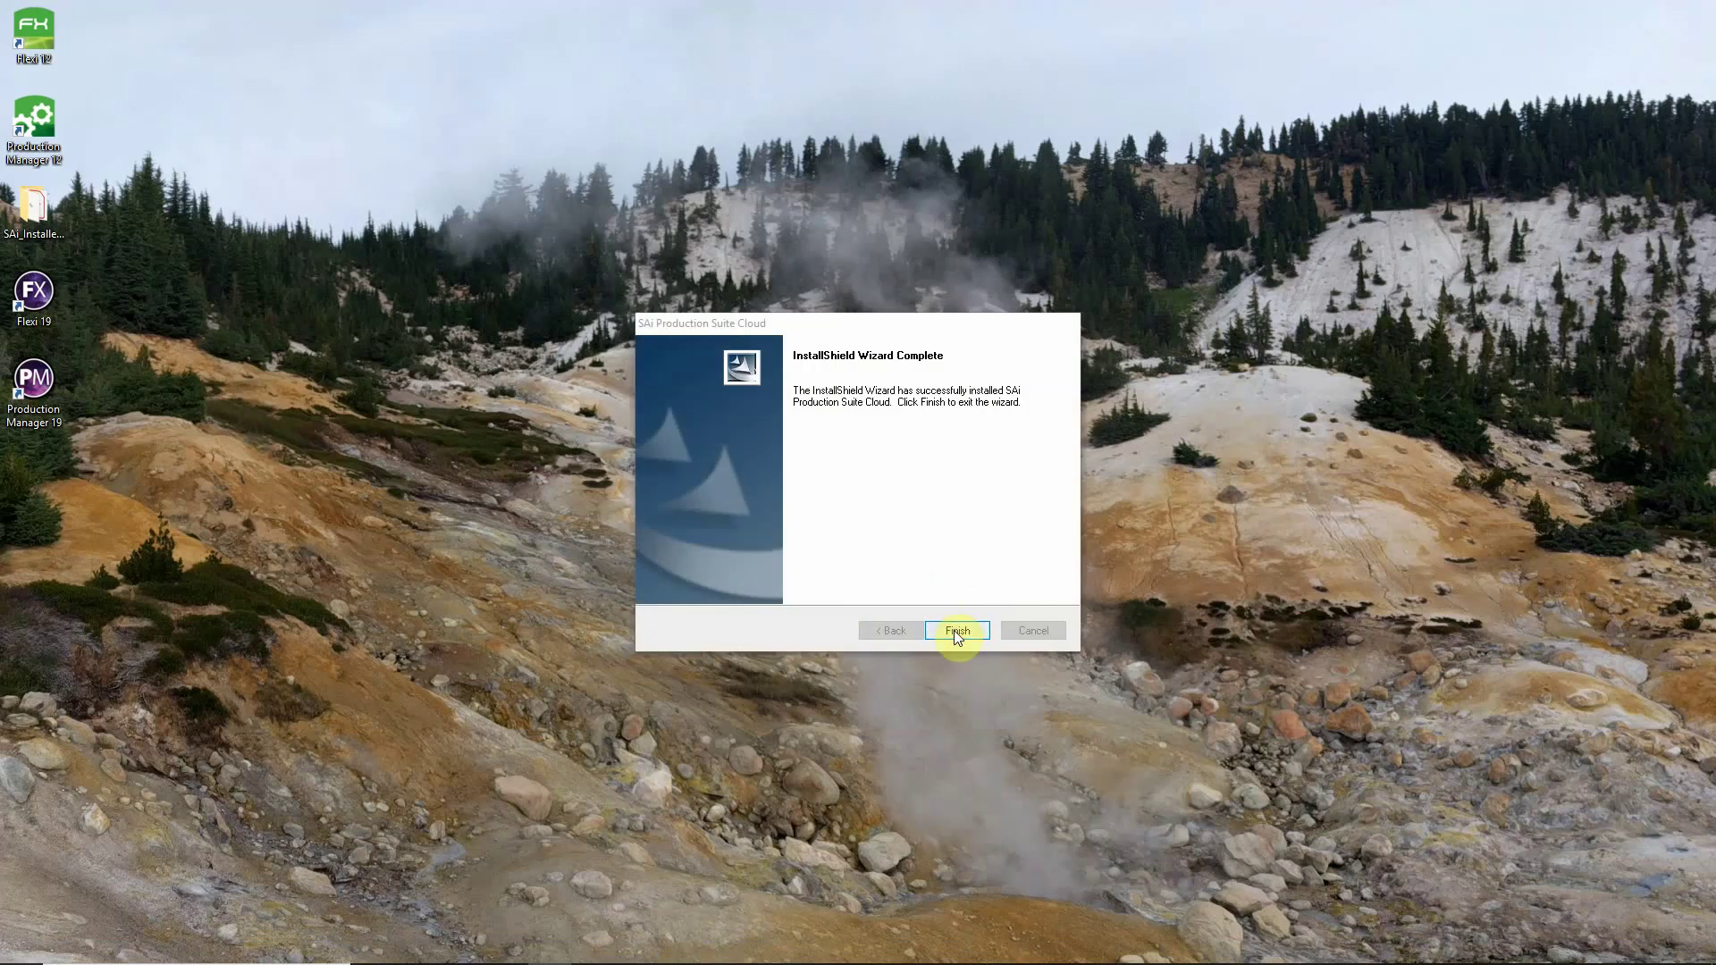
{"action": "left_click", "coordinate": [953, 629]}
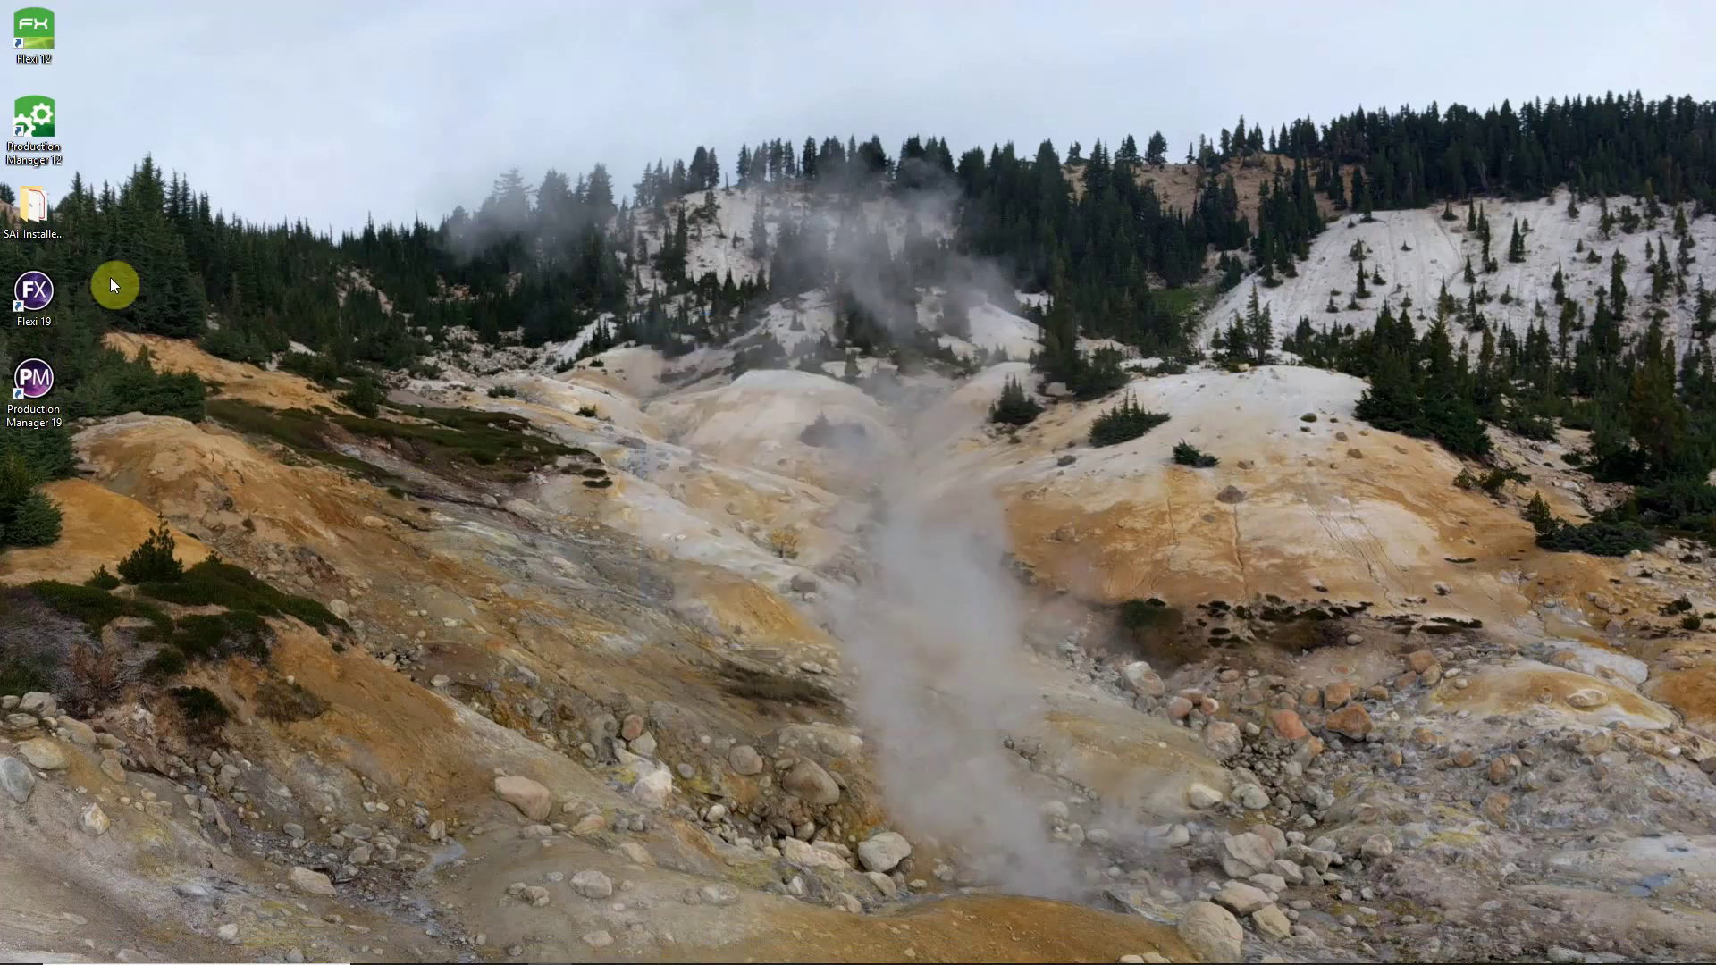
{"action": "left_click_drag", "start_coordinate": [110, 277], "coordinate": [12, 498]}
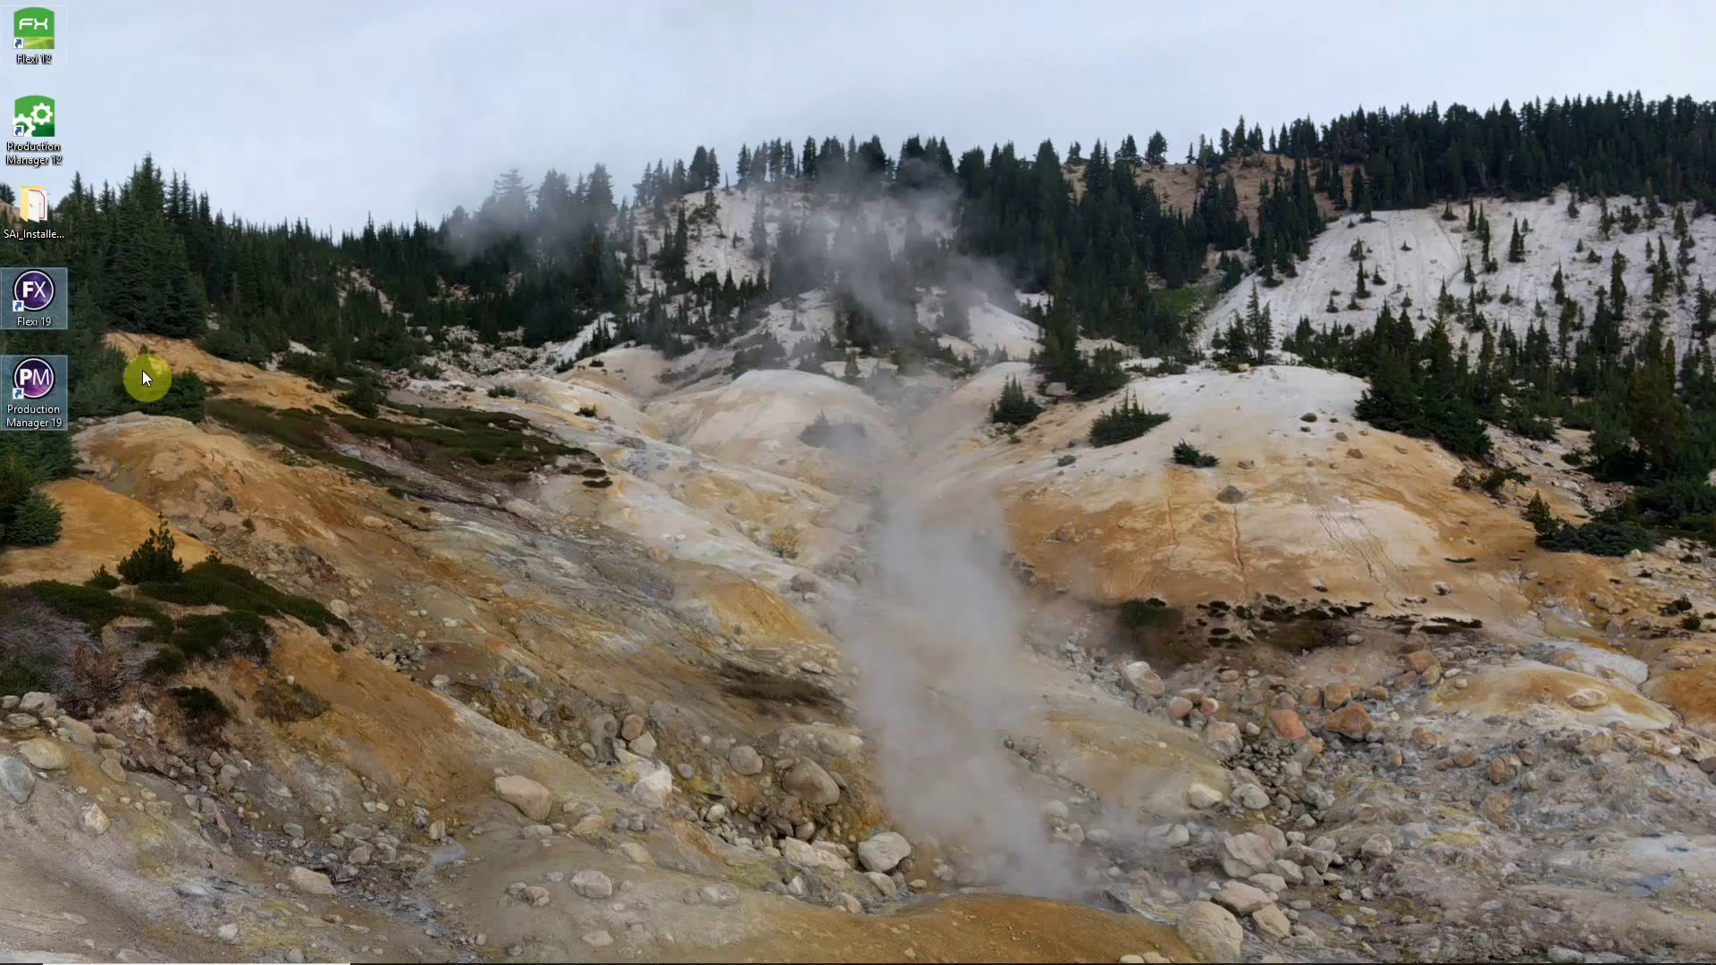
{"action": "left_click", "coordinate": [141, 385]}
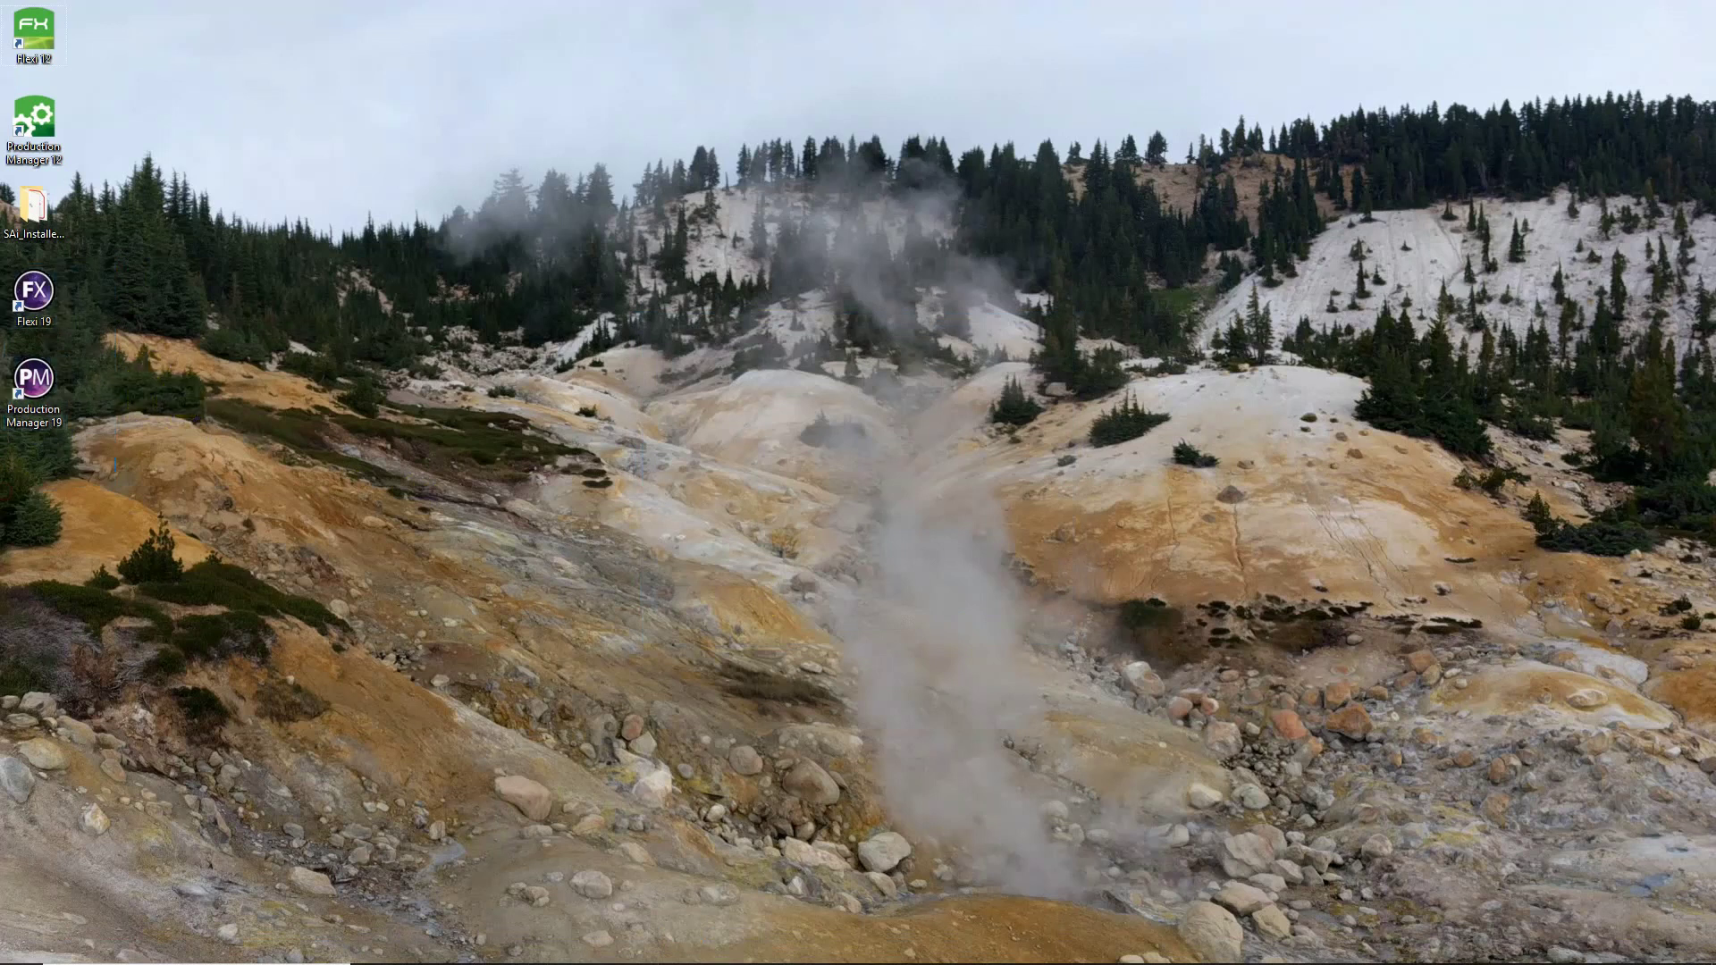
{"action": "double_click", "coordinate": [47, 291]}
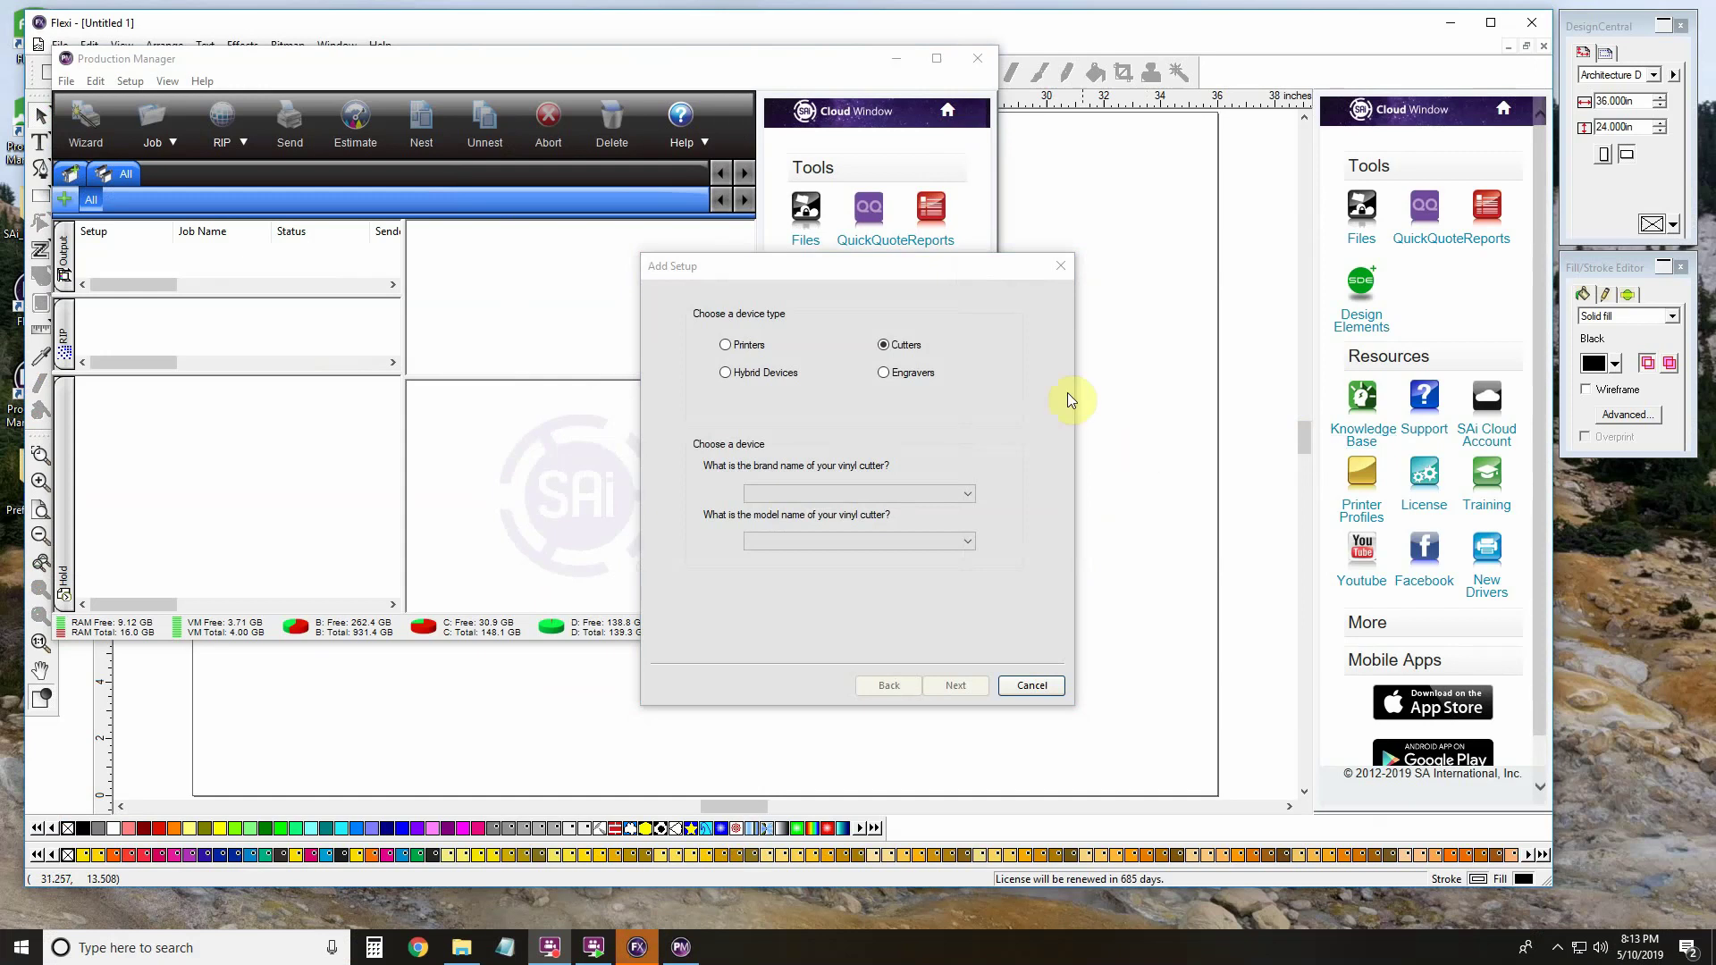
{"action": "left_click", "coordinate": [1031, 685]}
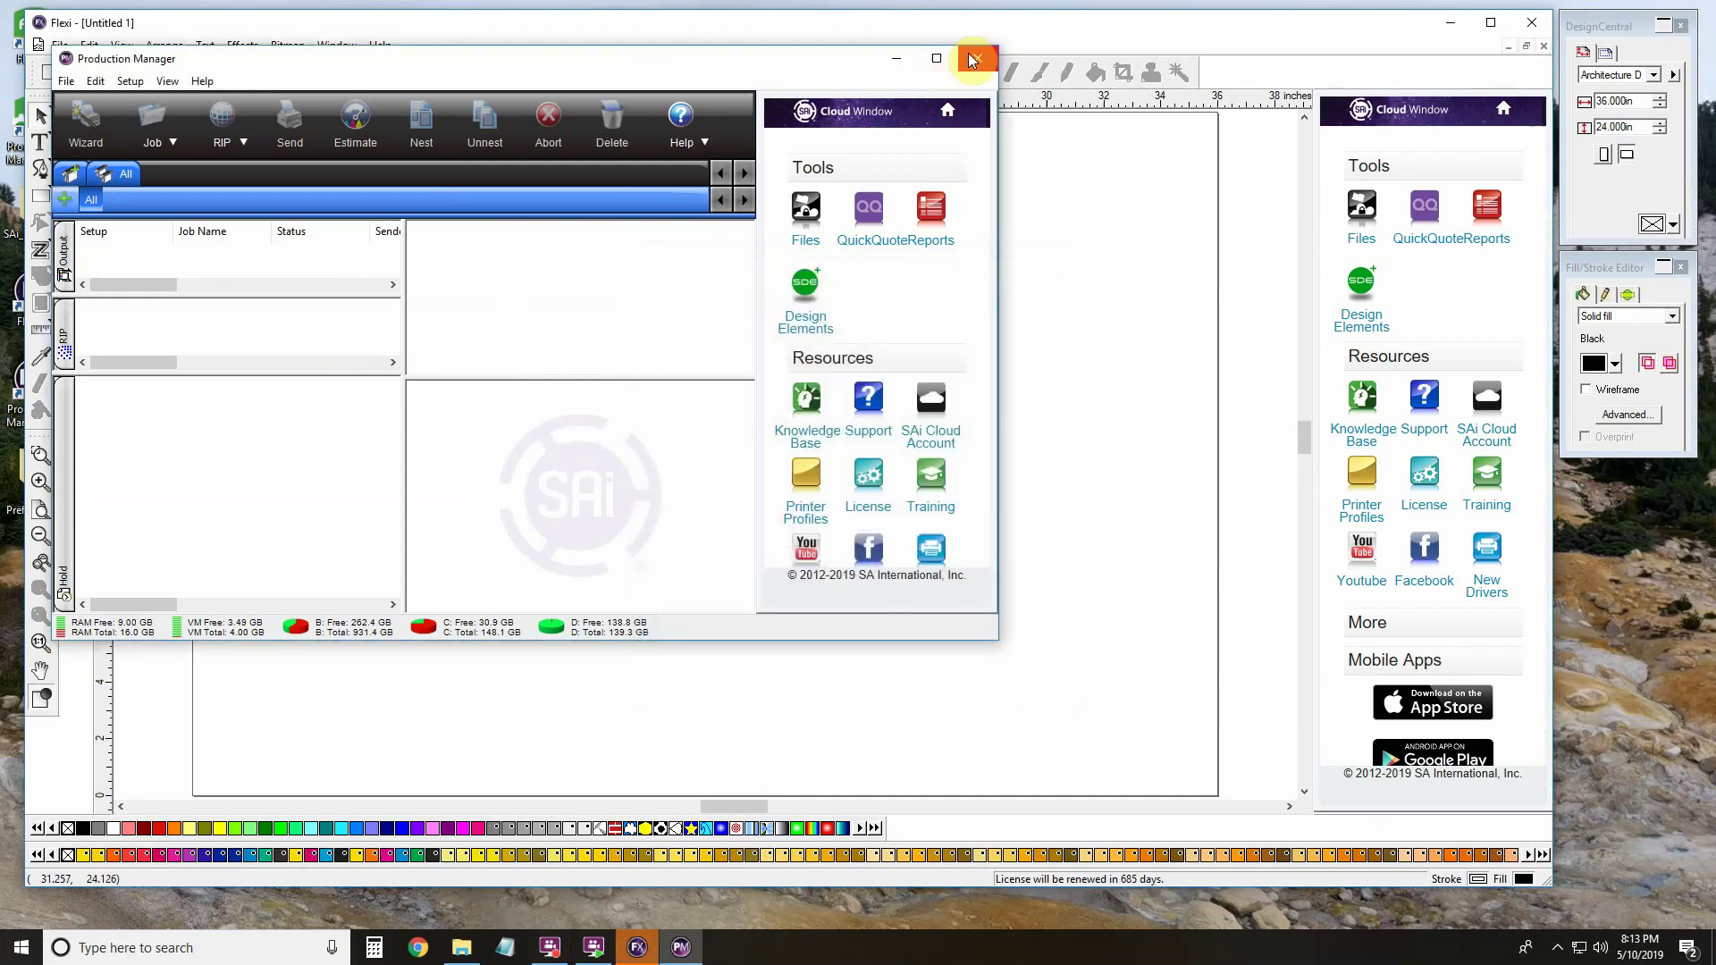
{"action": "left_click", "coordinate": [978, 58]}
{"action": "left_click", "coordinate": [1528, 24]}
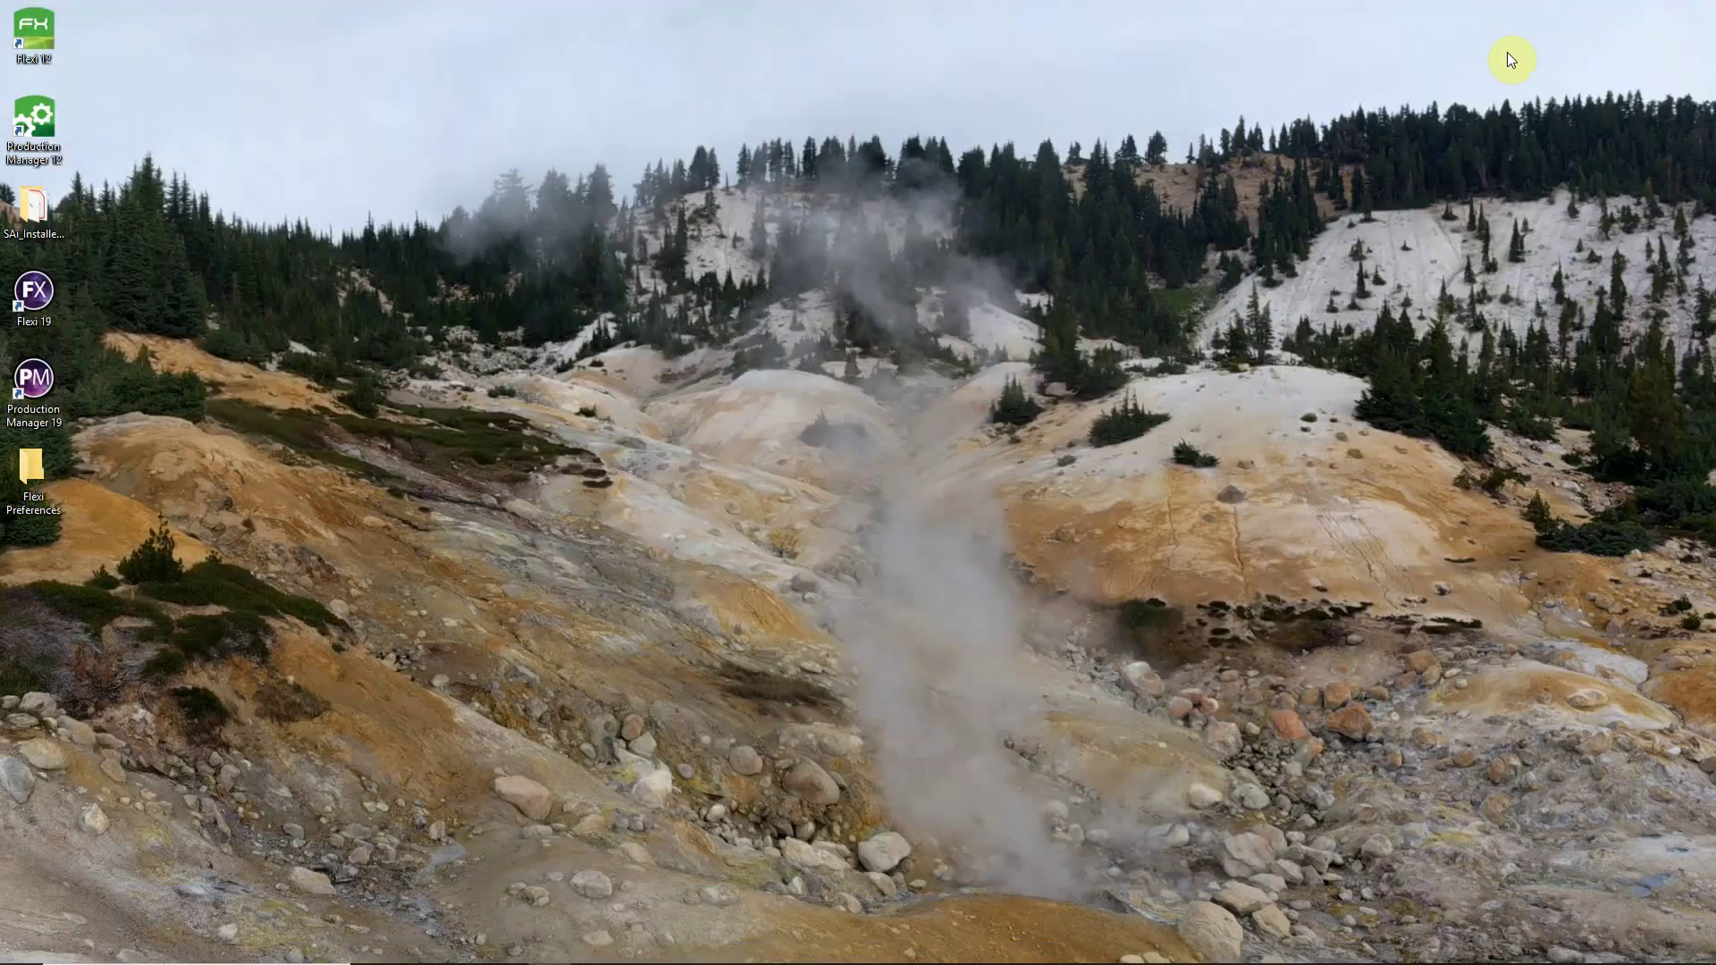
Open Flexi 19's file location and go up two levels to the SAi folder.
{"action": "right_click", "coordinate": [39, 293]}
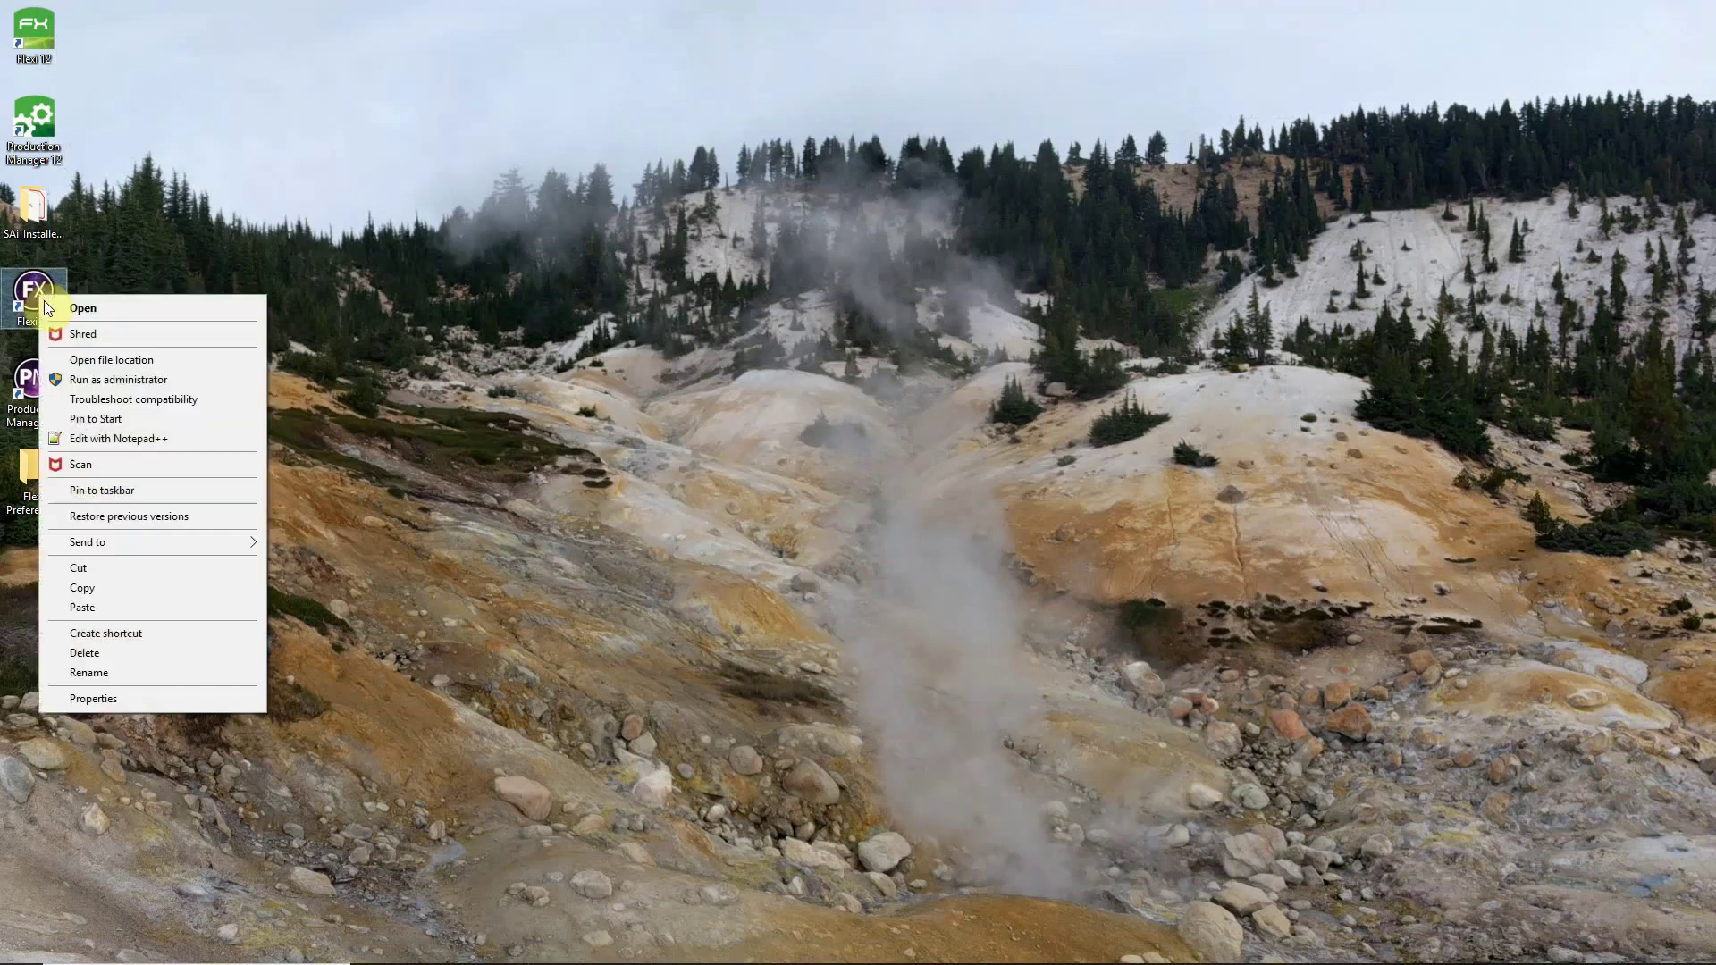
{"action": "left_click", "coordinate": [121, 361]}
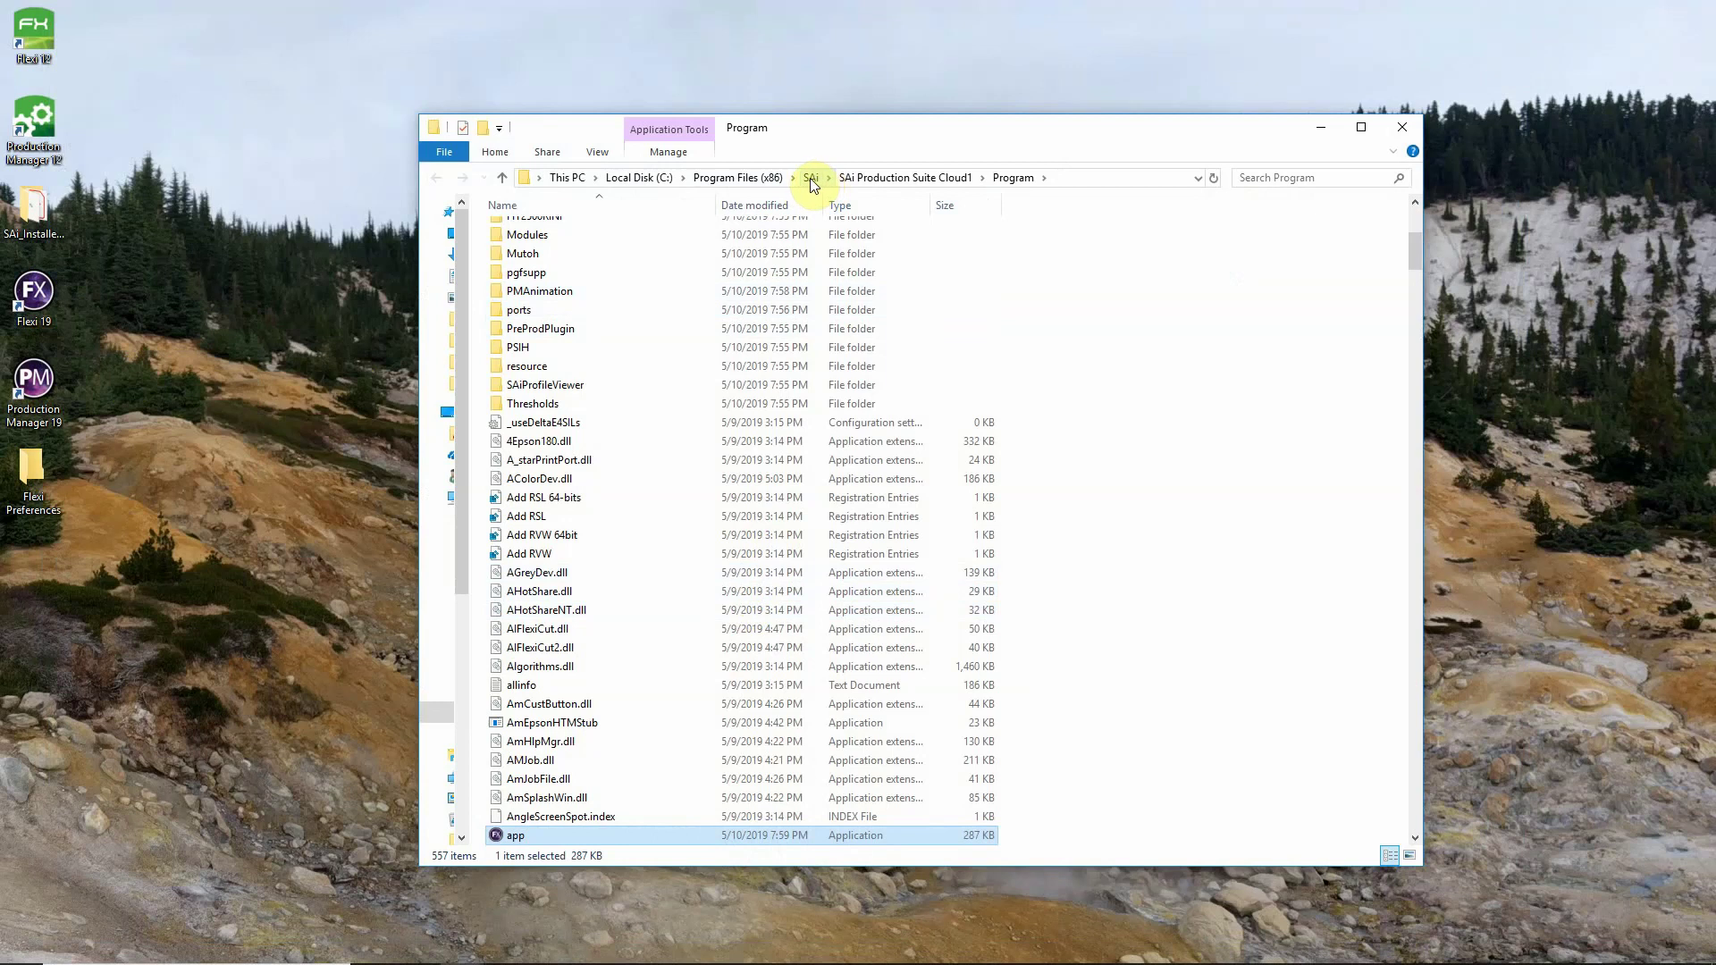
{"action": "left_click", "coordinate": [503, 177]}
{"action": "left_click", "coordinate": [502, 177]}
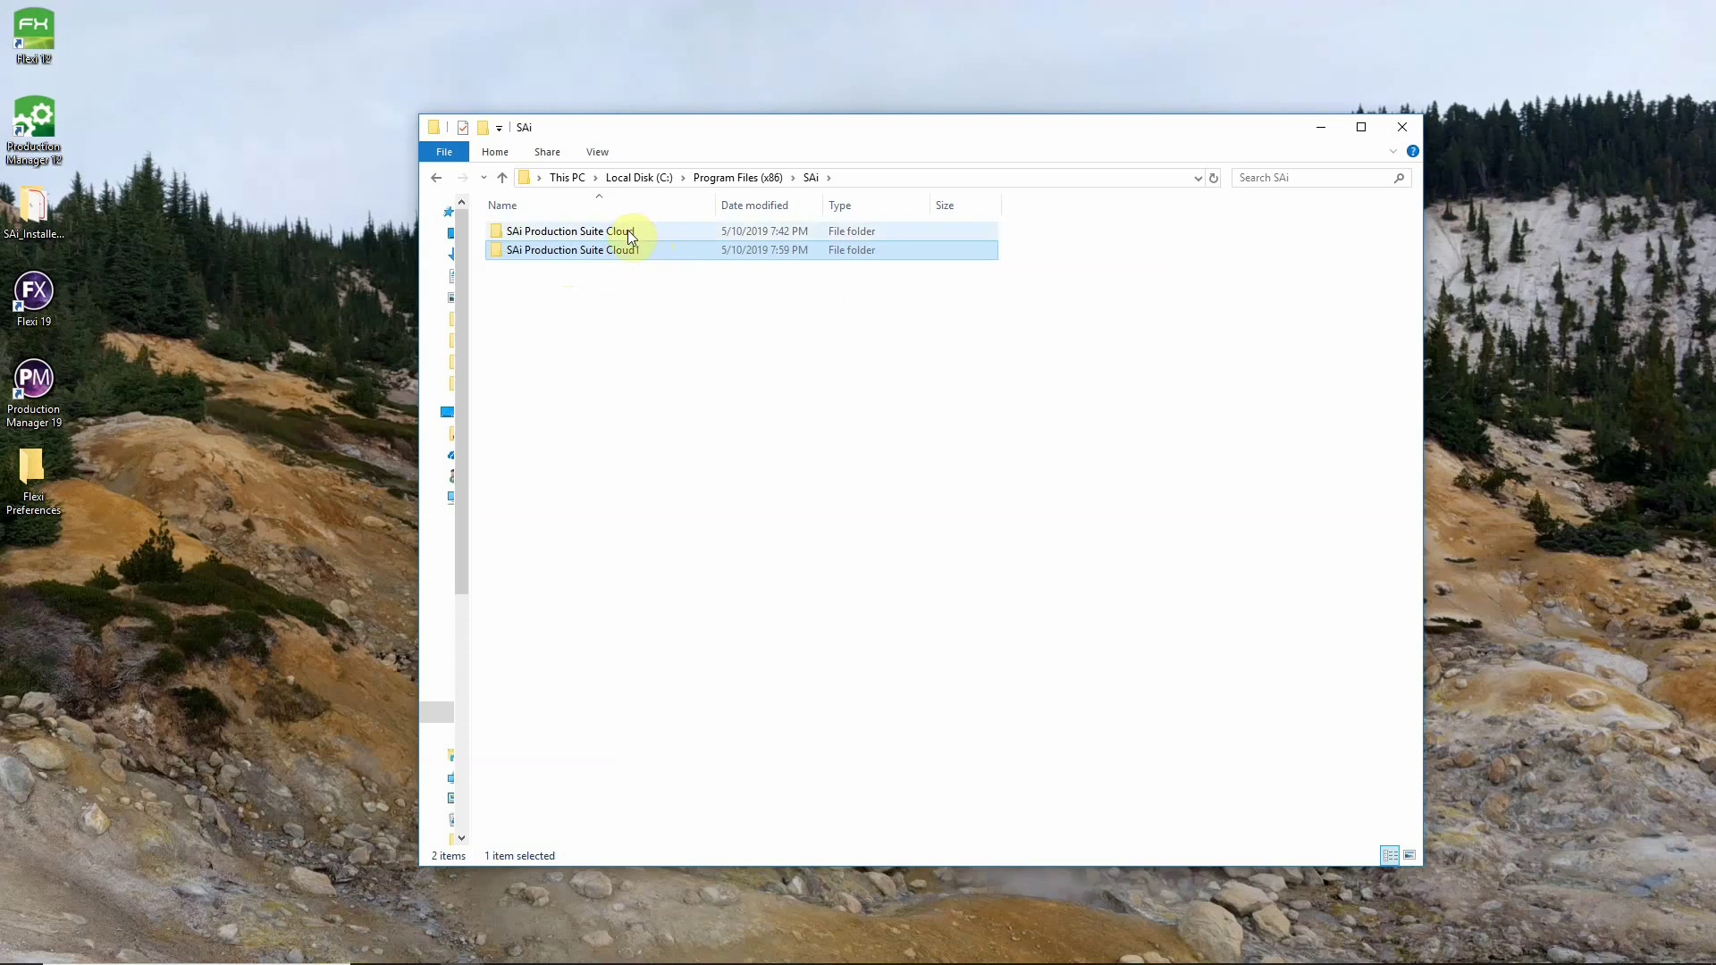
Open the older SAi Production Suite Cloud folder and launch its Preference Manager.
{"action": "left_click", "coordinate": [638, 232]}
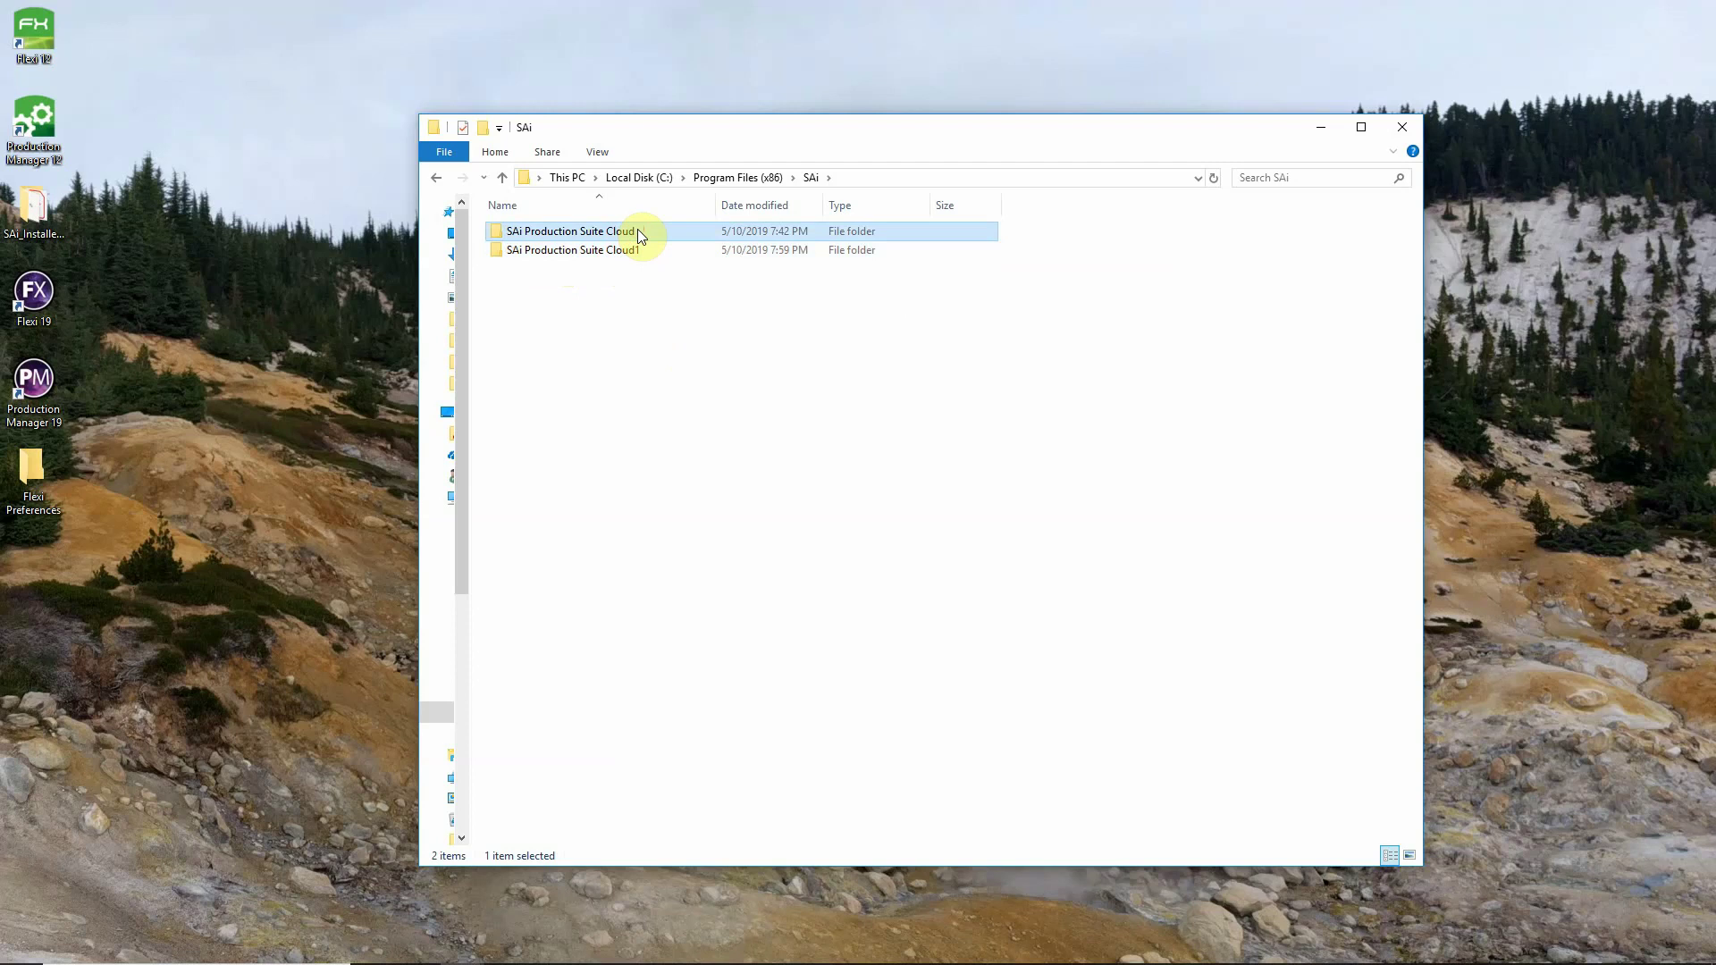
{"action": "double_click", "coordinate": [640, 231]}
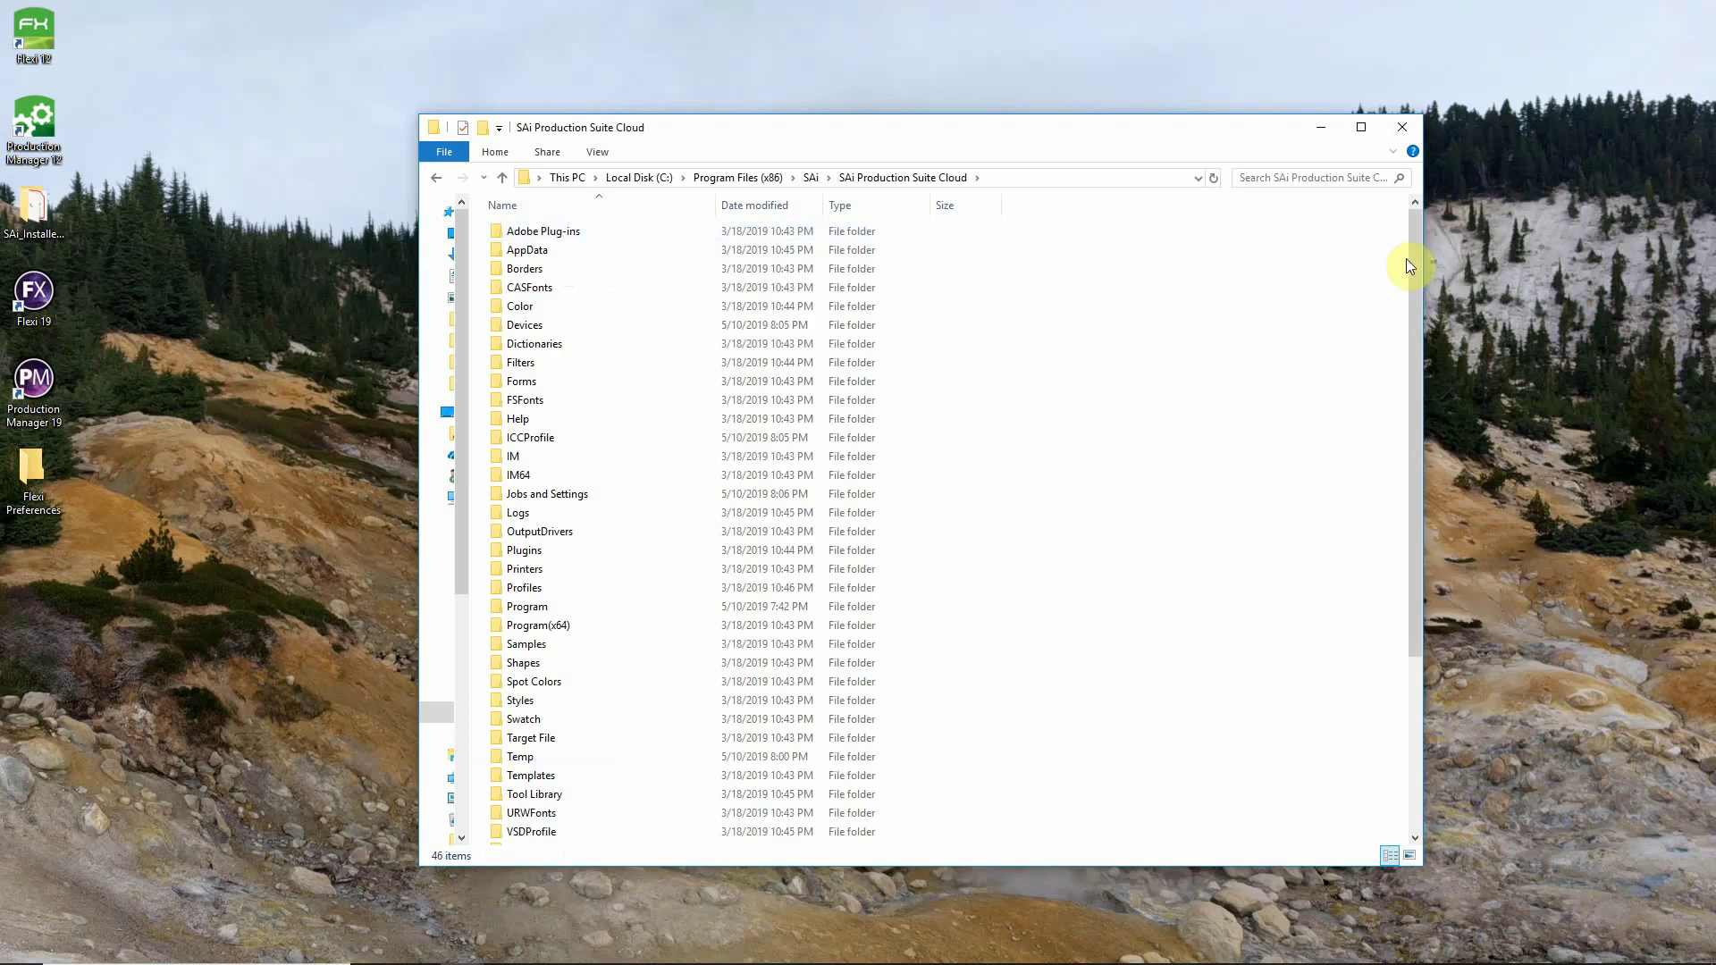
{"action": "left_click_drag", "start_coordinate": [1409, 264], "coordinate": [1349, 479]}
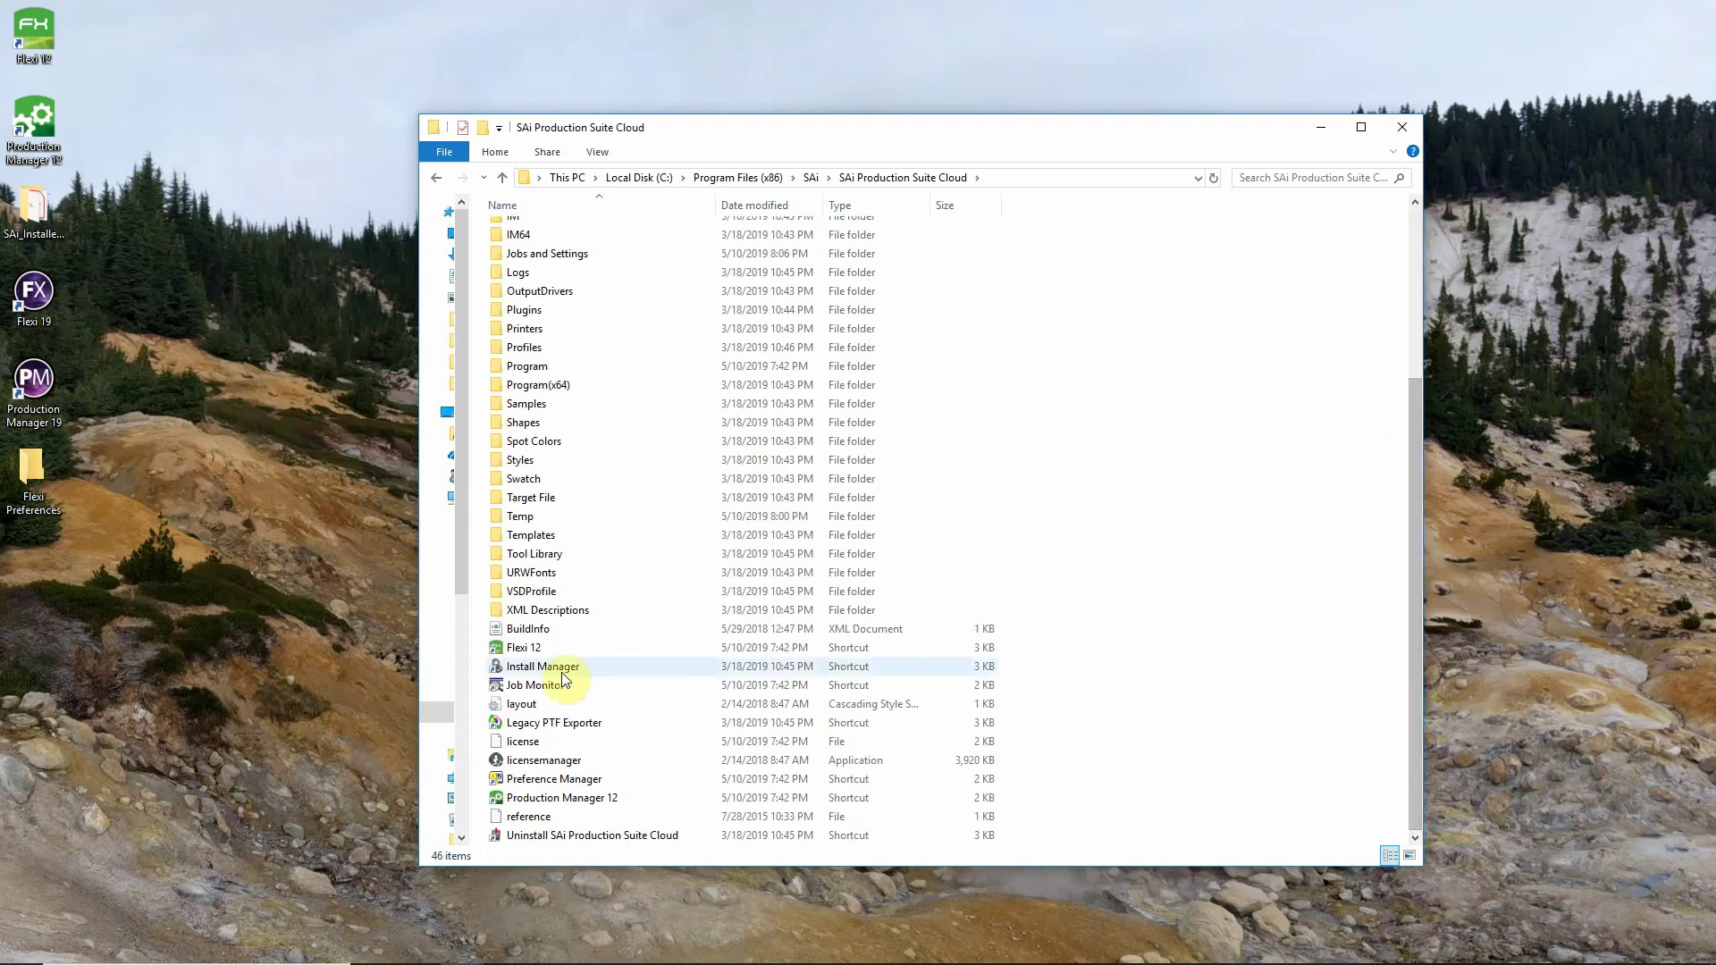
{"action": "double_click", "coordinate": [576, 780]}
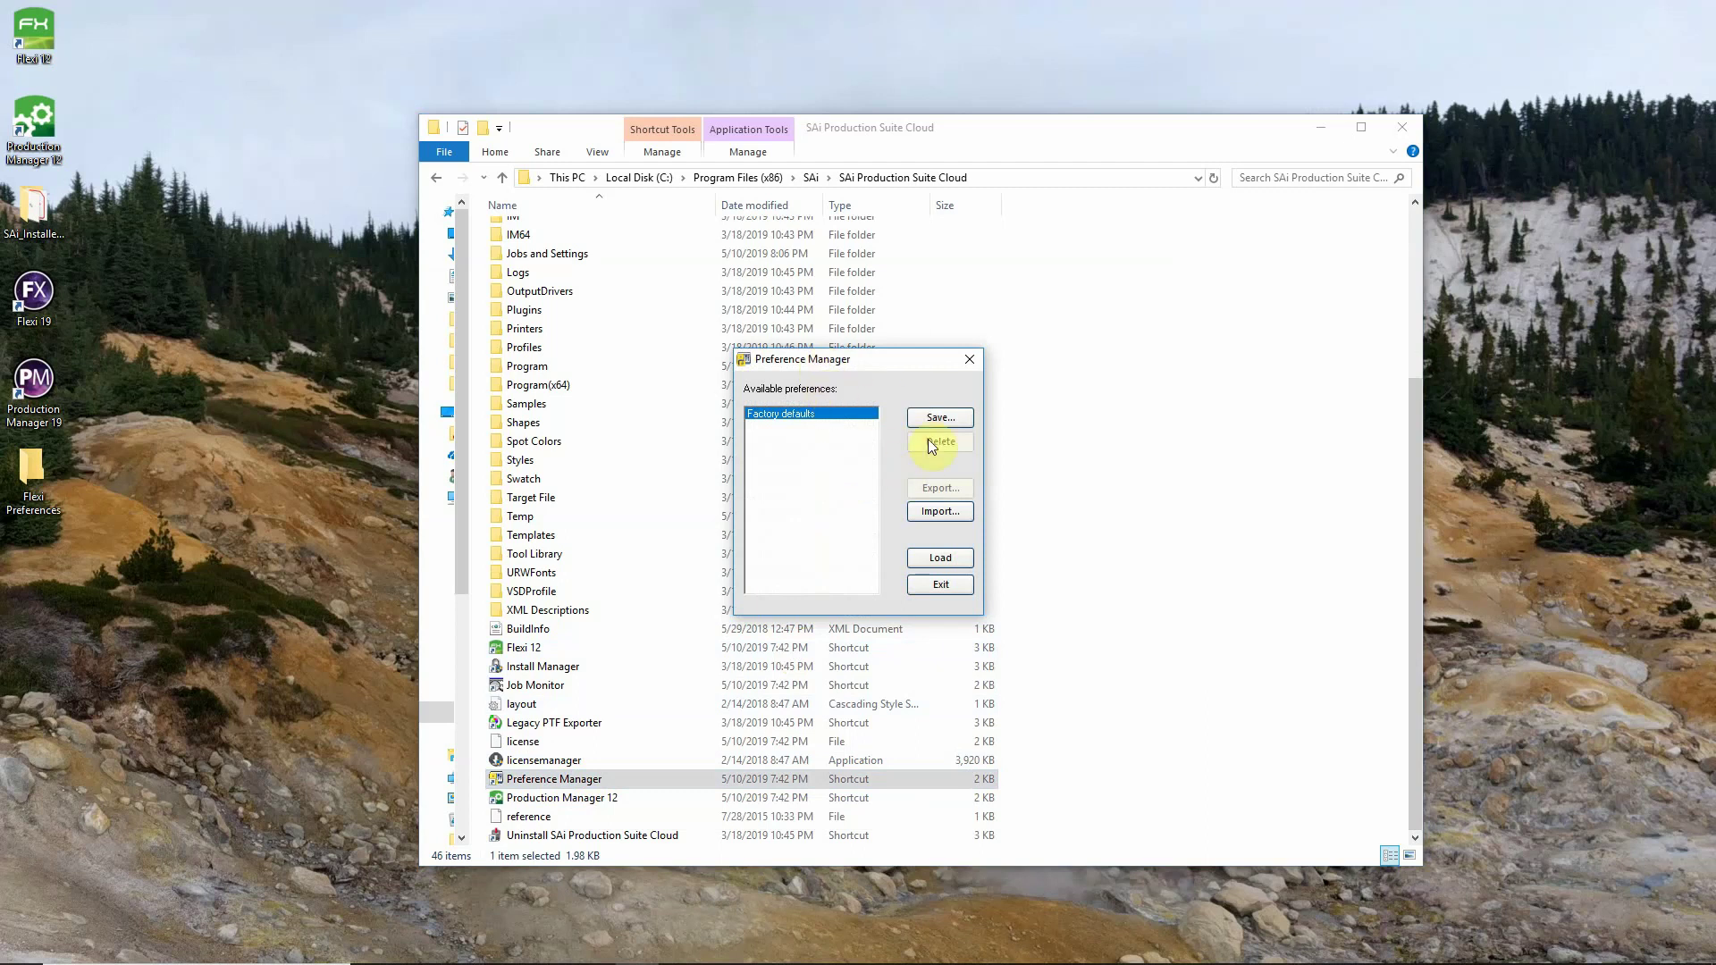
Save the current settings as a preference set named Flexi12.
{"action": "left_click", "coordinate": [940, 417]}
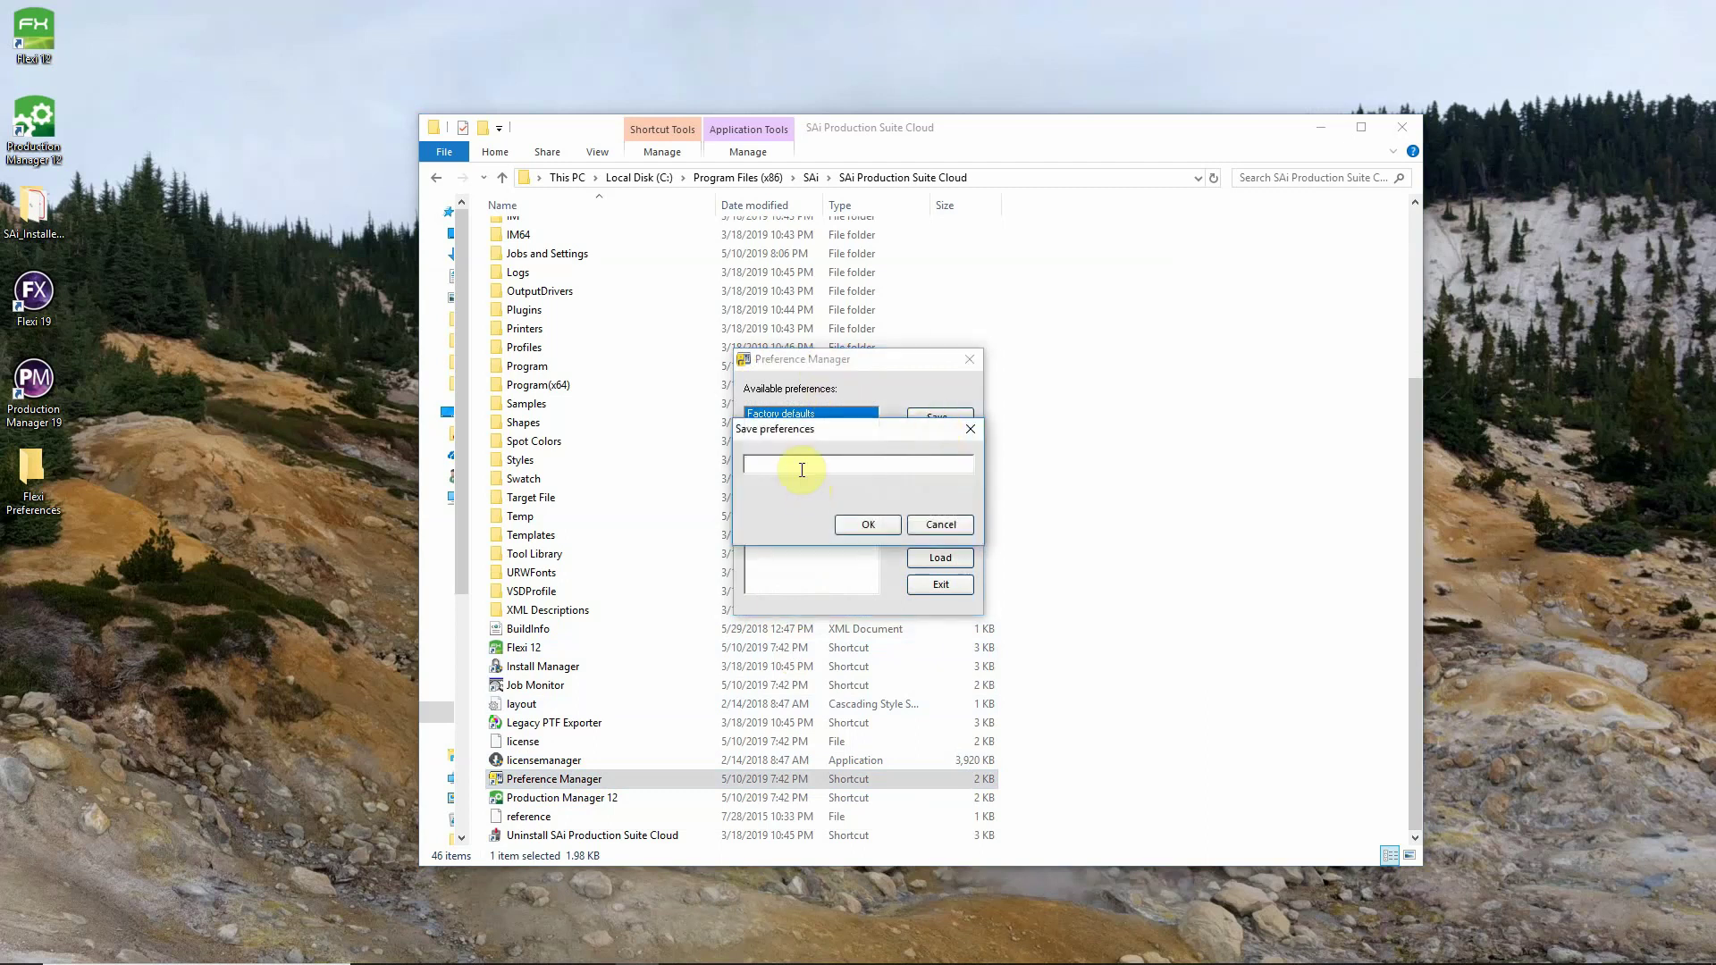
{"action": "left_click", "coordinate": [800, 469]}
{"action": "type", "text": "Flexi12"}
{"action": "left_click", "coordinate": [866, 529]}
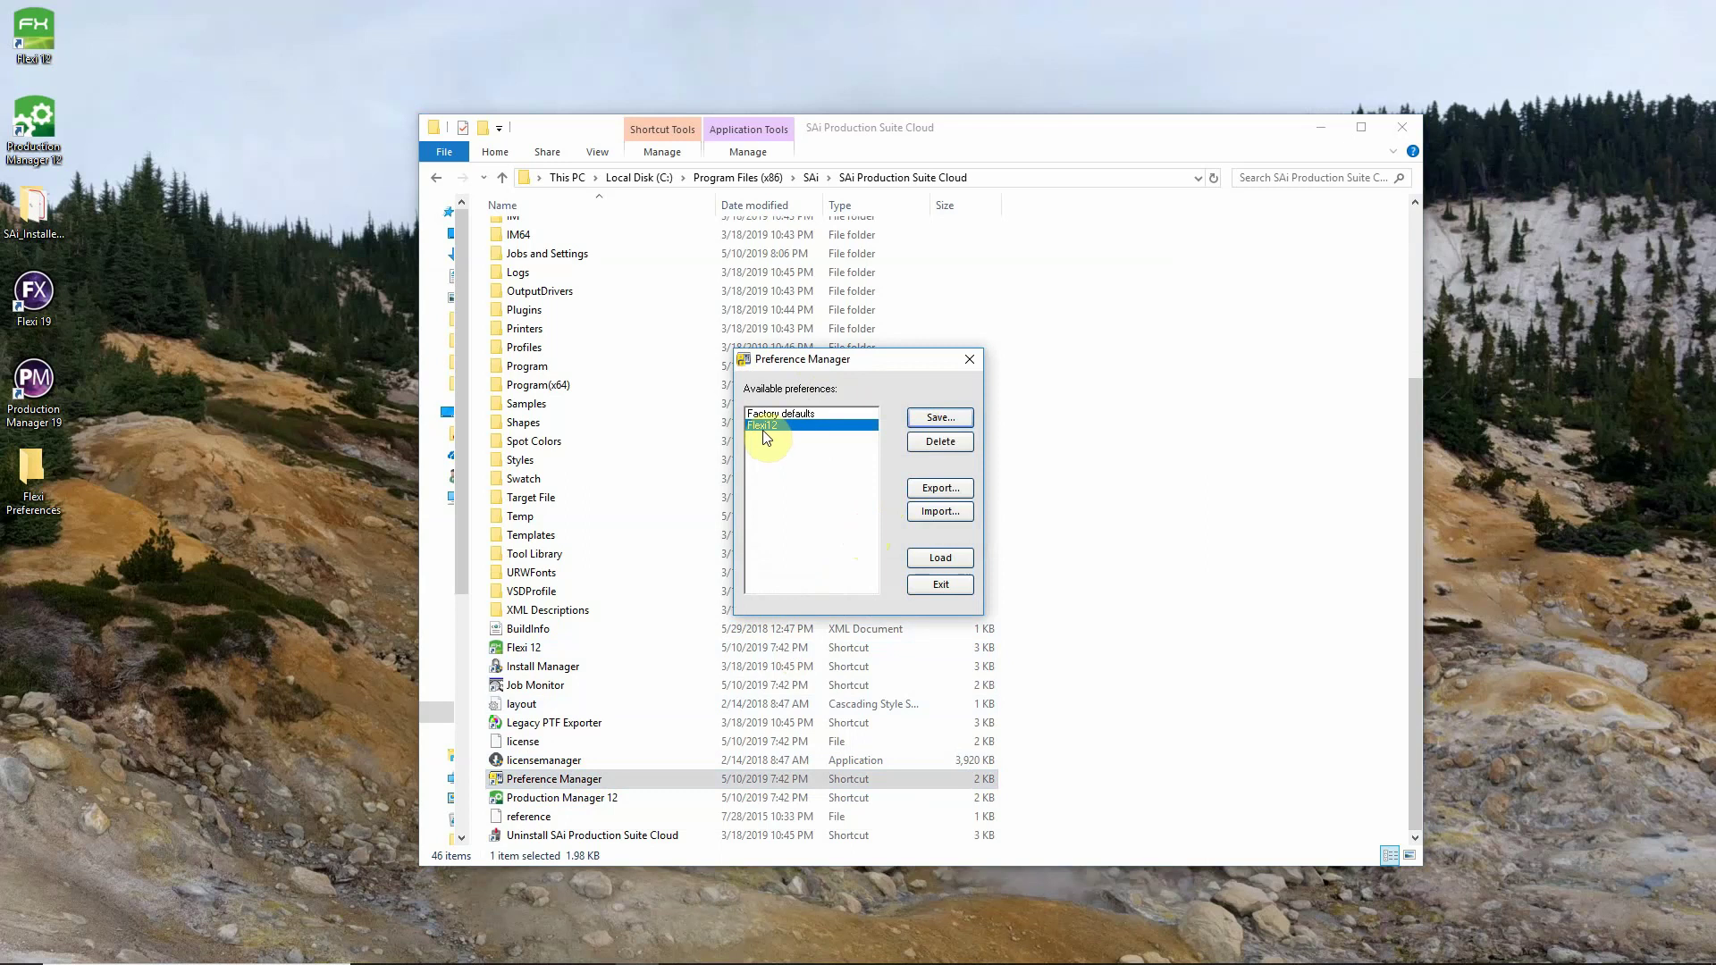
Export the Flexi12 preferences into the Desktop's Flexi Preferences folder.
{"action": "left_click", "coordinate": [944, 486]}
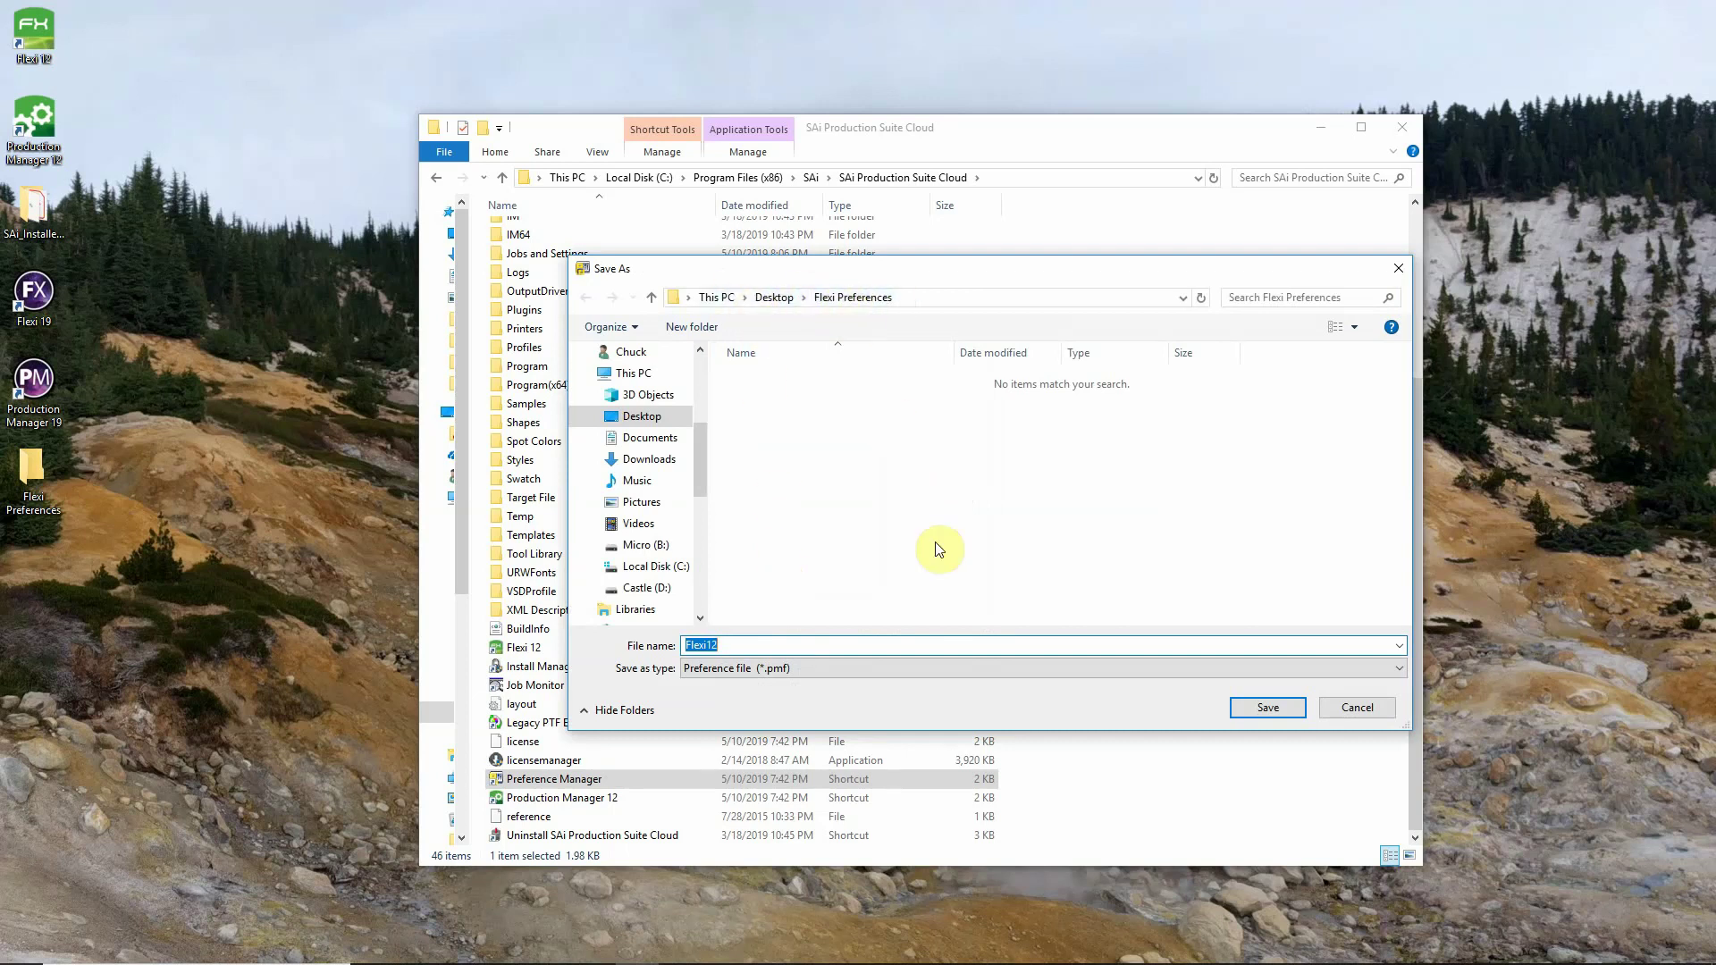
{"action": "left_click", "coordinate": [1265, 707]}
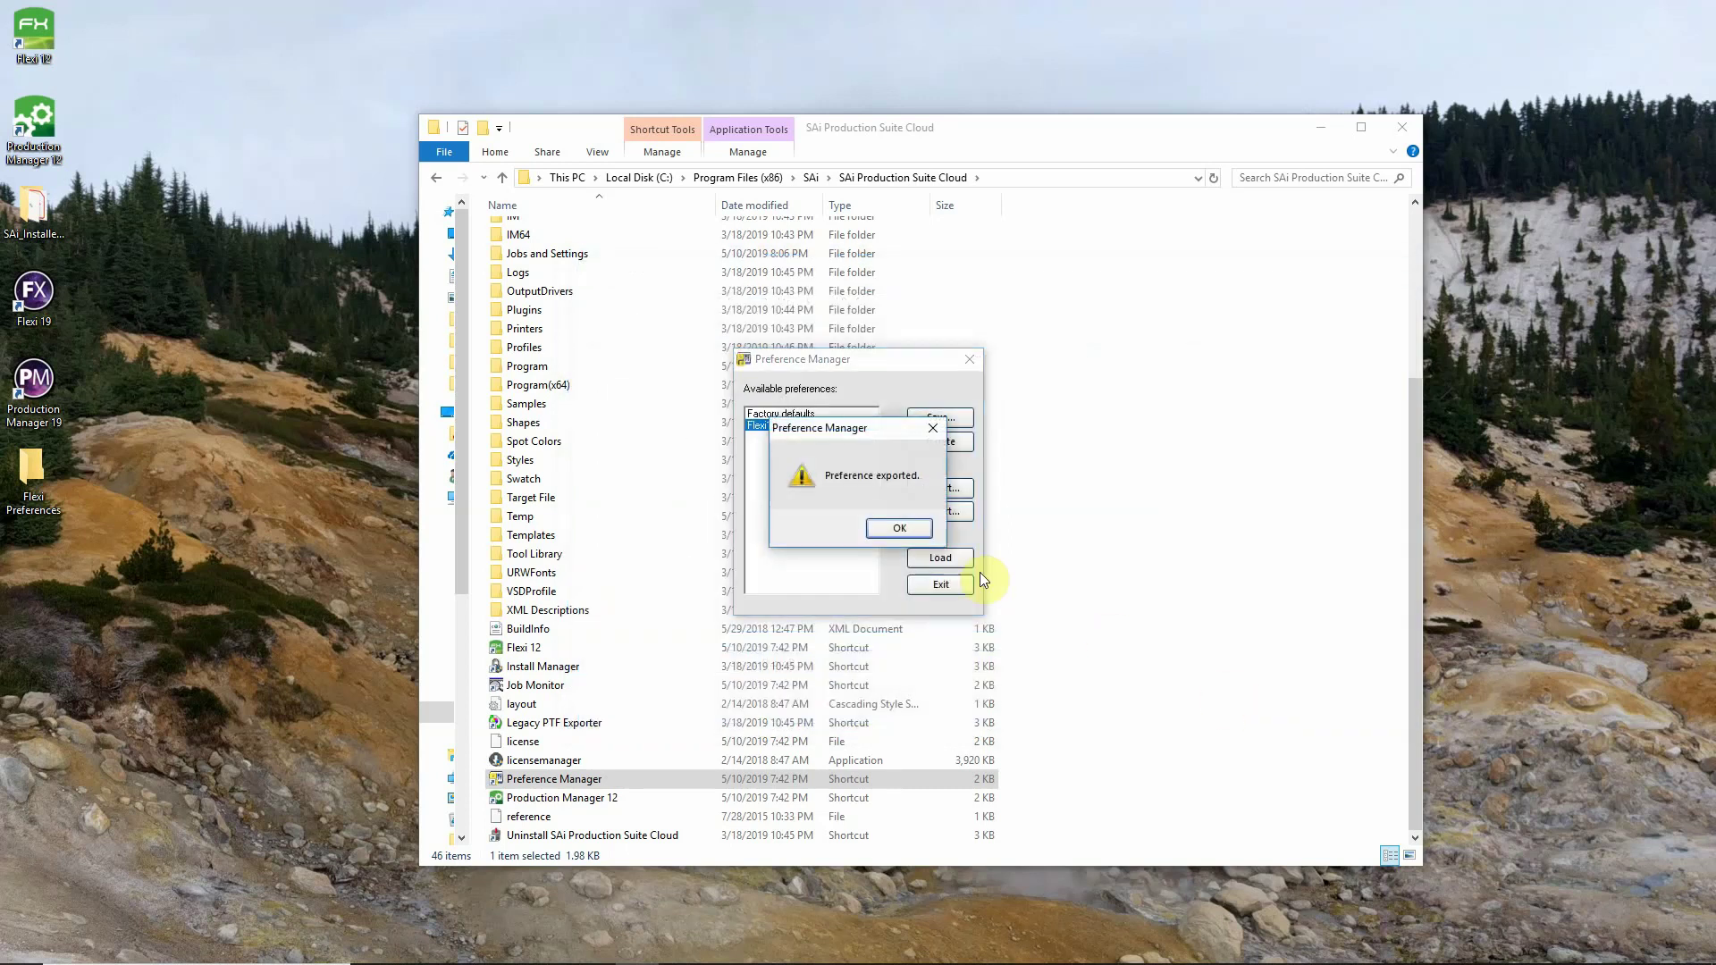
{"action": "left_click", "coordinate": [889, 529]}
Close the old Preference Manager and launch the one in SAi Production Suite Cloud1.
{"action": "left_click", "coordinate": [931, 587]}
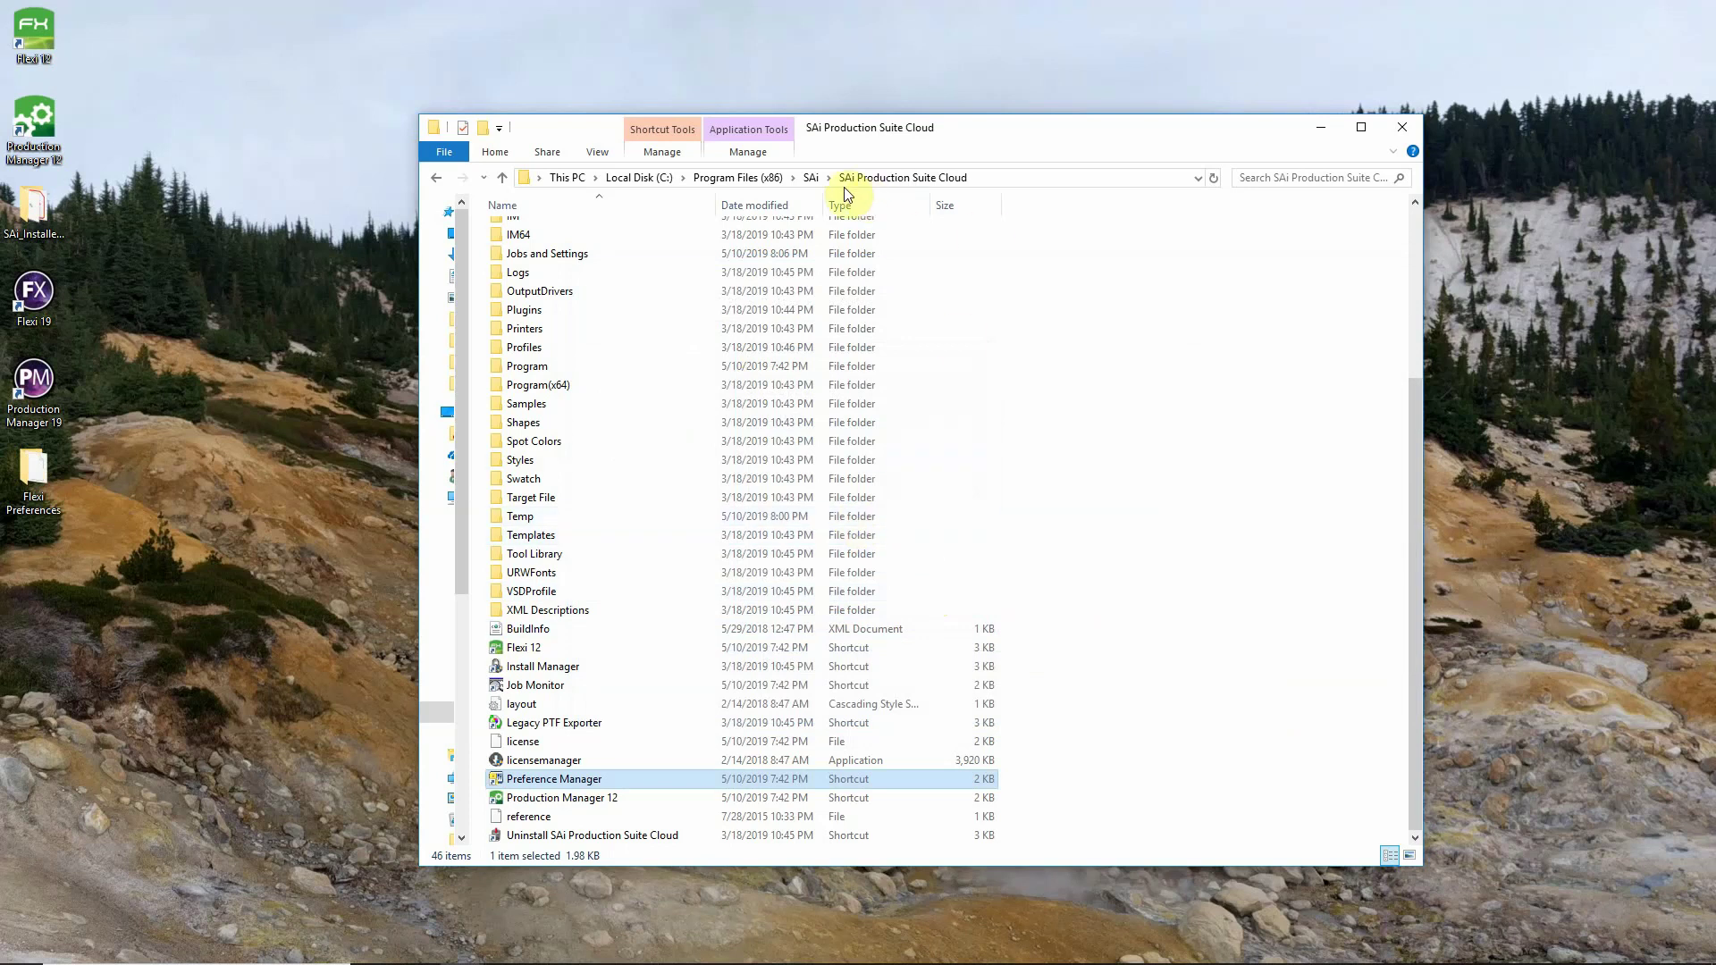
{"action": "left_click", "coordinate": [813, 178]}
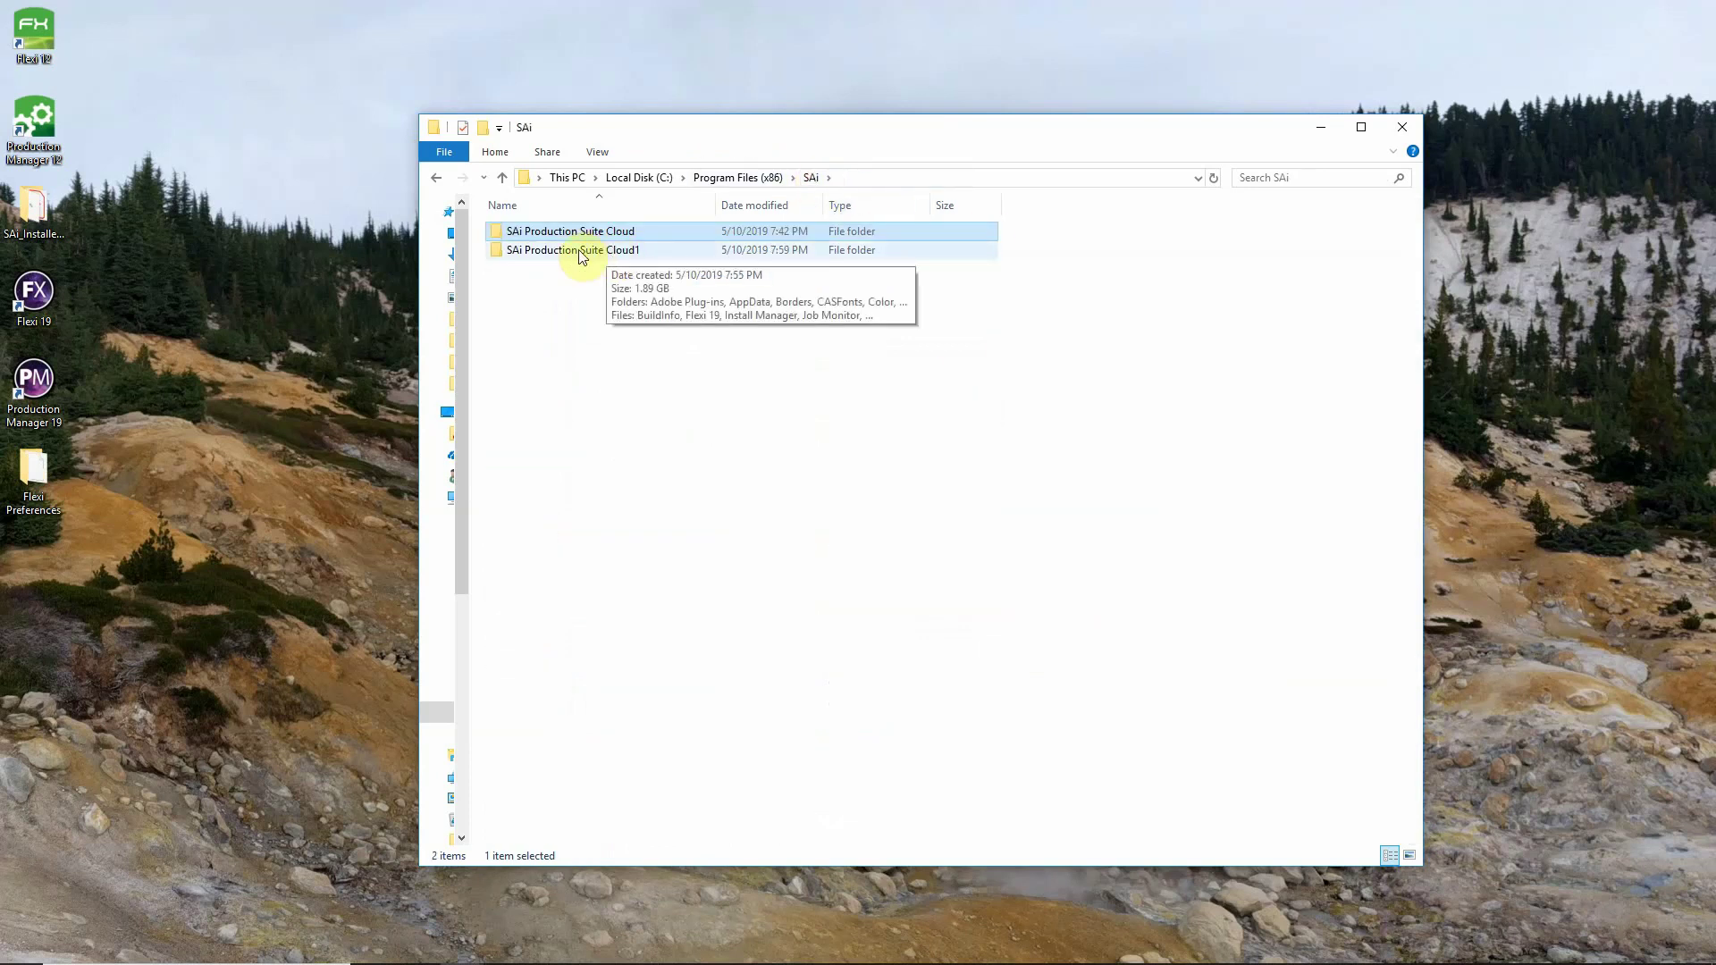
{"action": "double_click", "coordinate": [582, 251]}
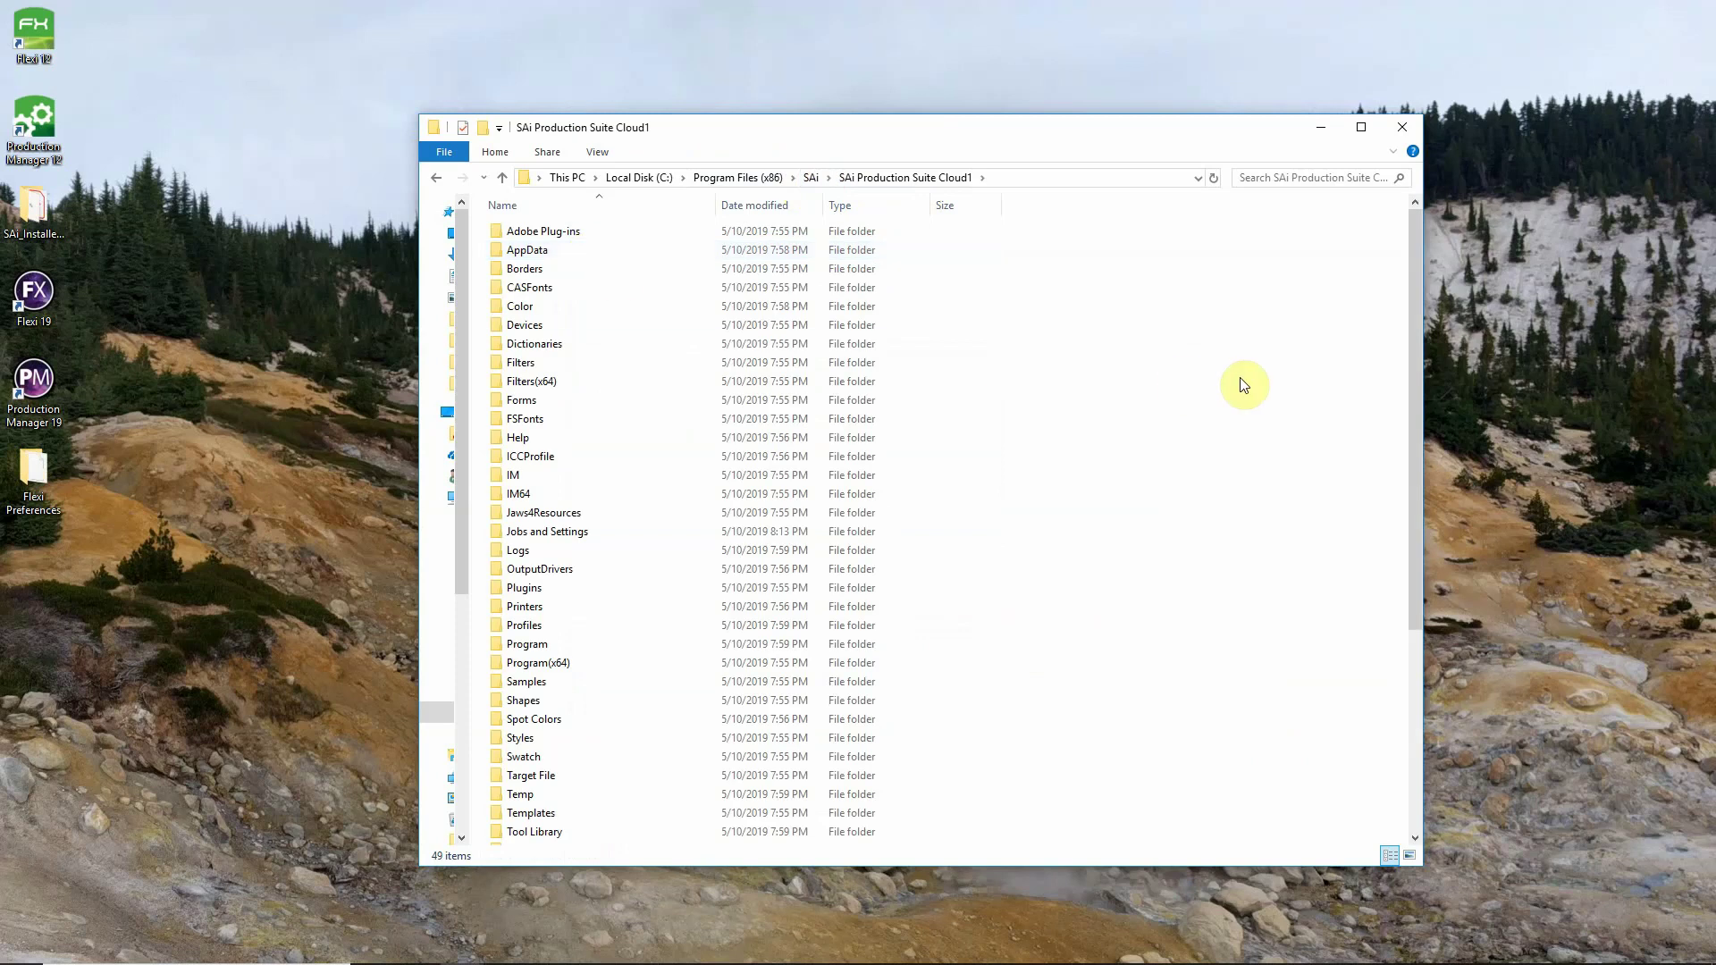
{"action": "left_click_drag", "start_coordinate": [1414, 305], "coordinate": [1402, 536]}
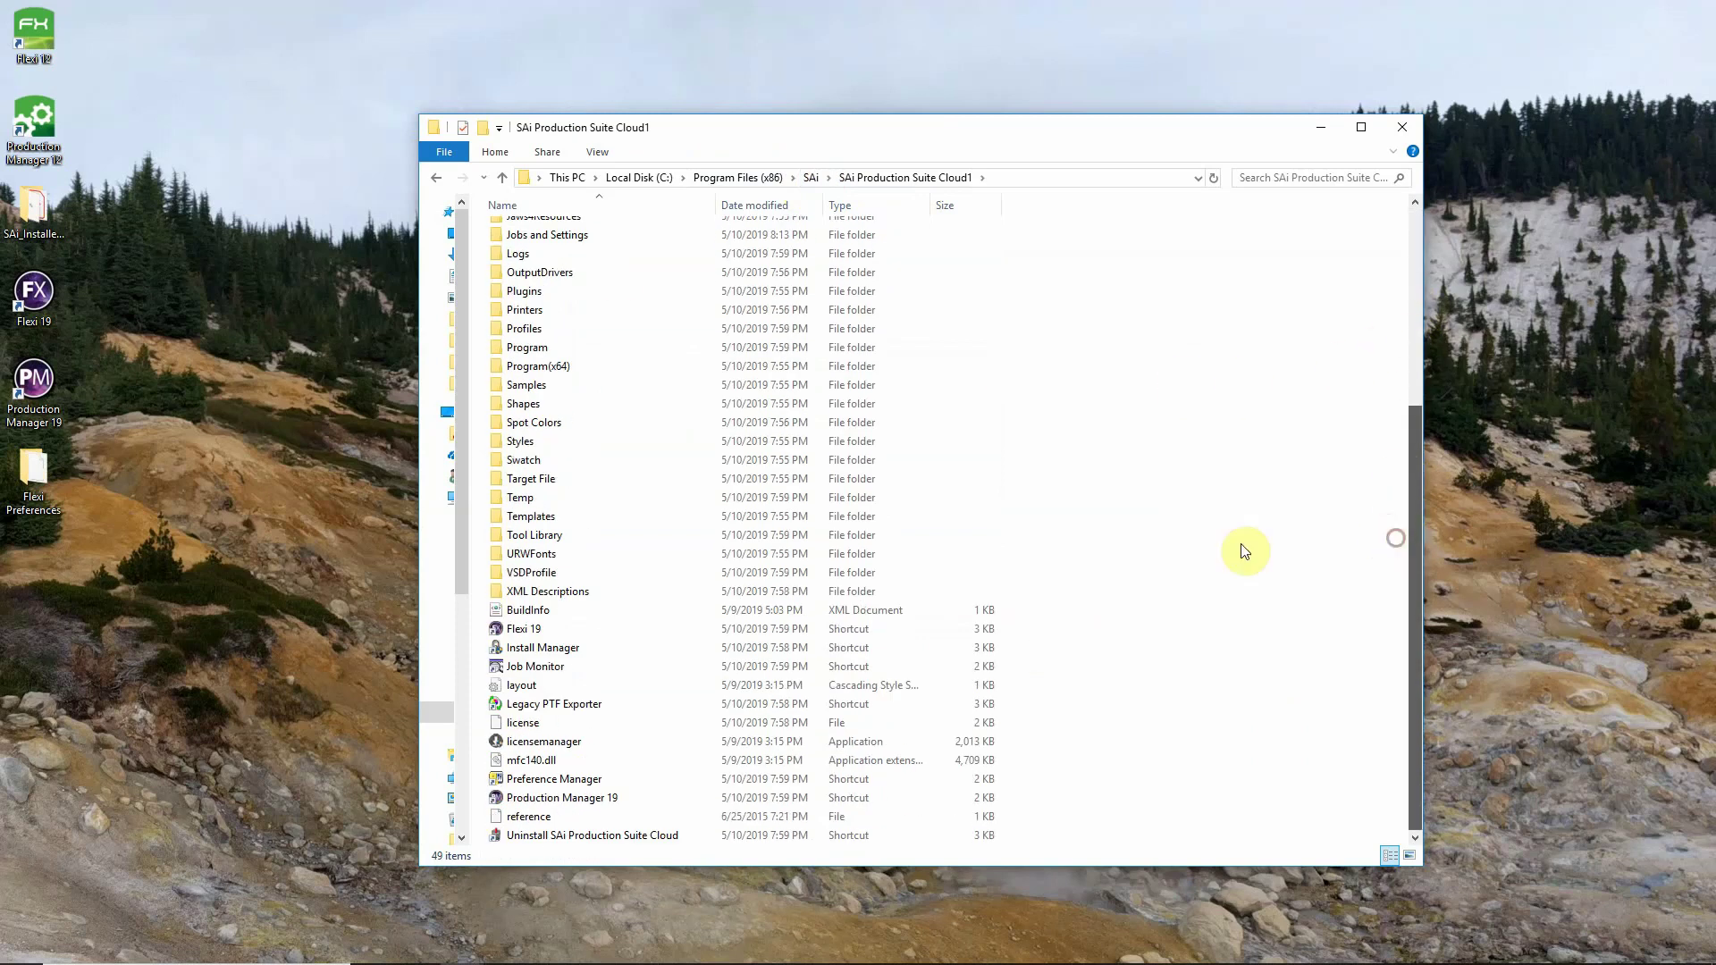
{"action": "double_click", "coordinate": [564, 781]}
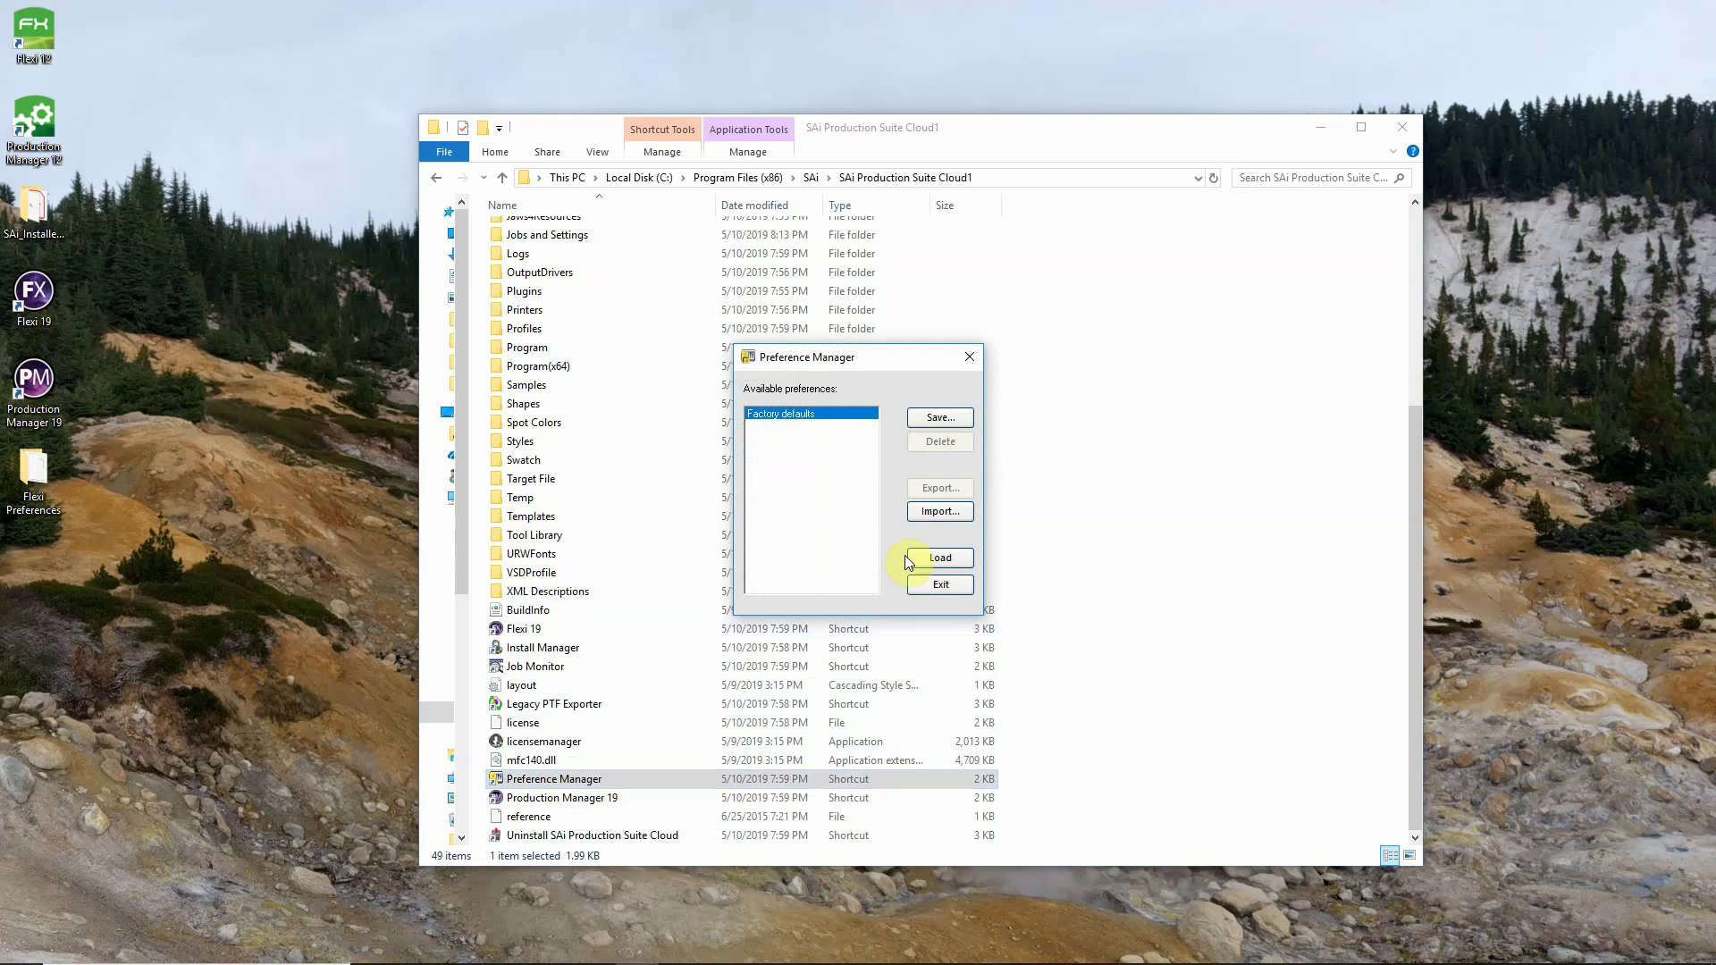
Import Flexi12.pmf, load it as the current preferences, and exit Preference Manager.
{"action": "left_click", "coordinate": [947, 513]}
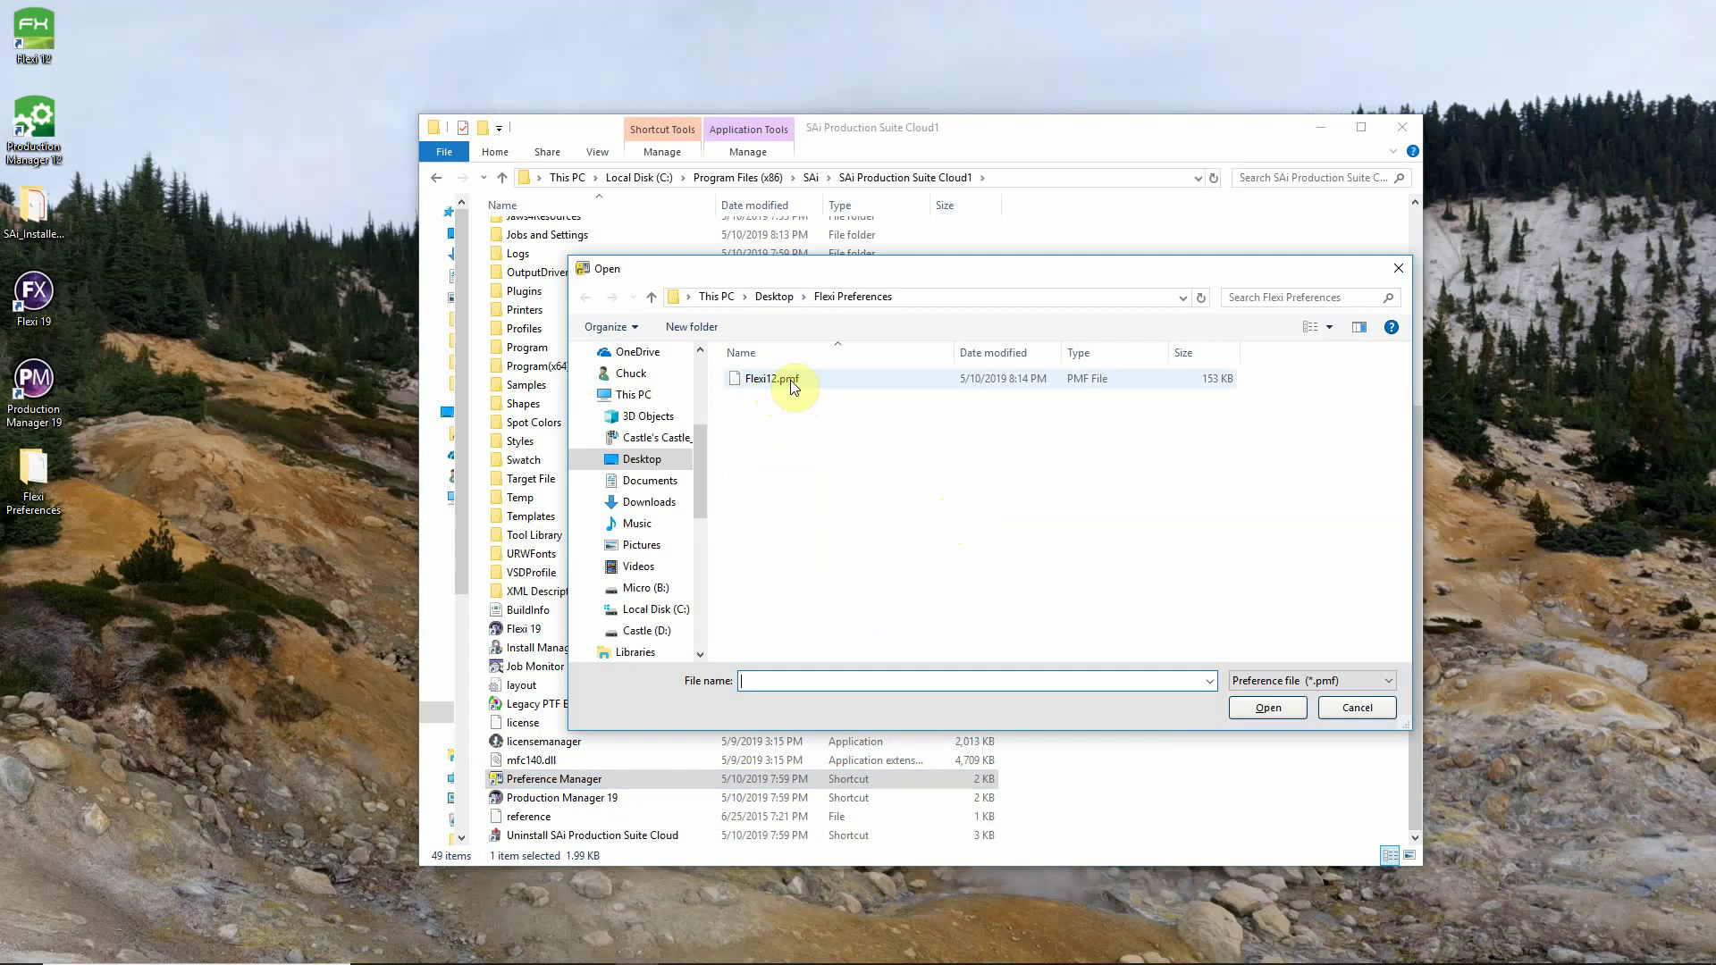
{"action": "left_click", "coordinate": [790, 379]}
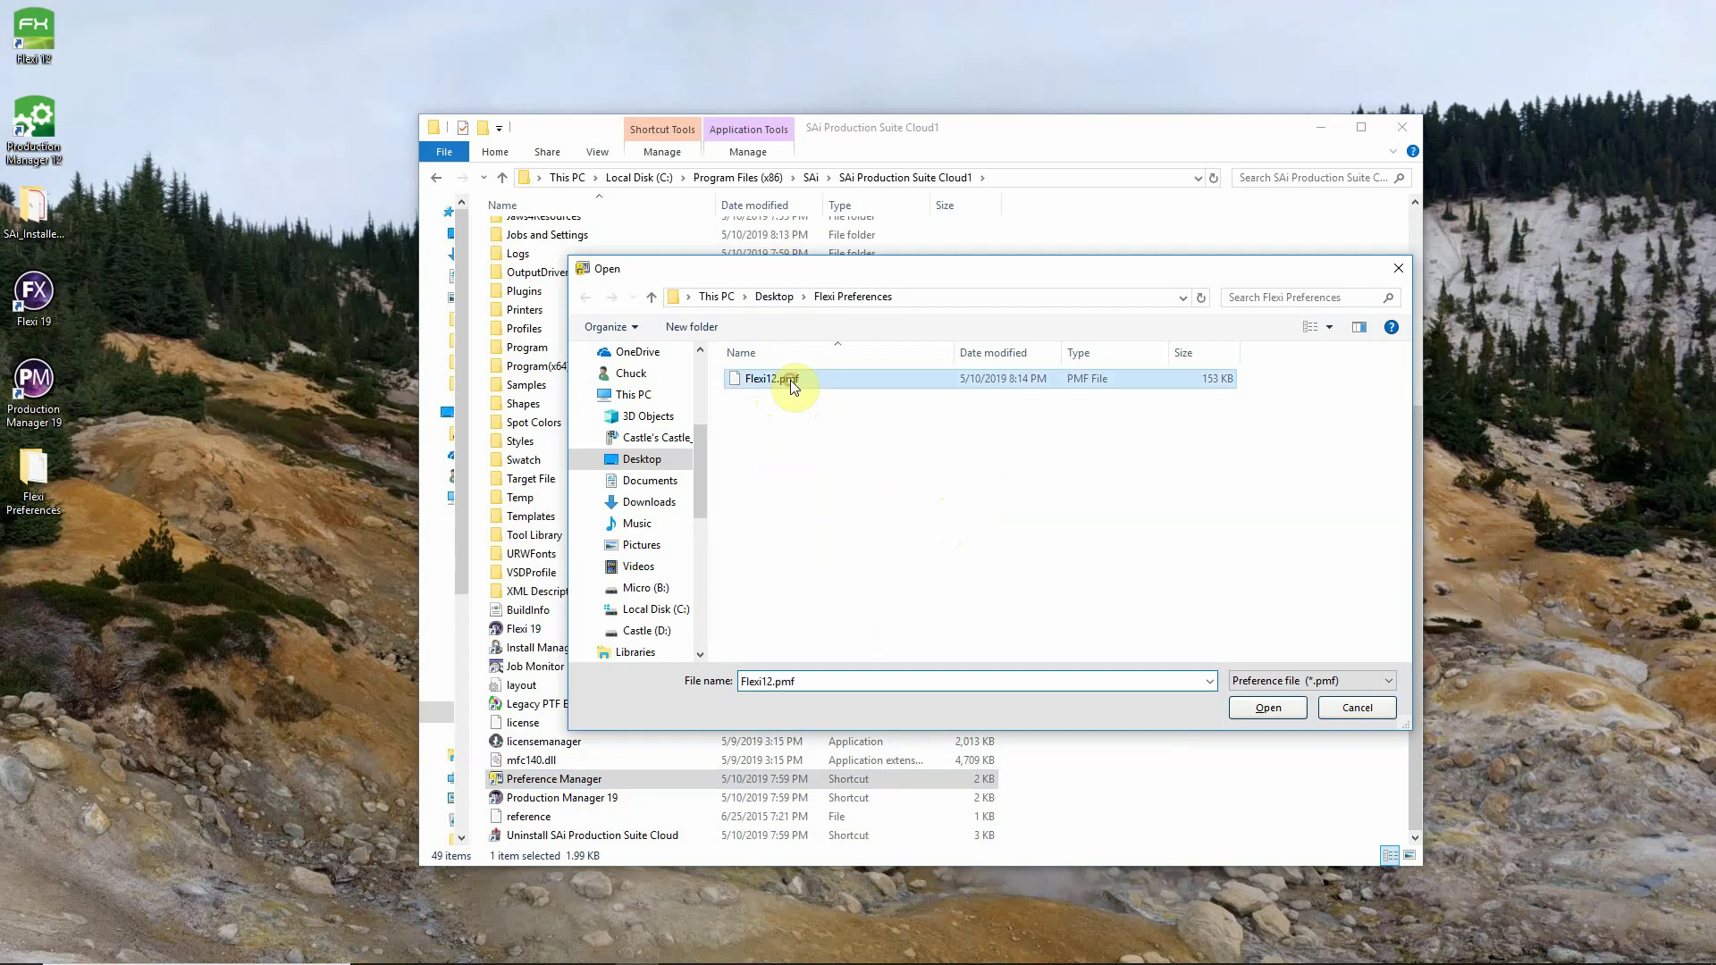
{"action": "left_click", "coordinate": [1264, 707]}
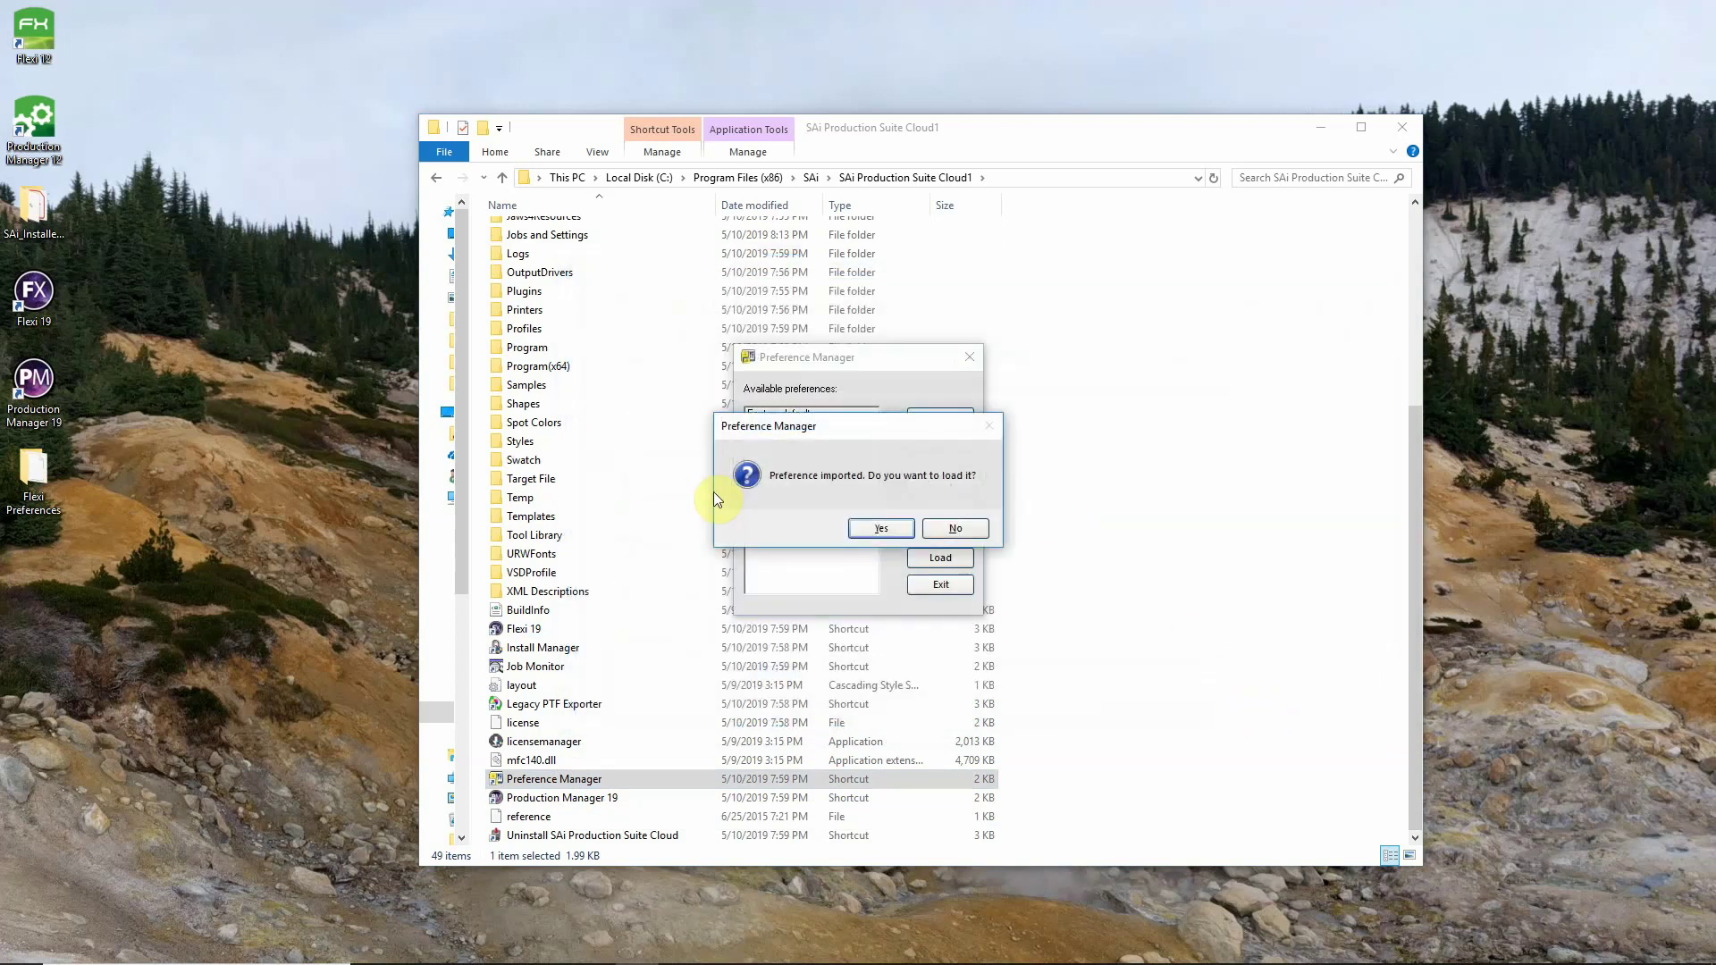
{"action": "left_click", "coordinate": [879, 528]}
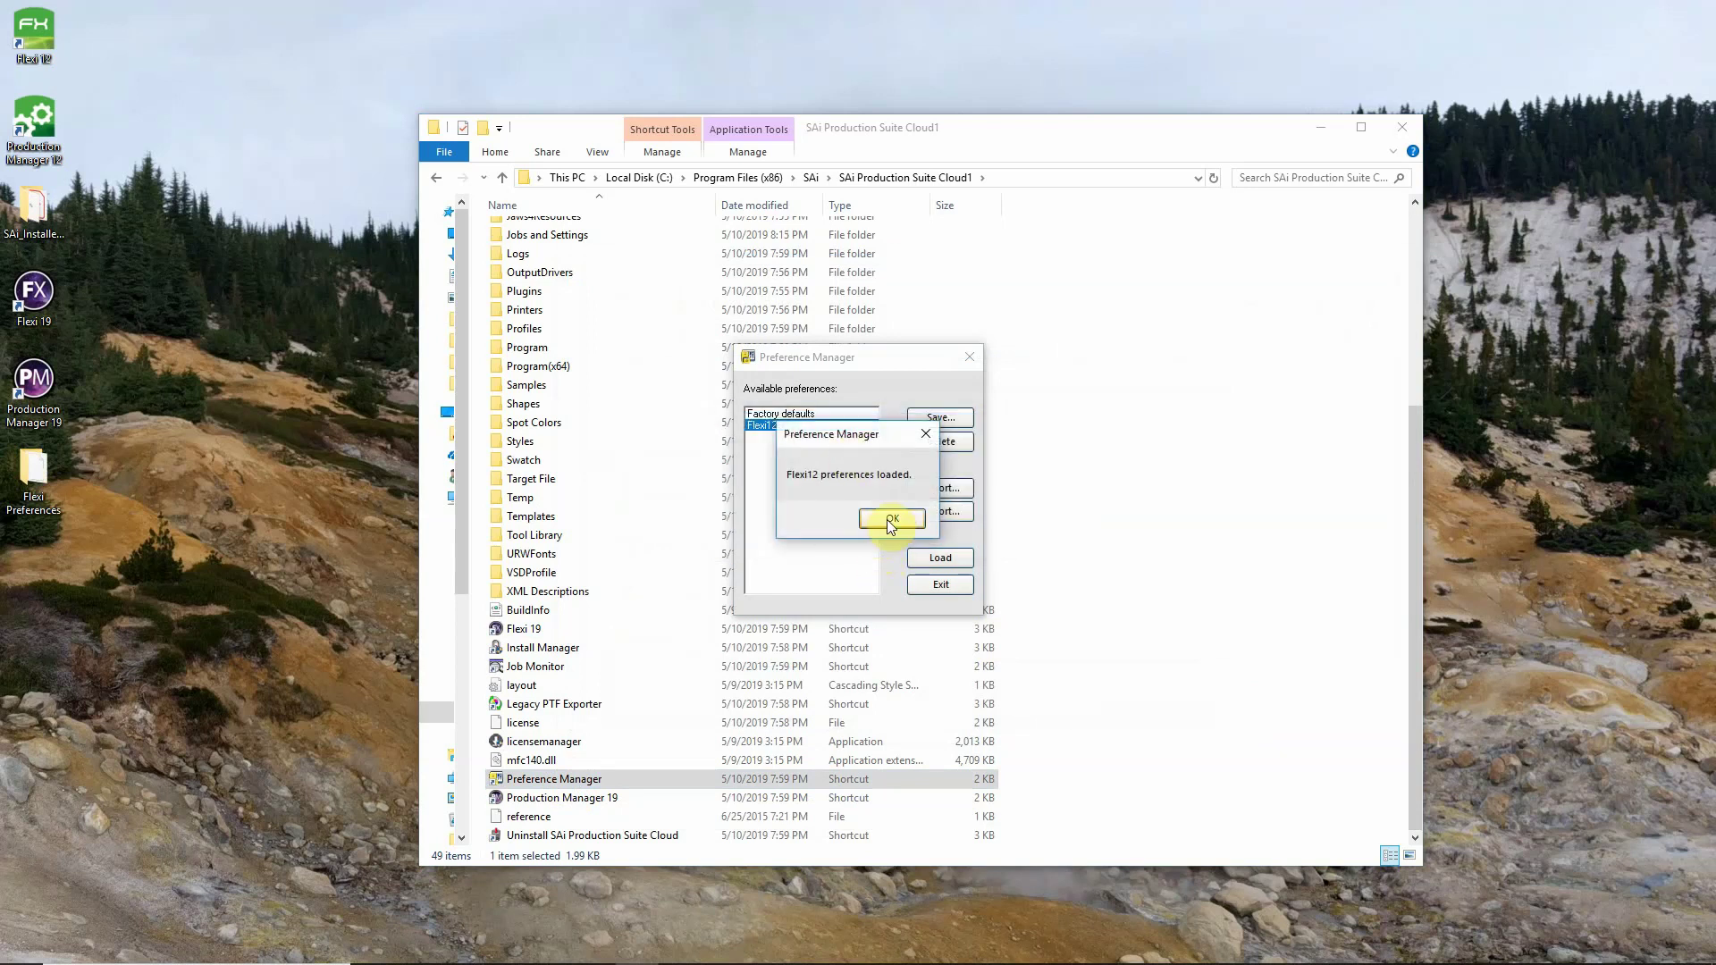
{"action": "left_click", "coordinate": [889, 520]}
{"action": "left_click", "coordinate": [925, 586]}
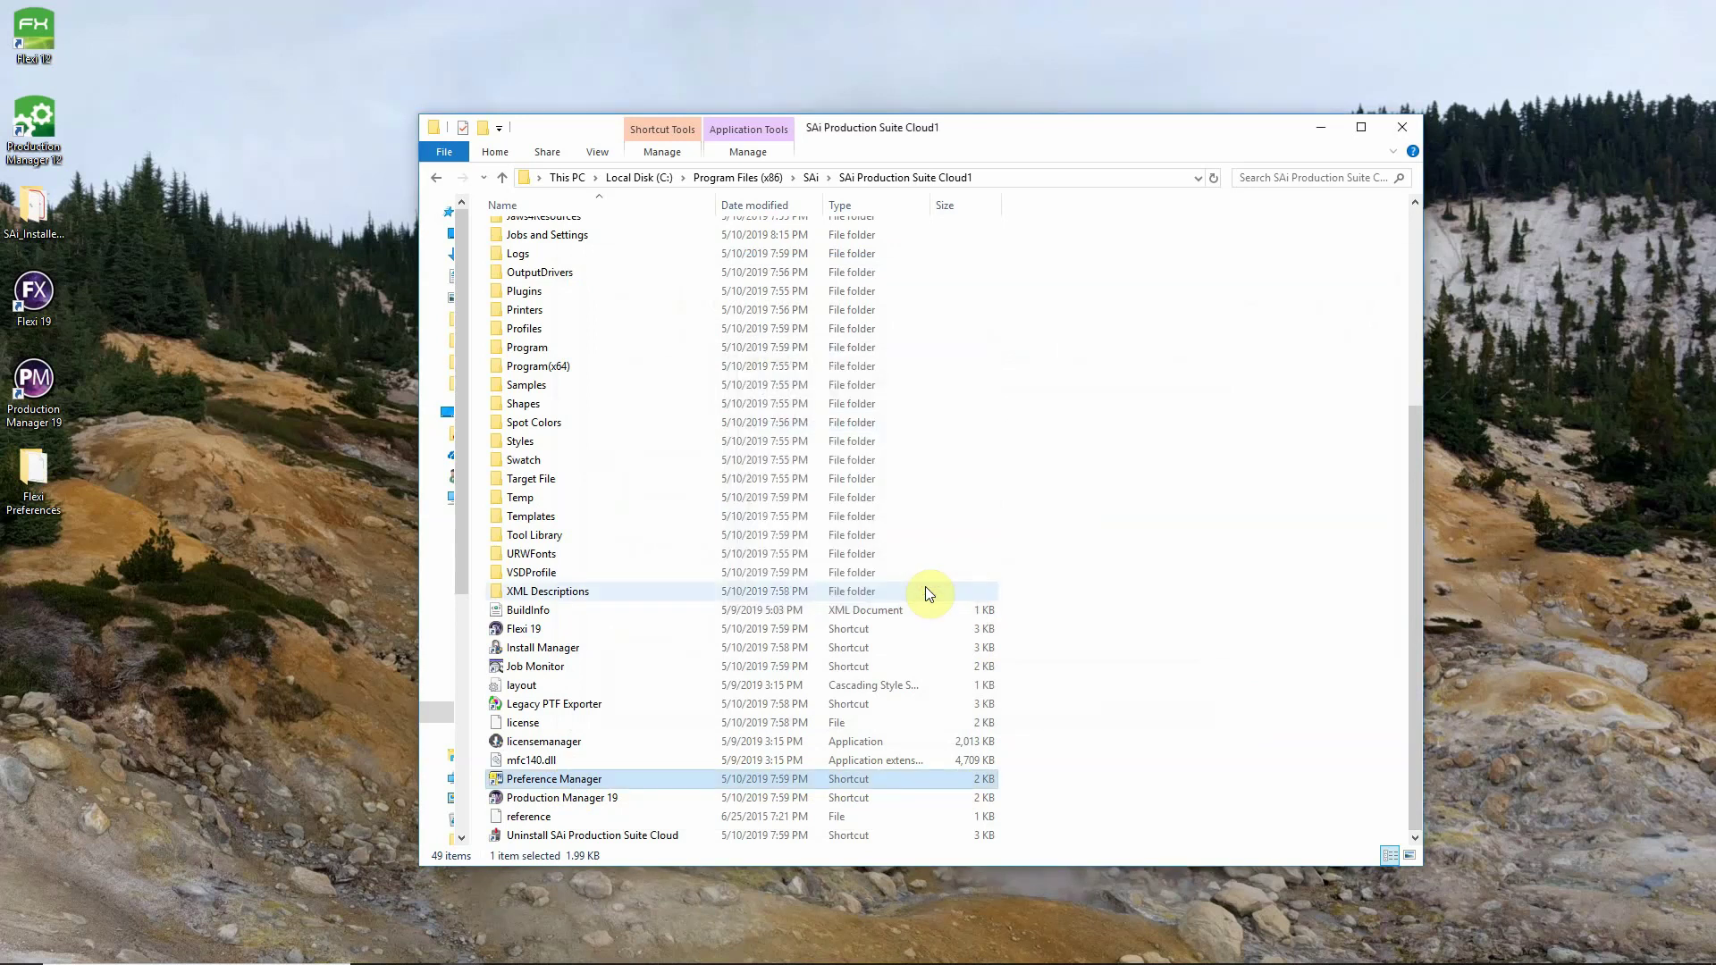
Close Explorer, launch Production Manager 19 and view the MySignHelpLogo.pdf job's details.
{"action": "left_click", "coordinate": [1401, 127]}
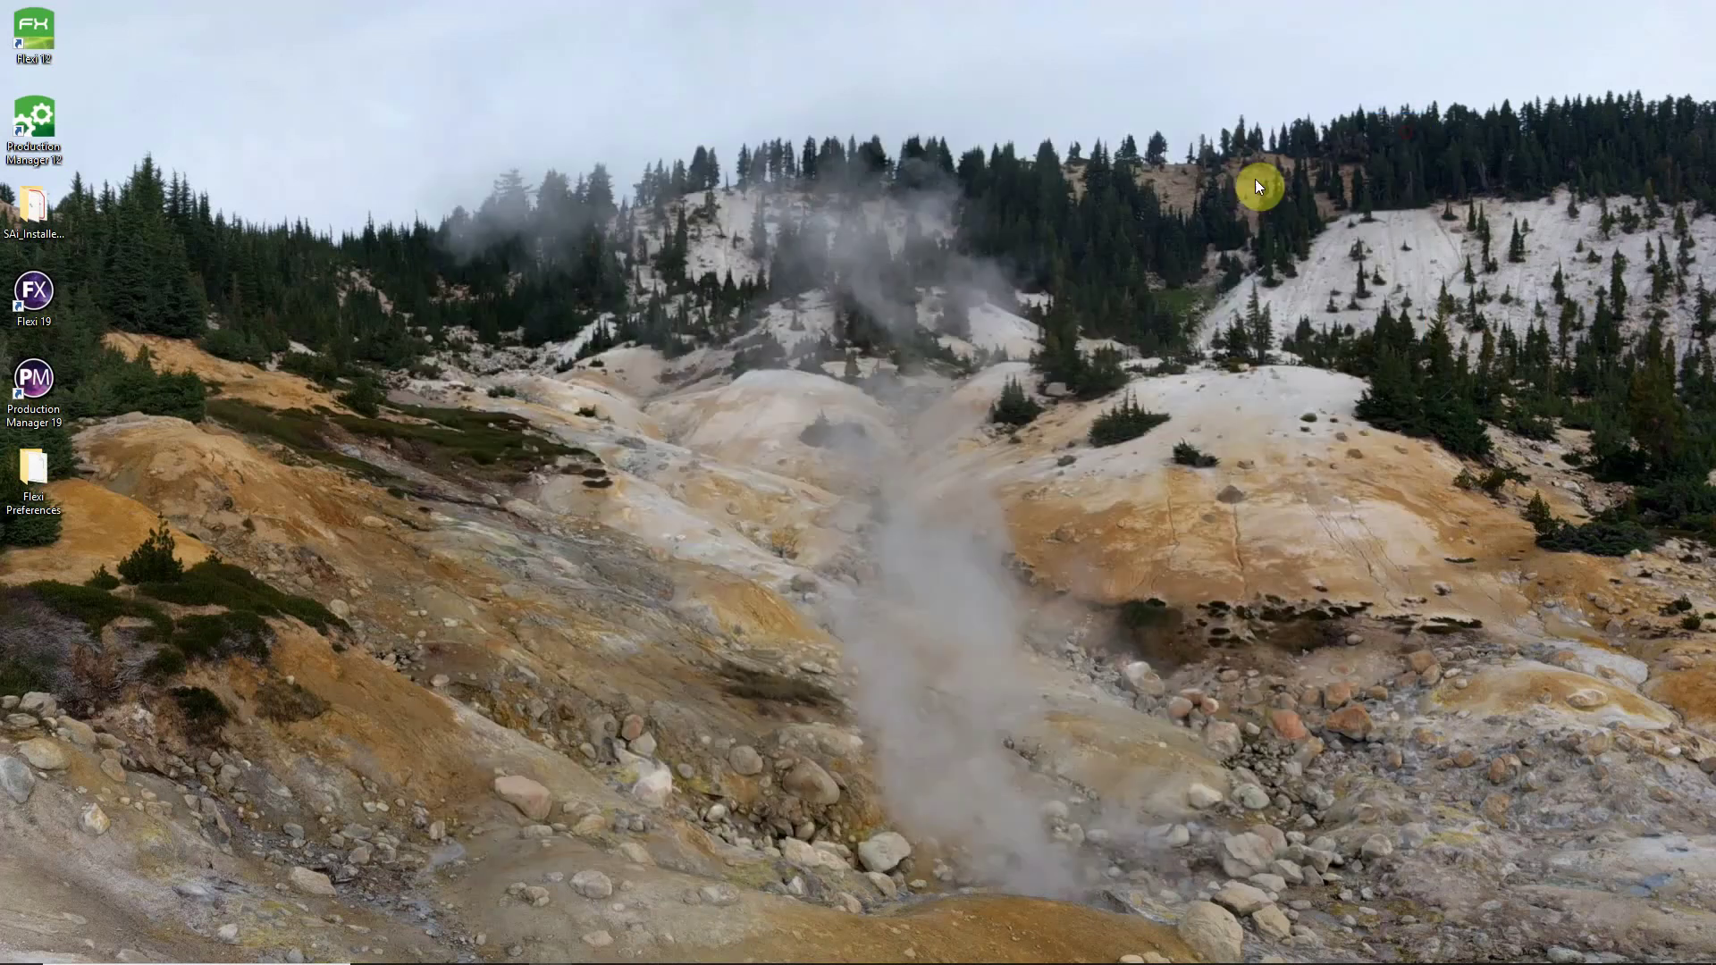
{"action": "double_click", "coordinate": [60, 379]}
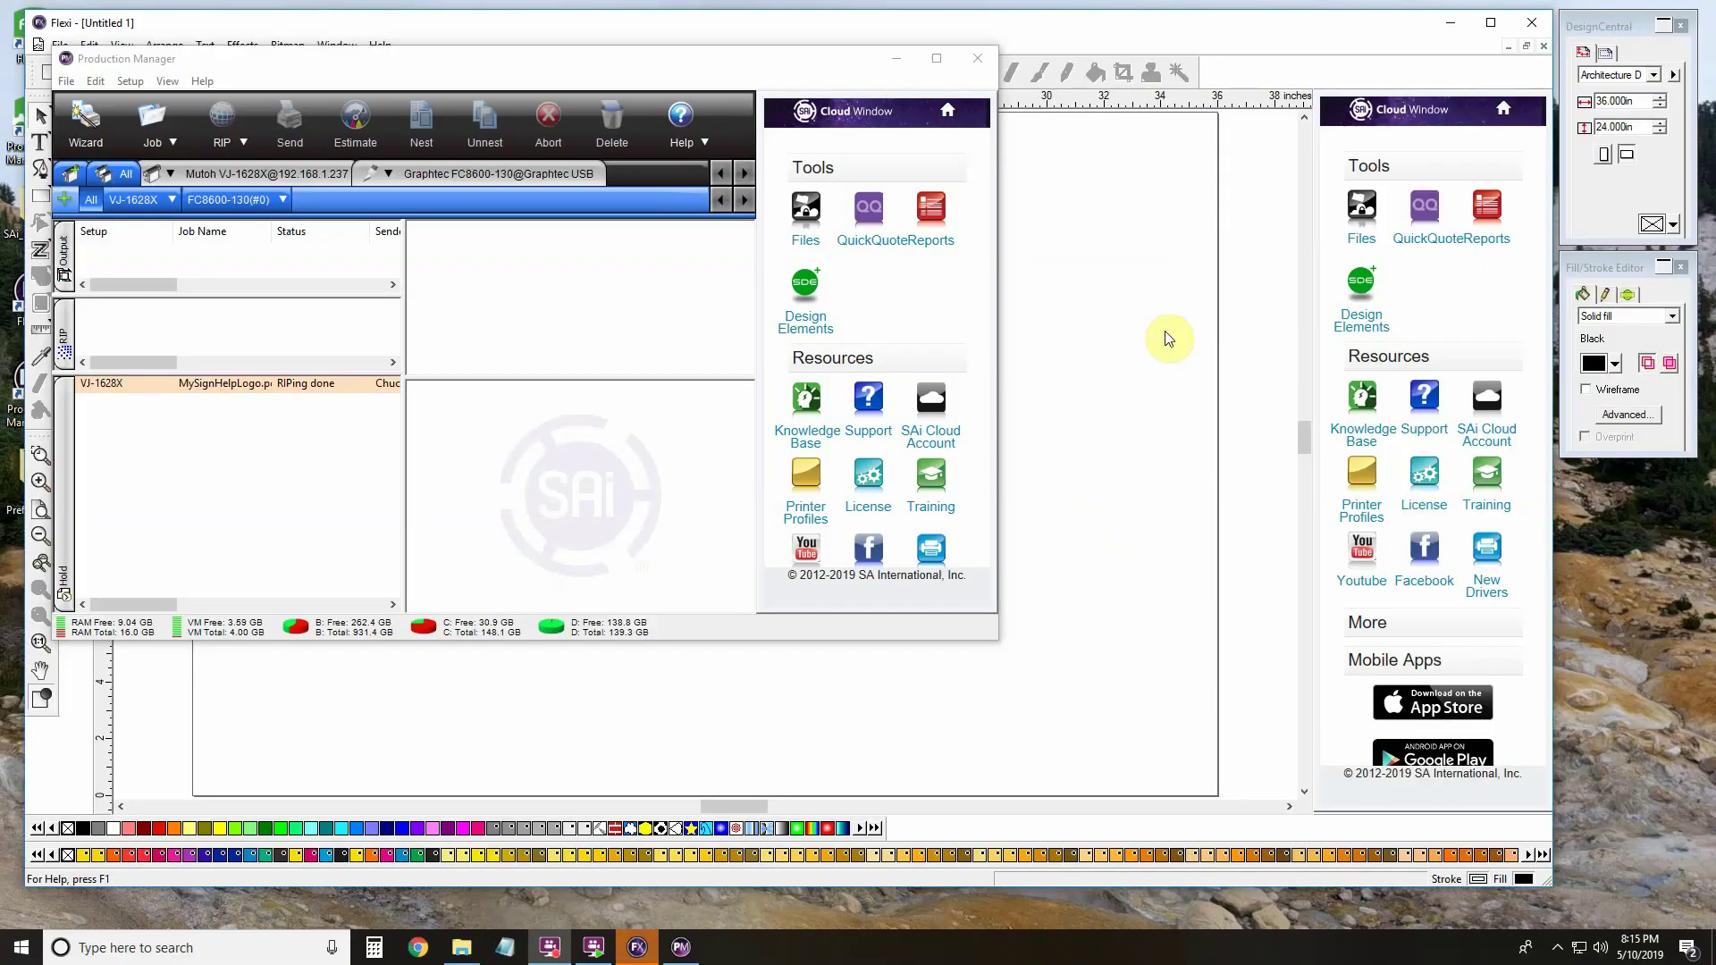
{"action": "left_click", "coordinate": [272, 383]}
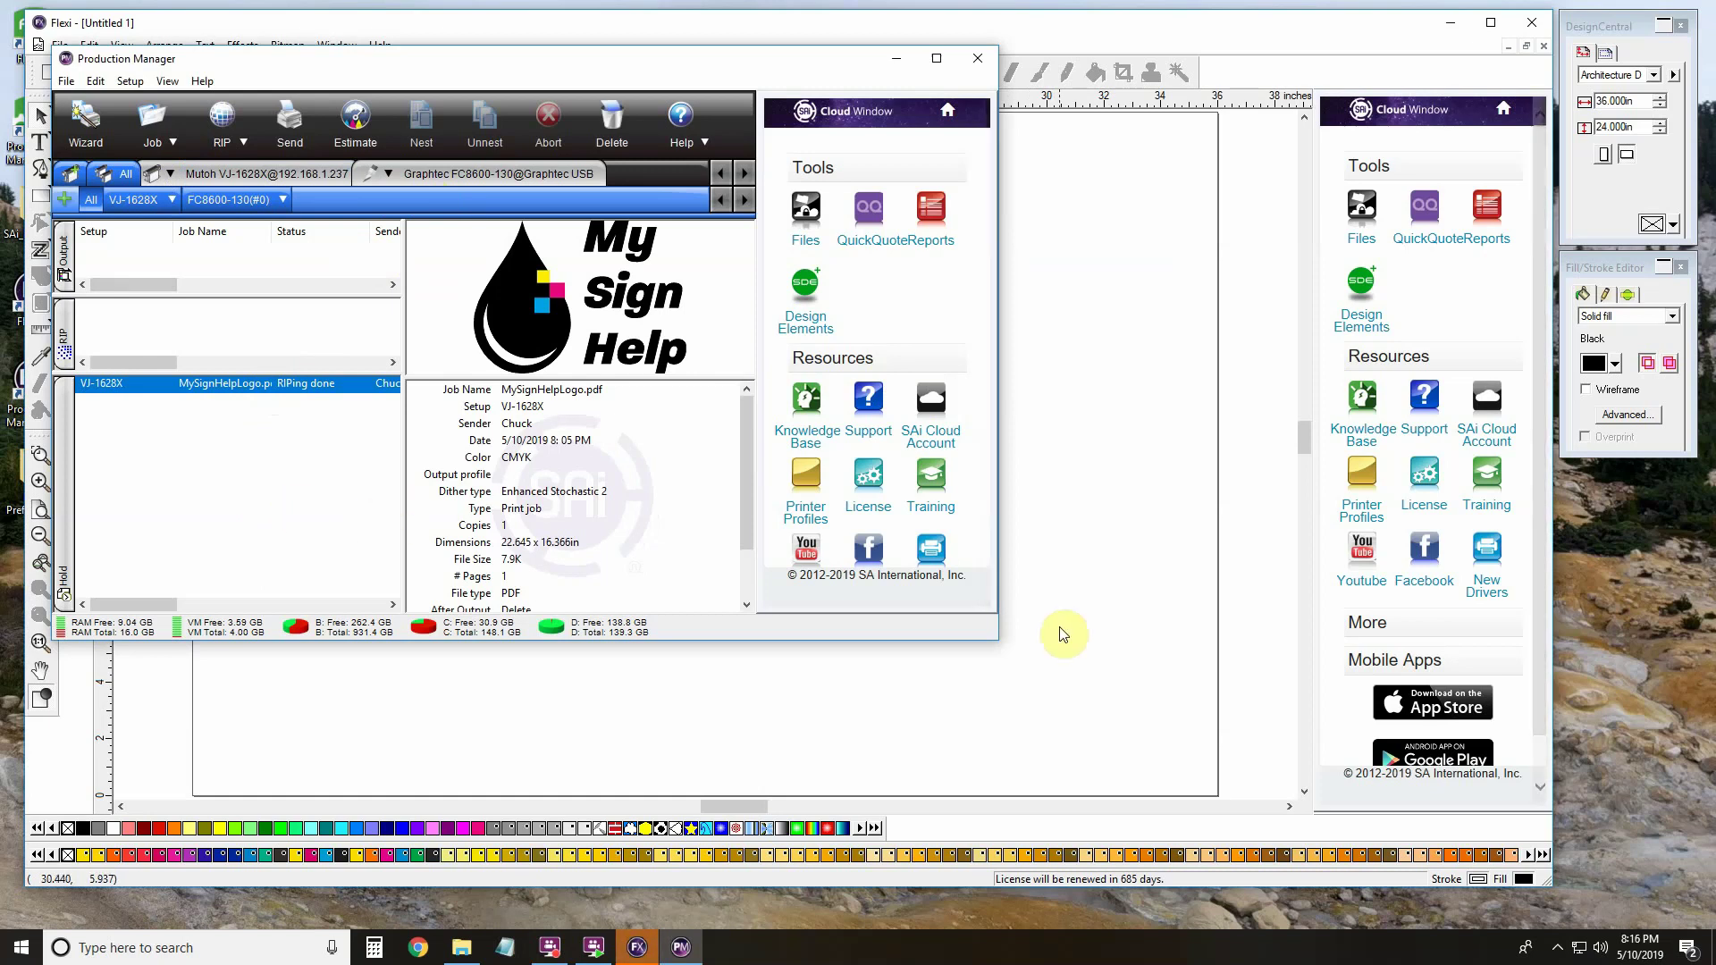
Switch between Flexi and Production Manager, then minimize both windows.
{"action": "left_click", "coordinate": [1162, 455]}
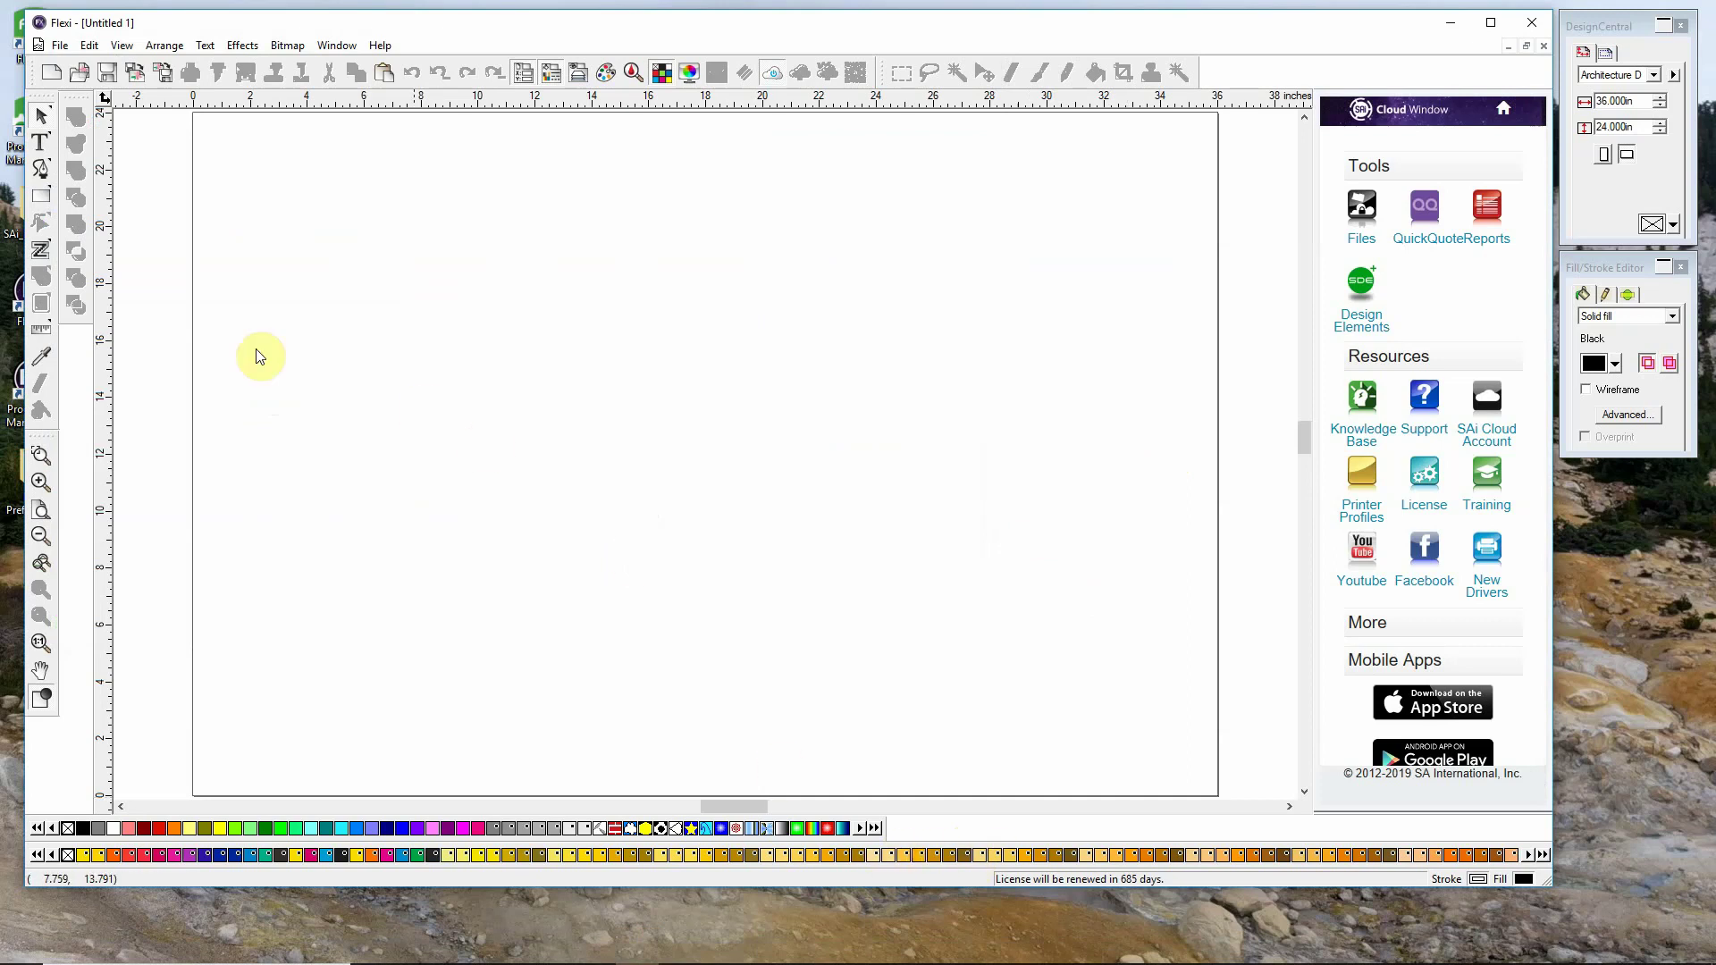
{"action": "key", "text": "alt+Tab"}
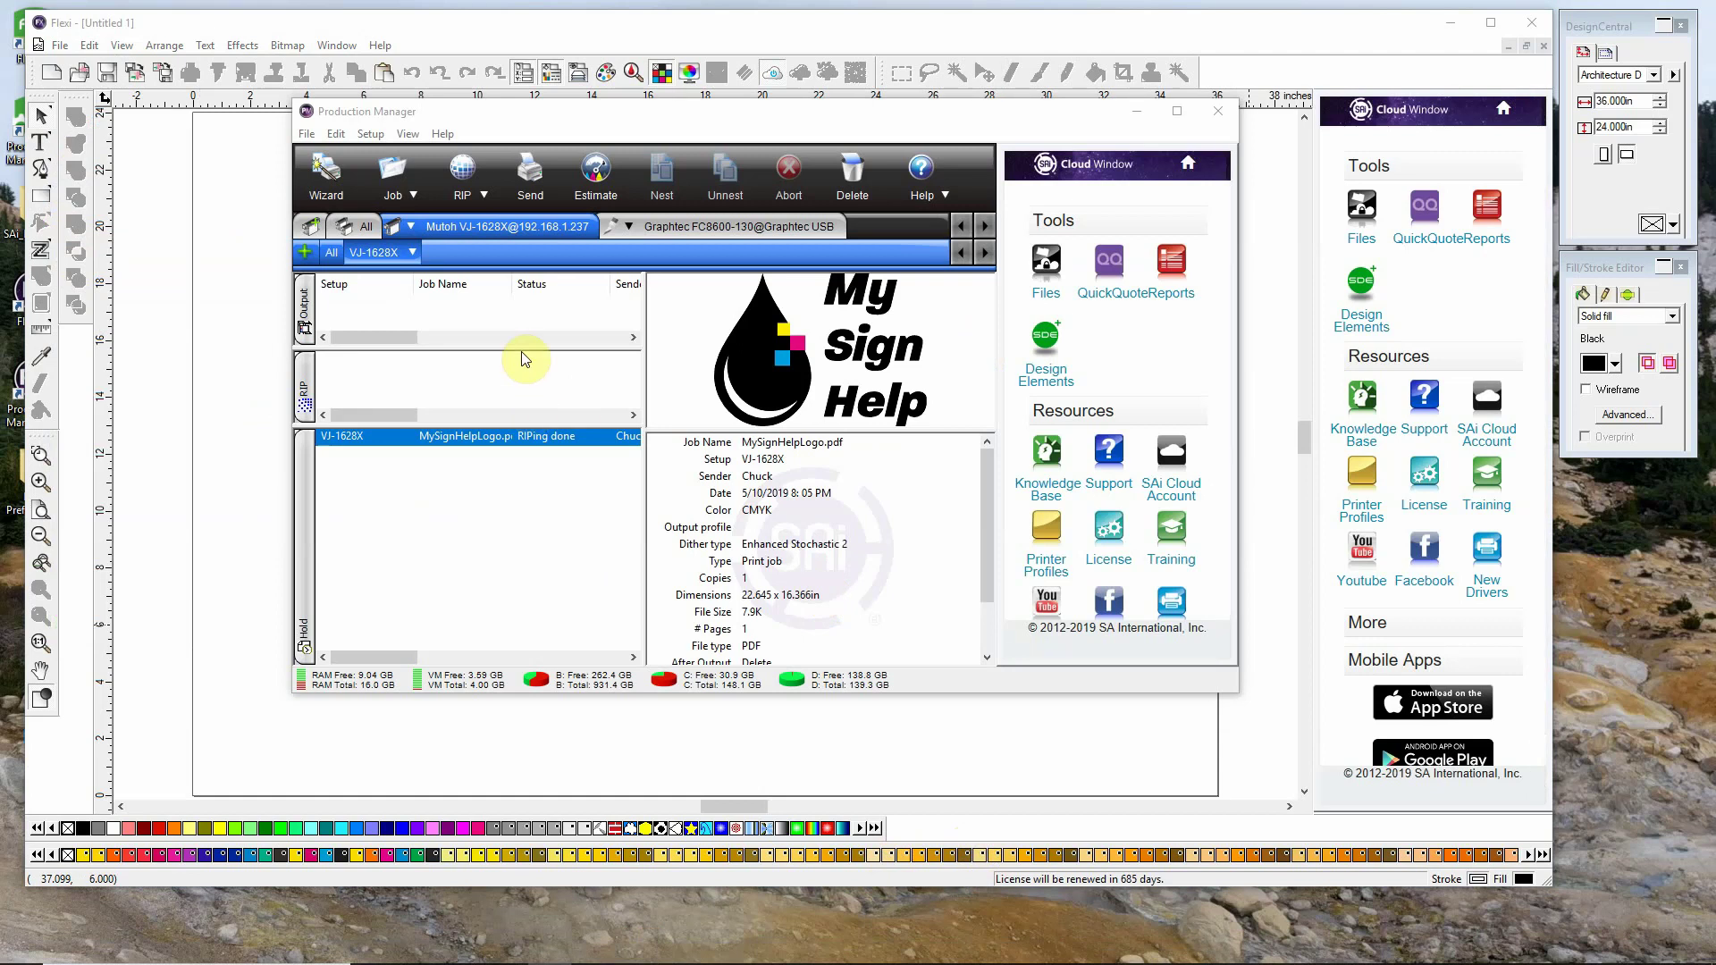
{"action": "left_click", "coordinate": [1136, 111]}
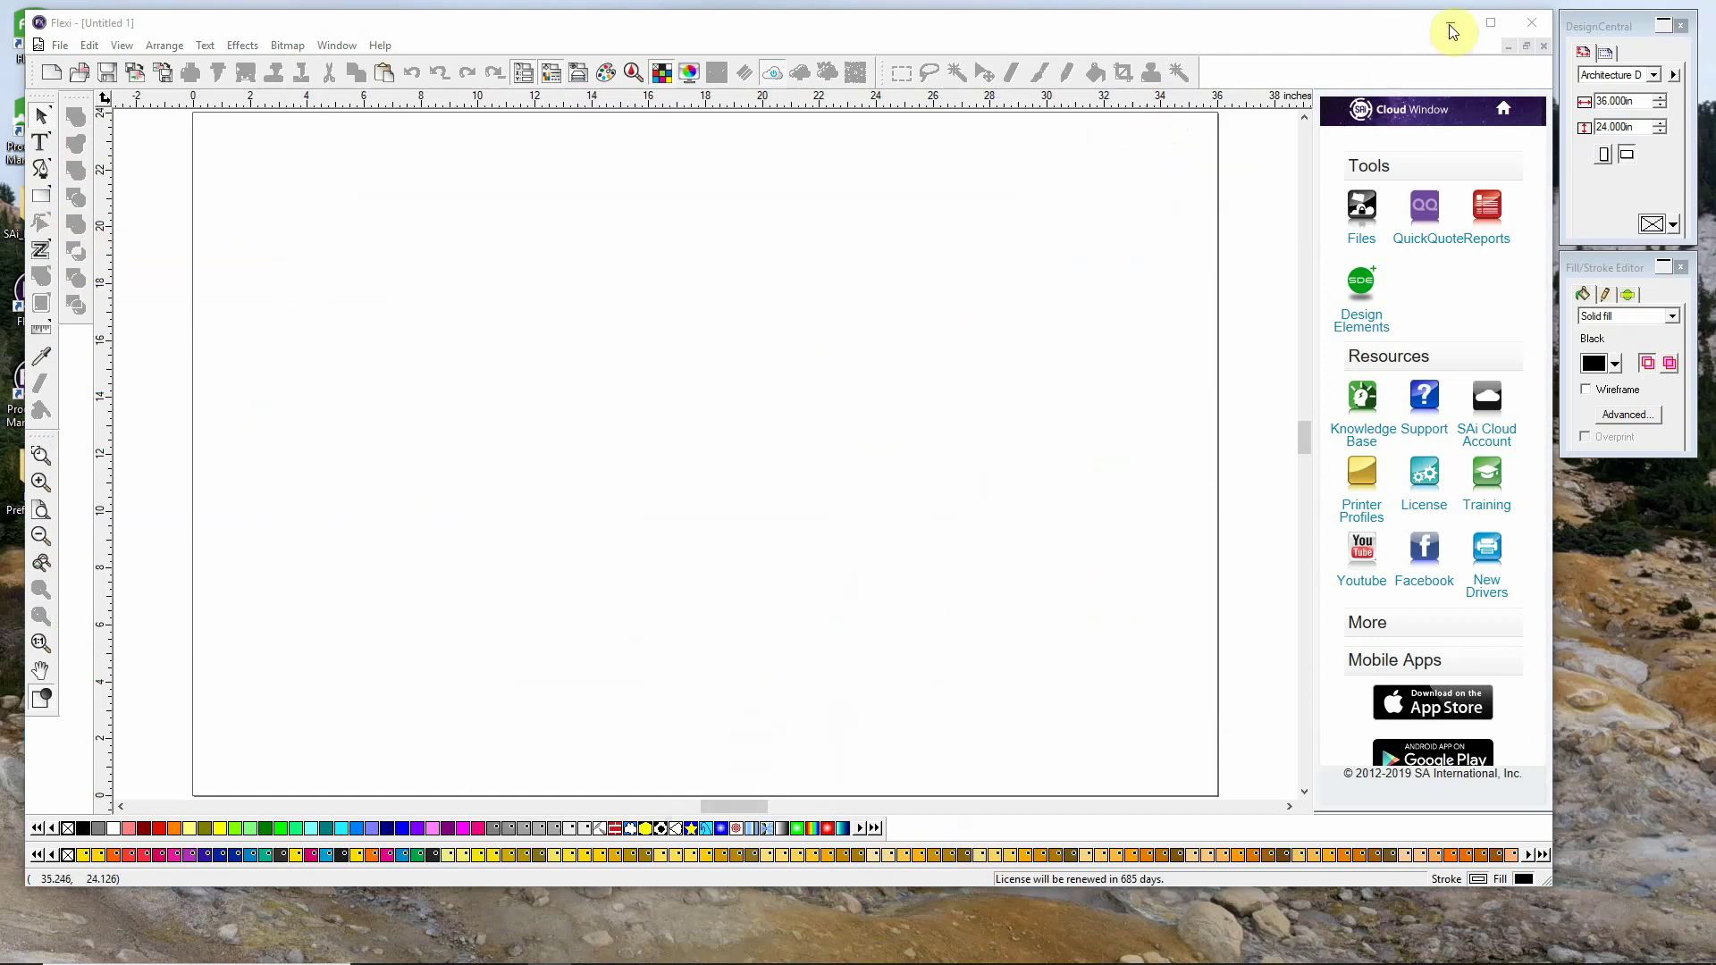
{"action": "left_click", "coordinate": [1449, 22]}
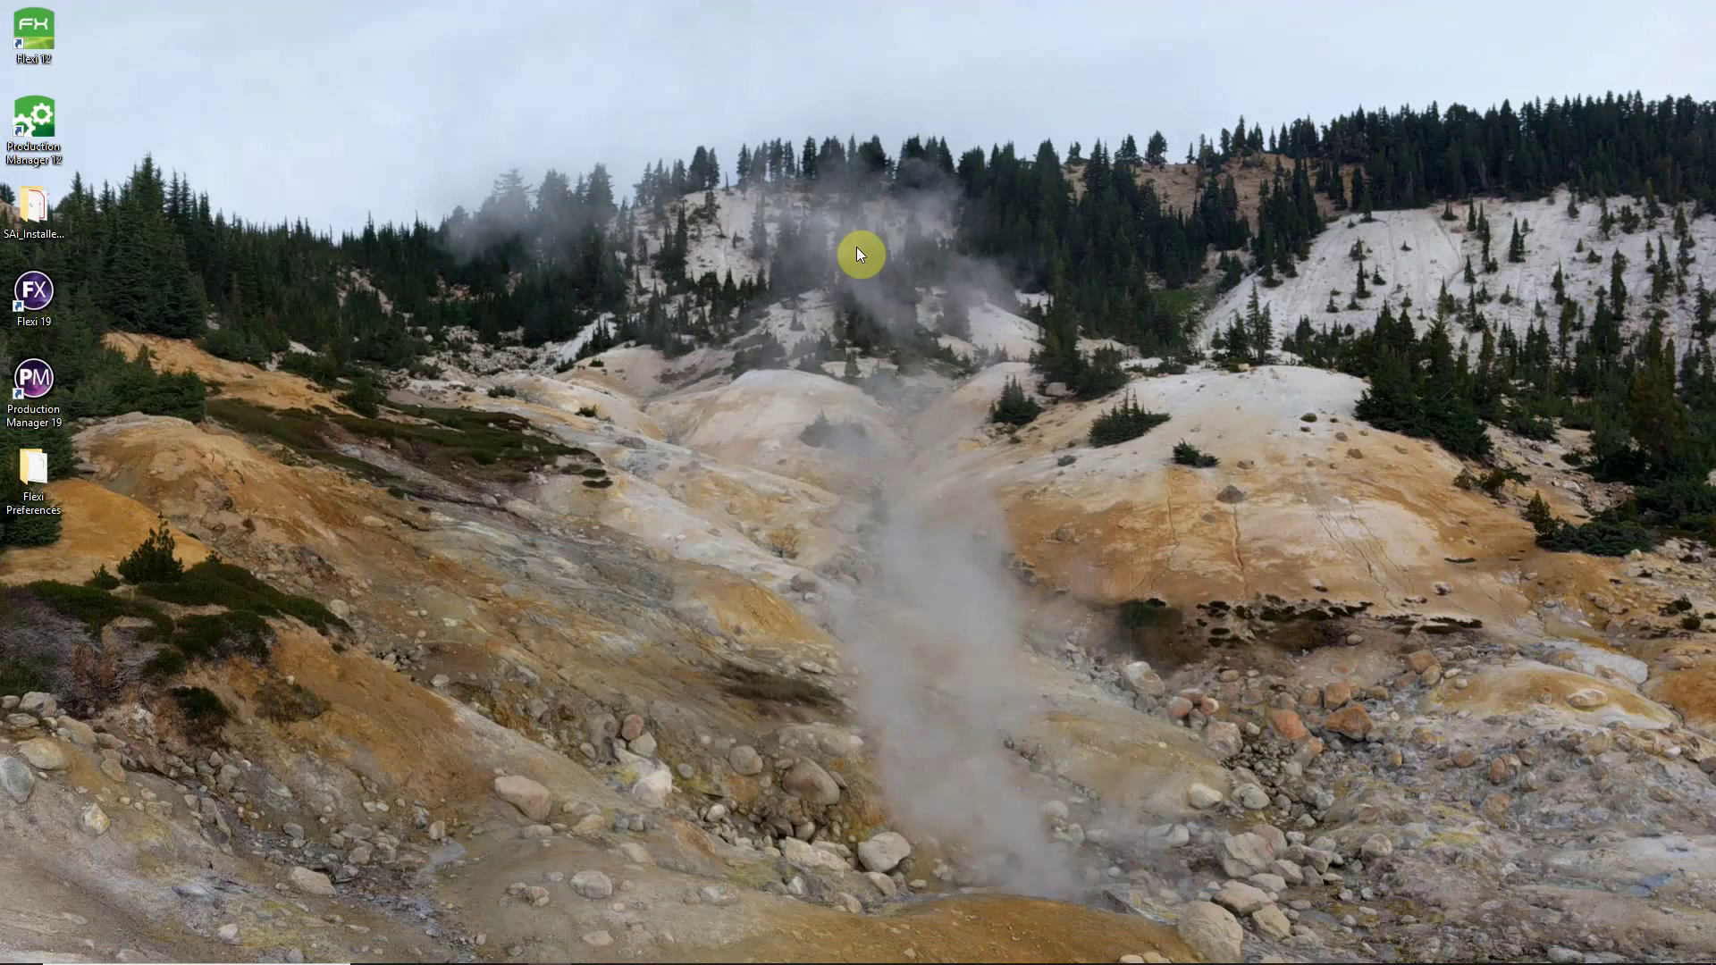
From Flexi 19's file location, open SAi Production Suite Cloud\ICCProfile\Mutoh VJ-1628X.
{"action": "right_click", "coordinate": [45, 296]}
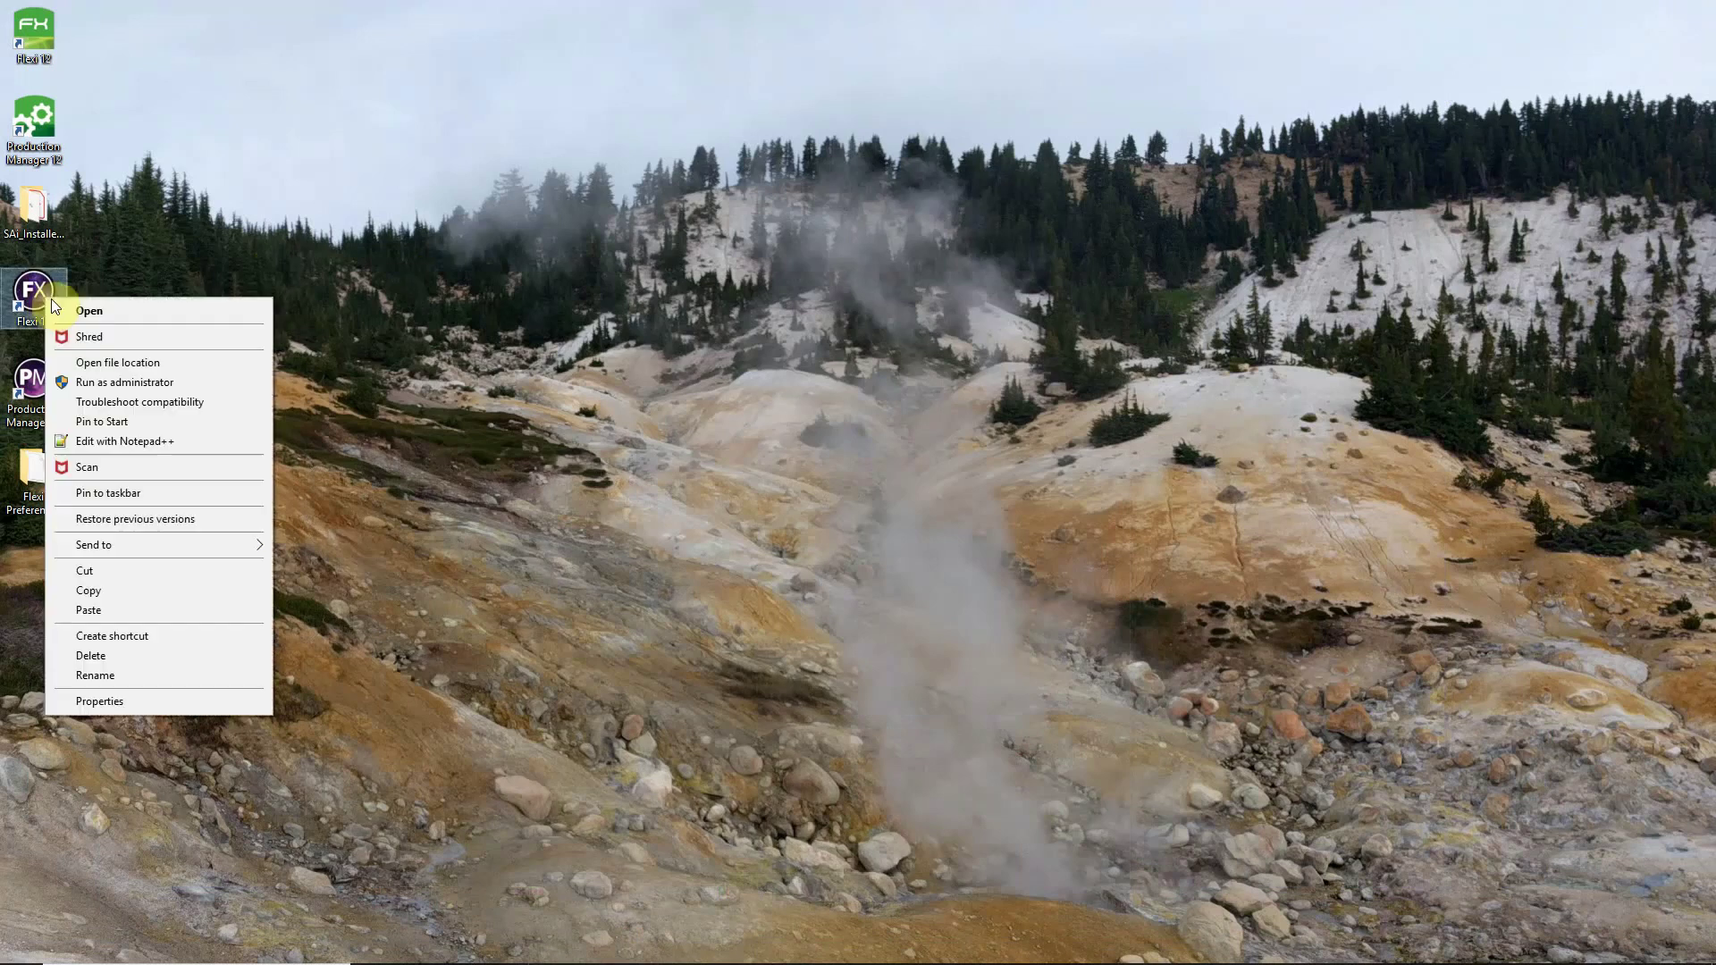
{"action": "left_click", "coordinate": [134, 363]}
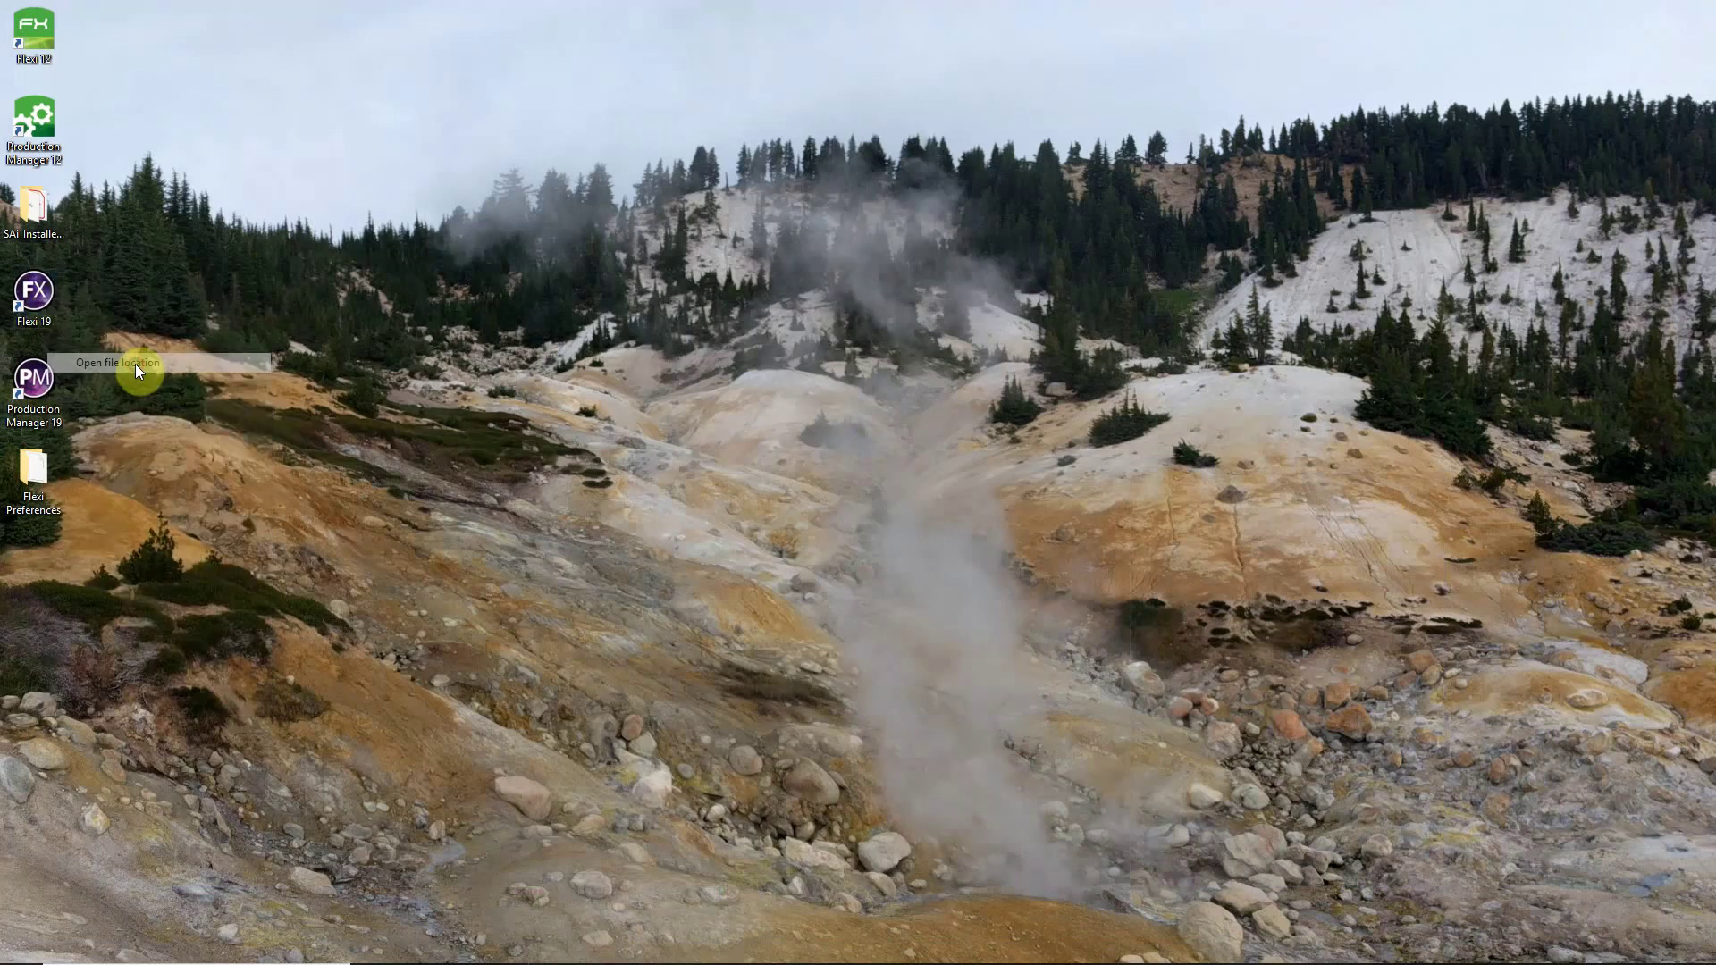
{"action": "scroll", "coordinate": [949, 299], "scroll_direction": "up", "scroll_amount": 3}
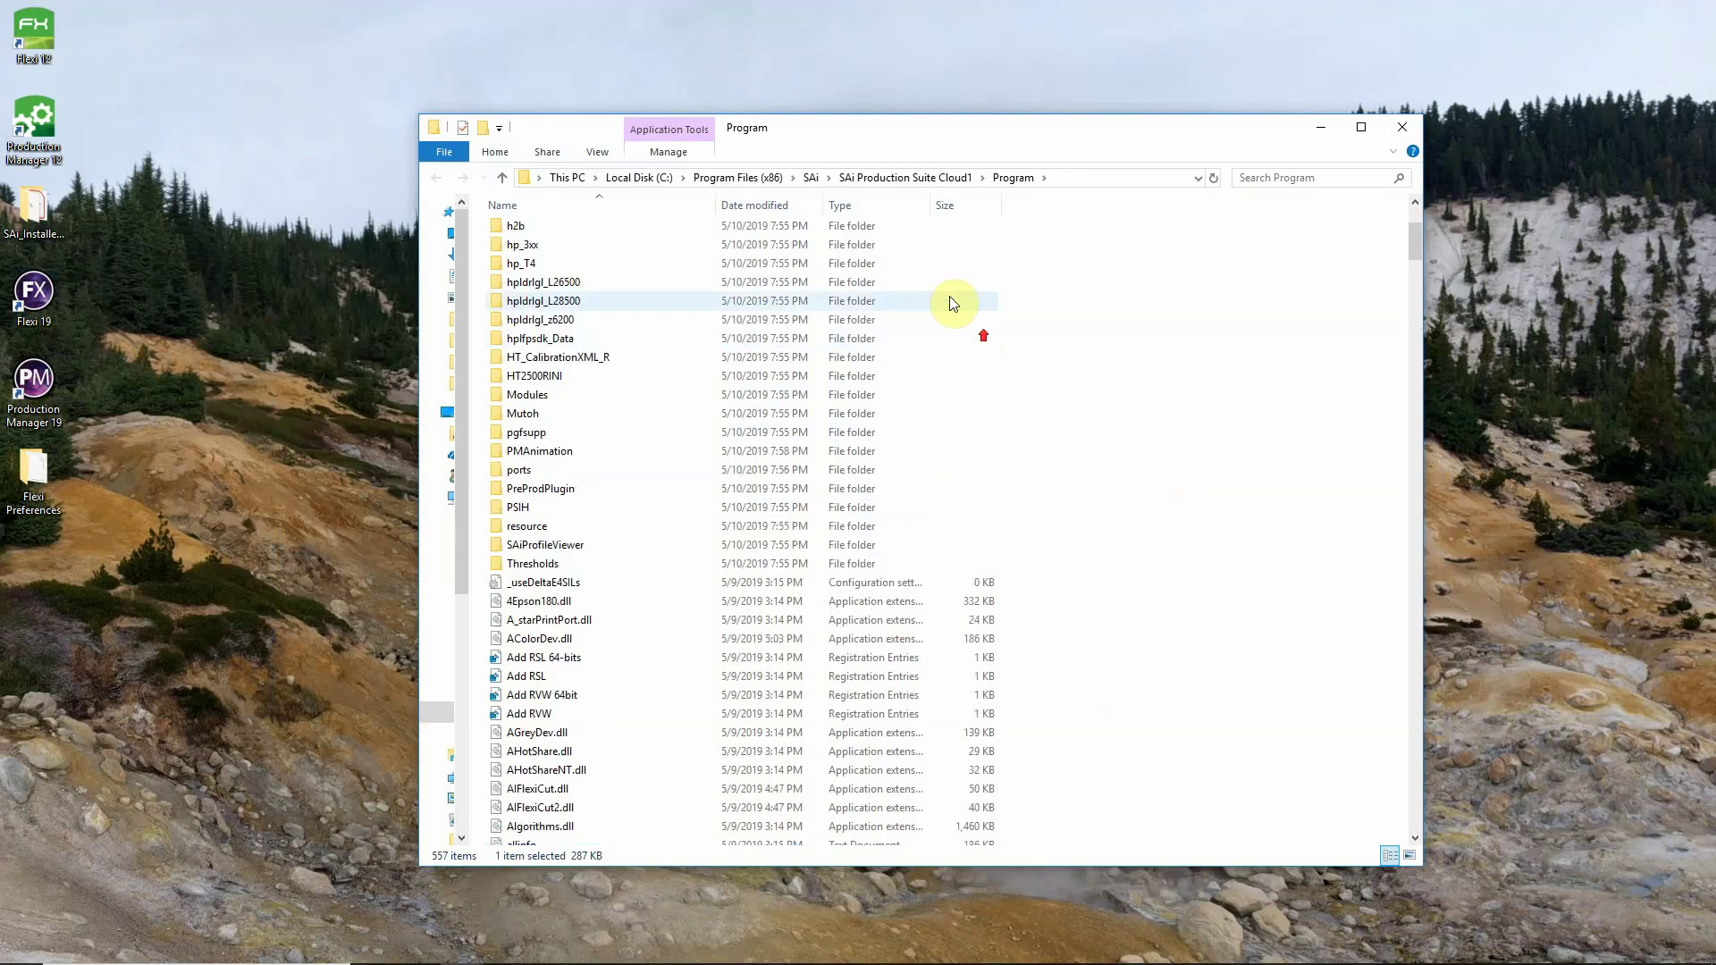
{"action": "left_click", "coordinate": [811, 177]}
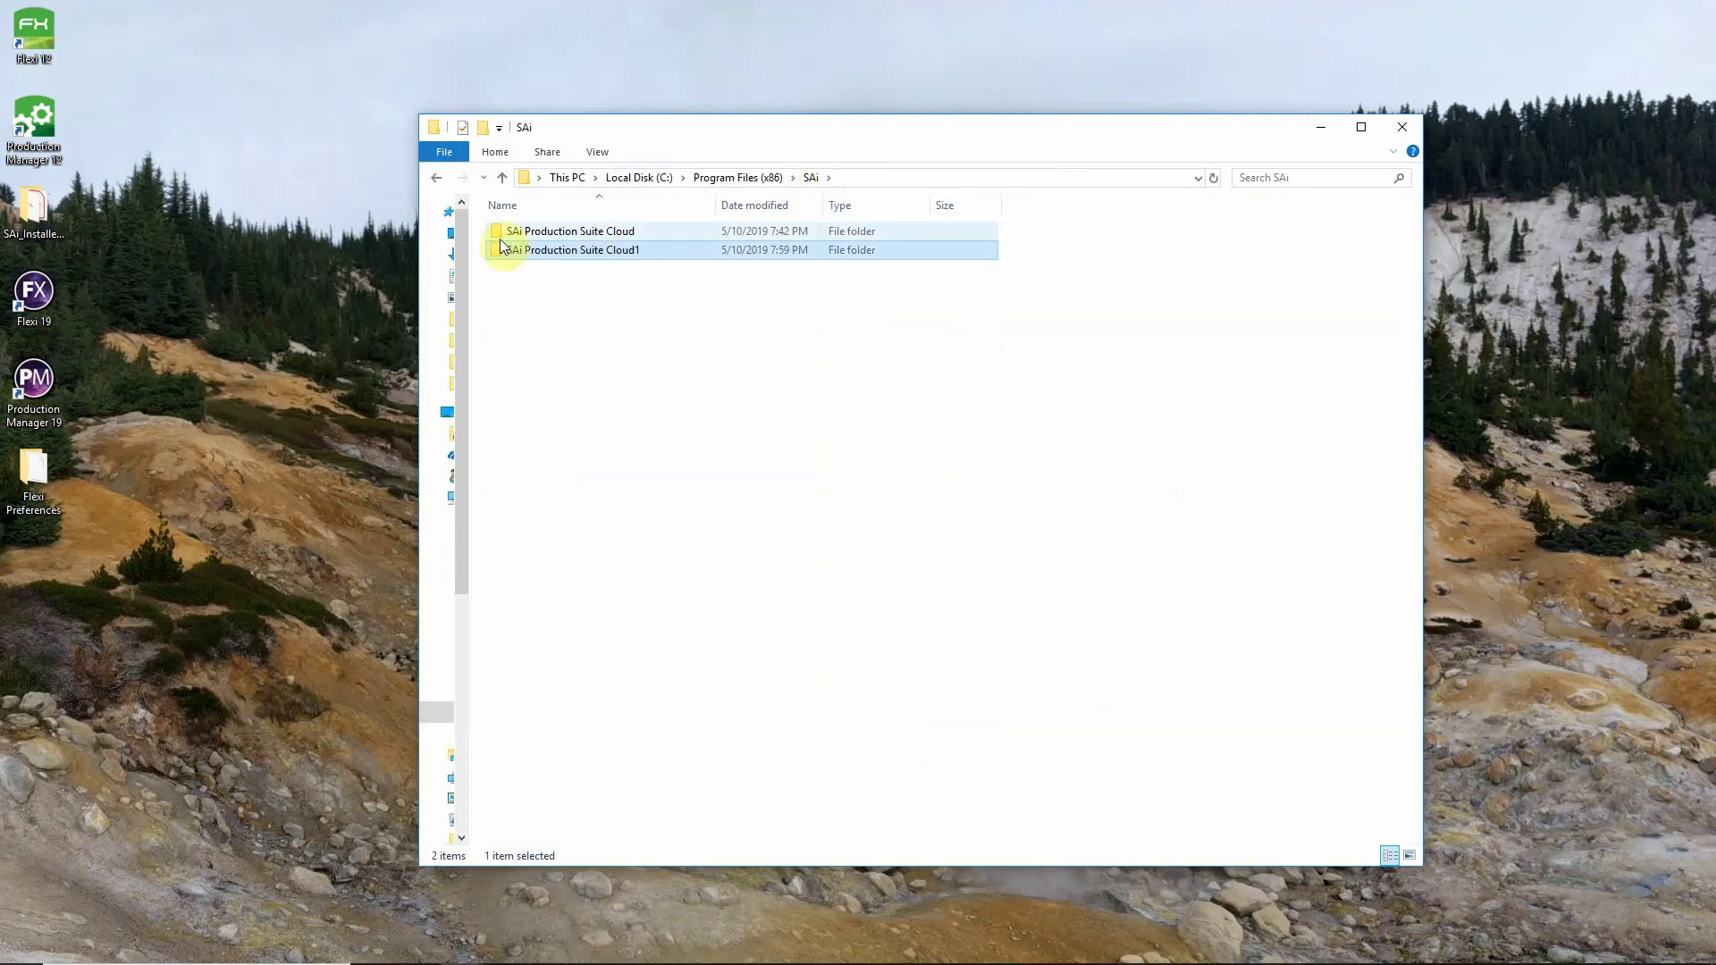
{"action": "mouse_move", "coordinate": [567, 242]}
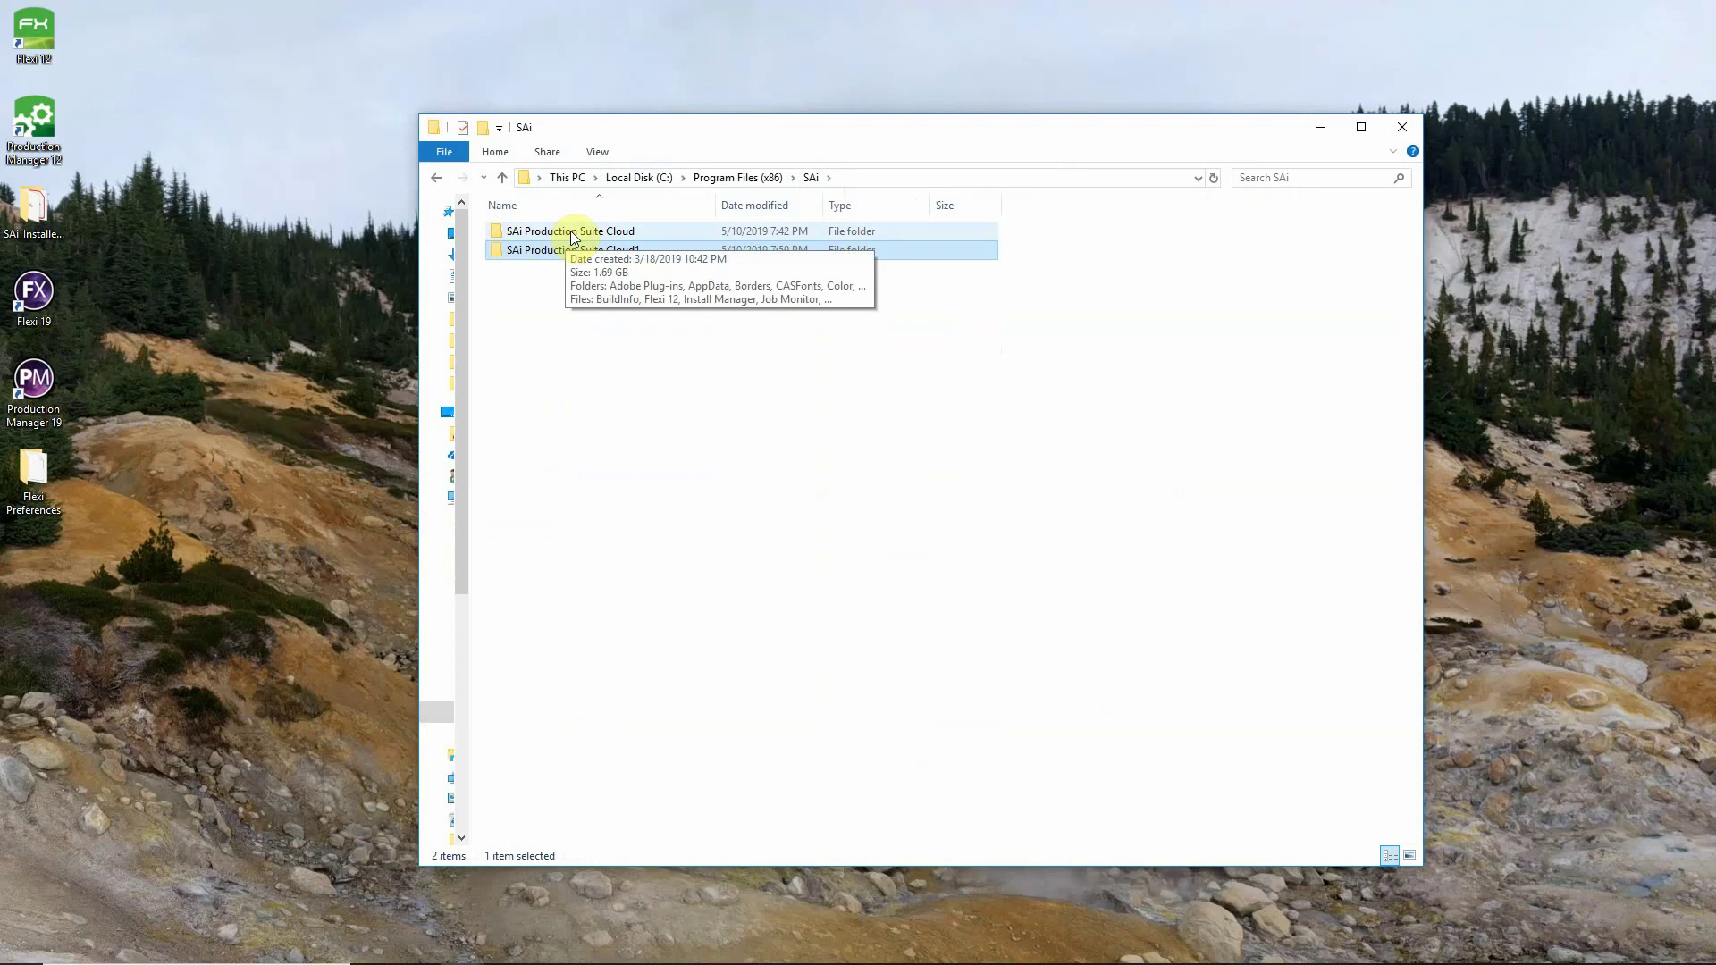
{"action": "double_click", "coordinate": [572, 234]}
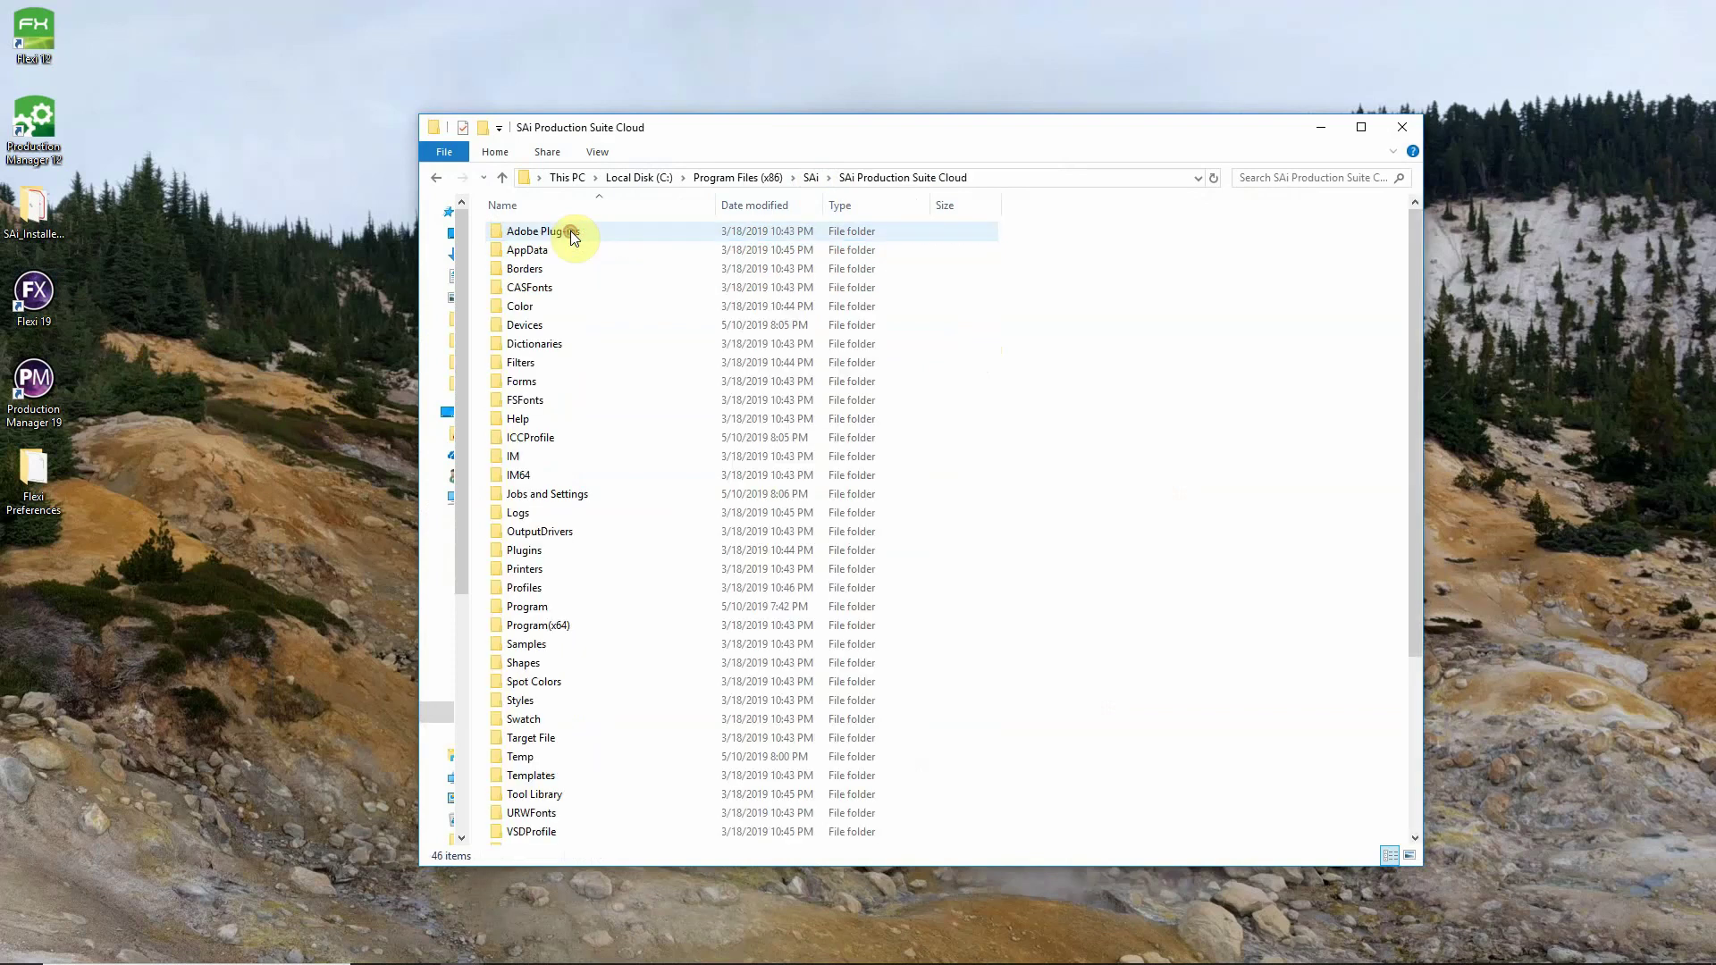
{"action": "double_click", "coordinate": [556, 441]}
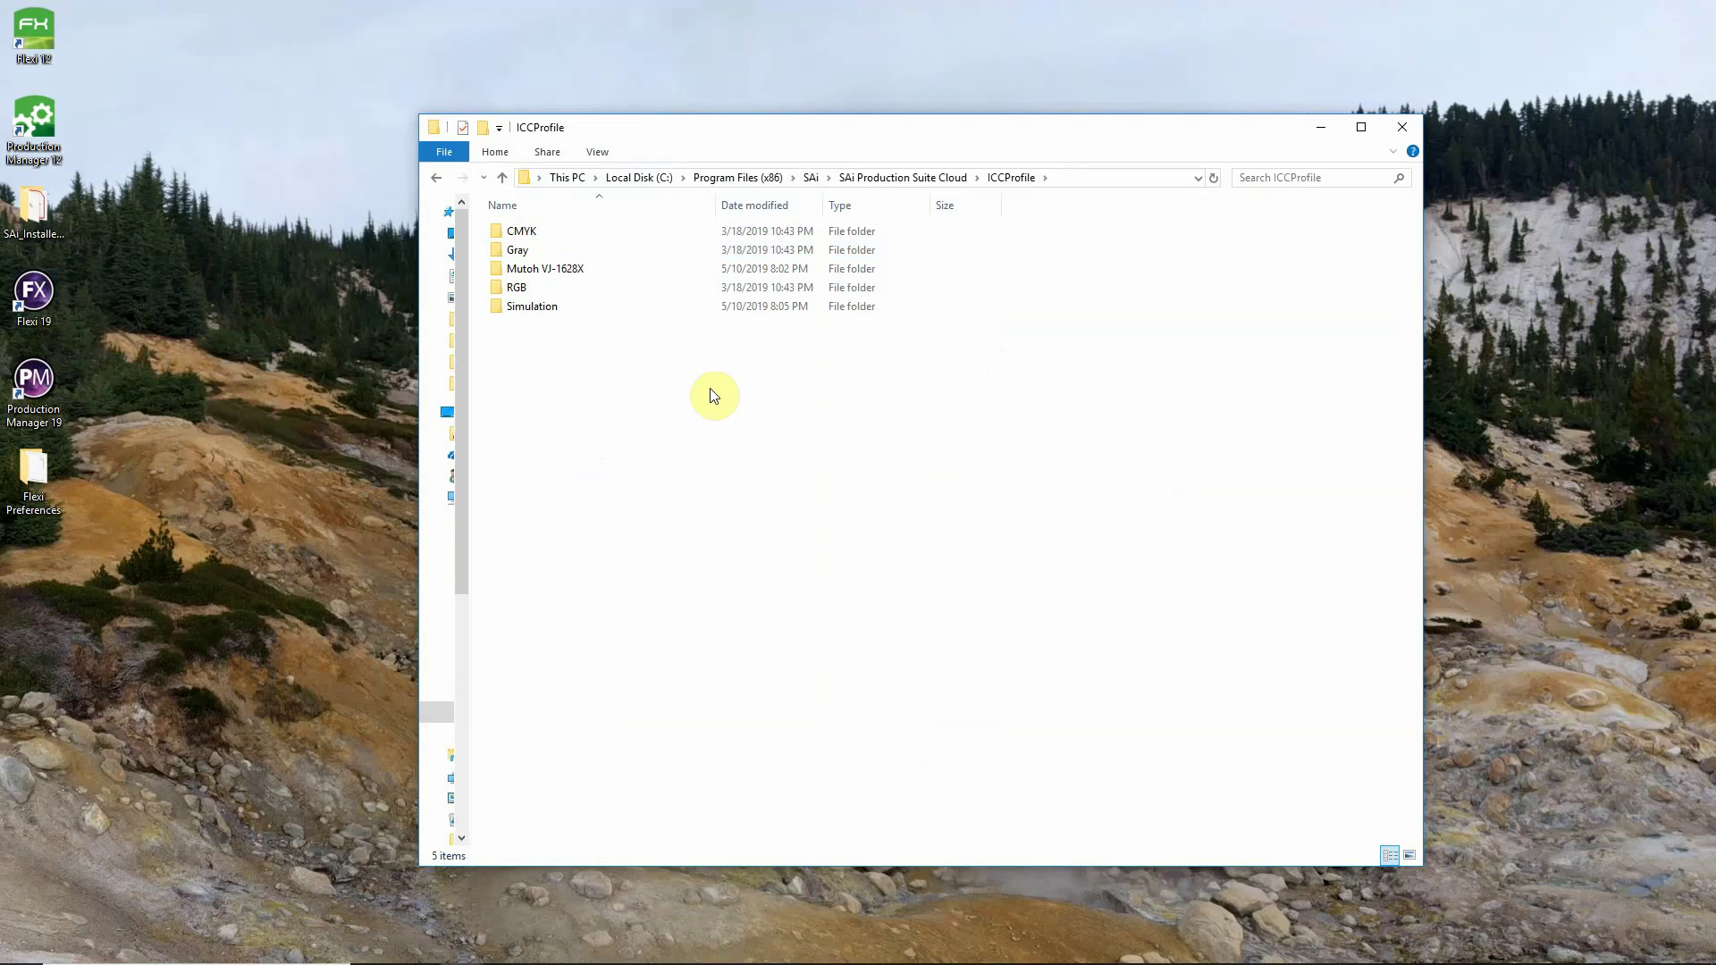
{"action": "left_click", "coordinate": [549, 269]}
{"action": "double_click", "coordinate": [550, 269]}
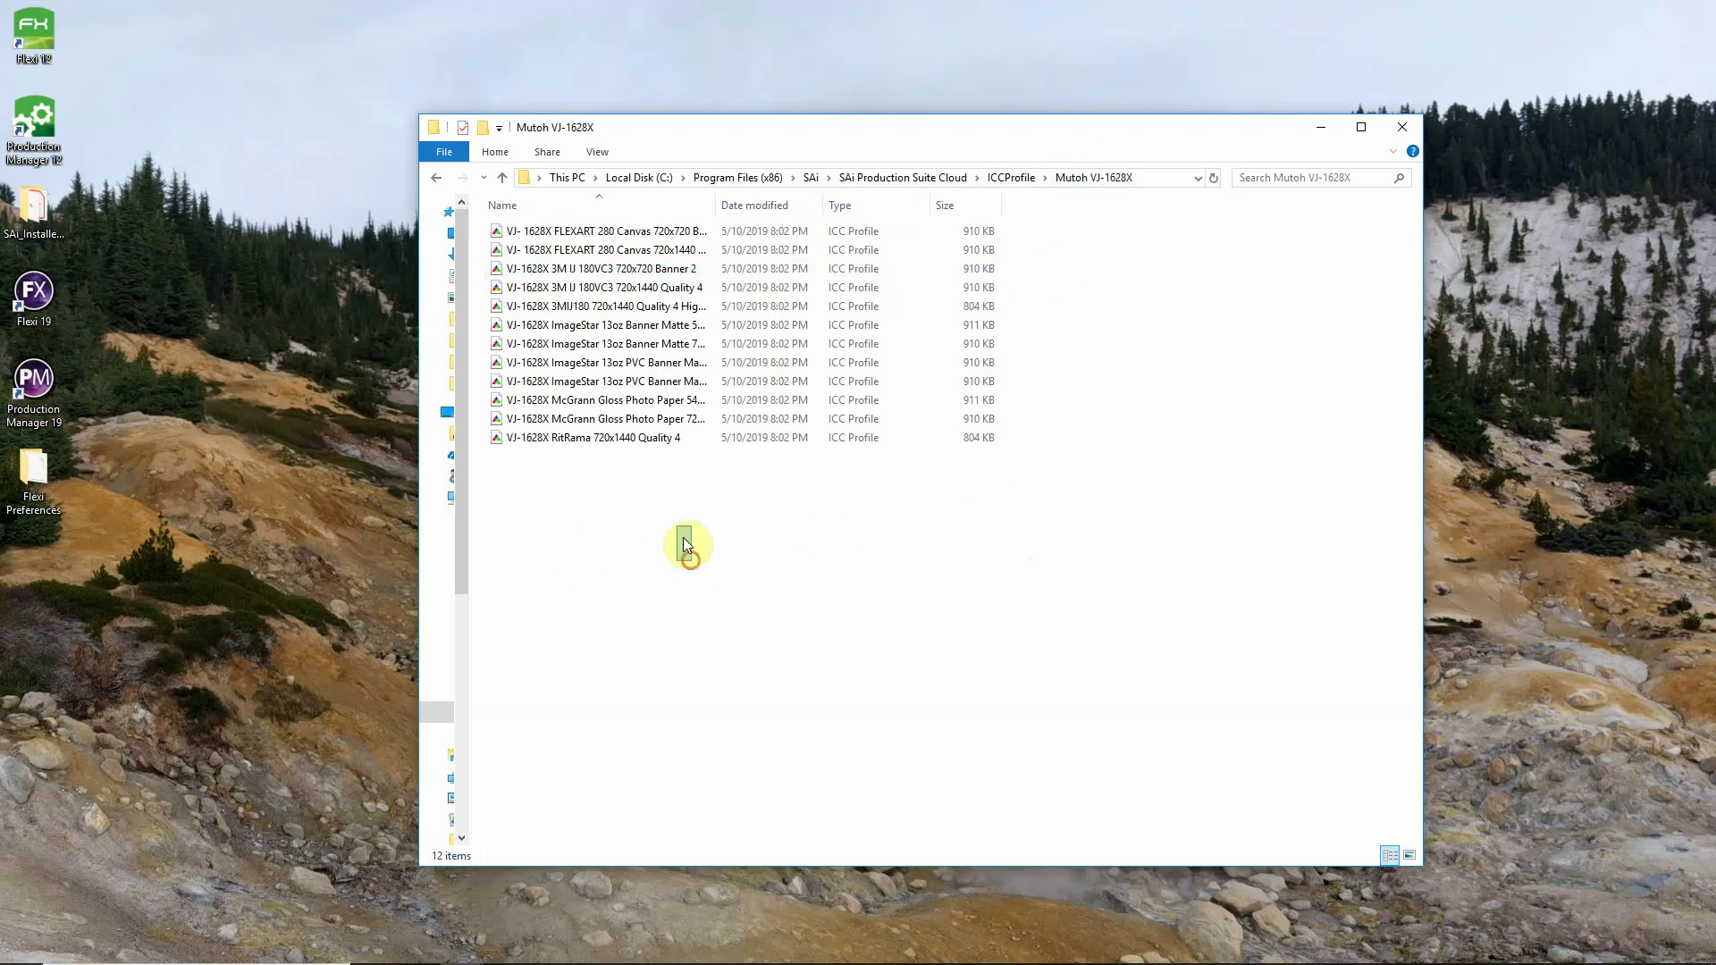
Select and copy all 12 Mutoh VJ-1628X ICC profiles.
{"action": "left_click_drag", "start_coordinate": [691, 561], "coordinate": [527, 231]}
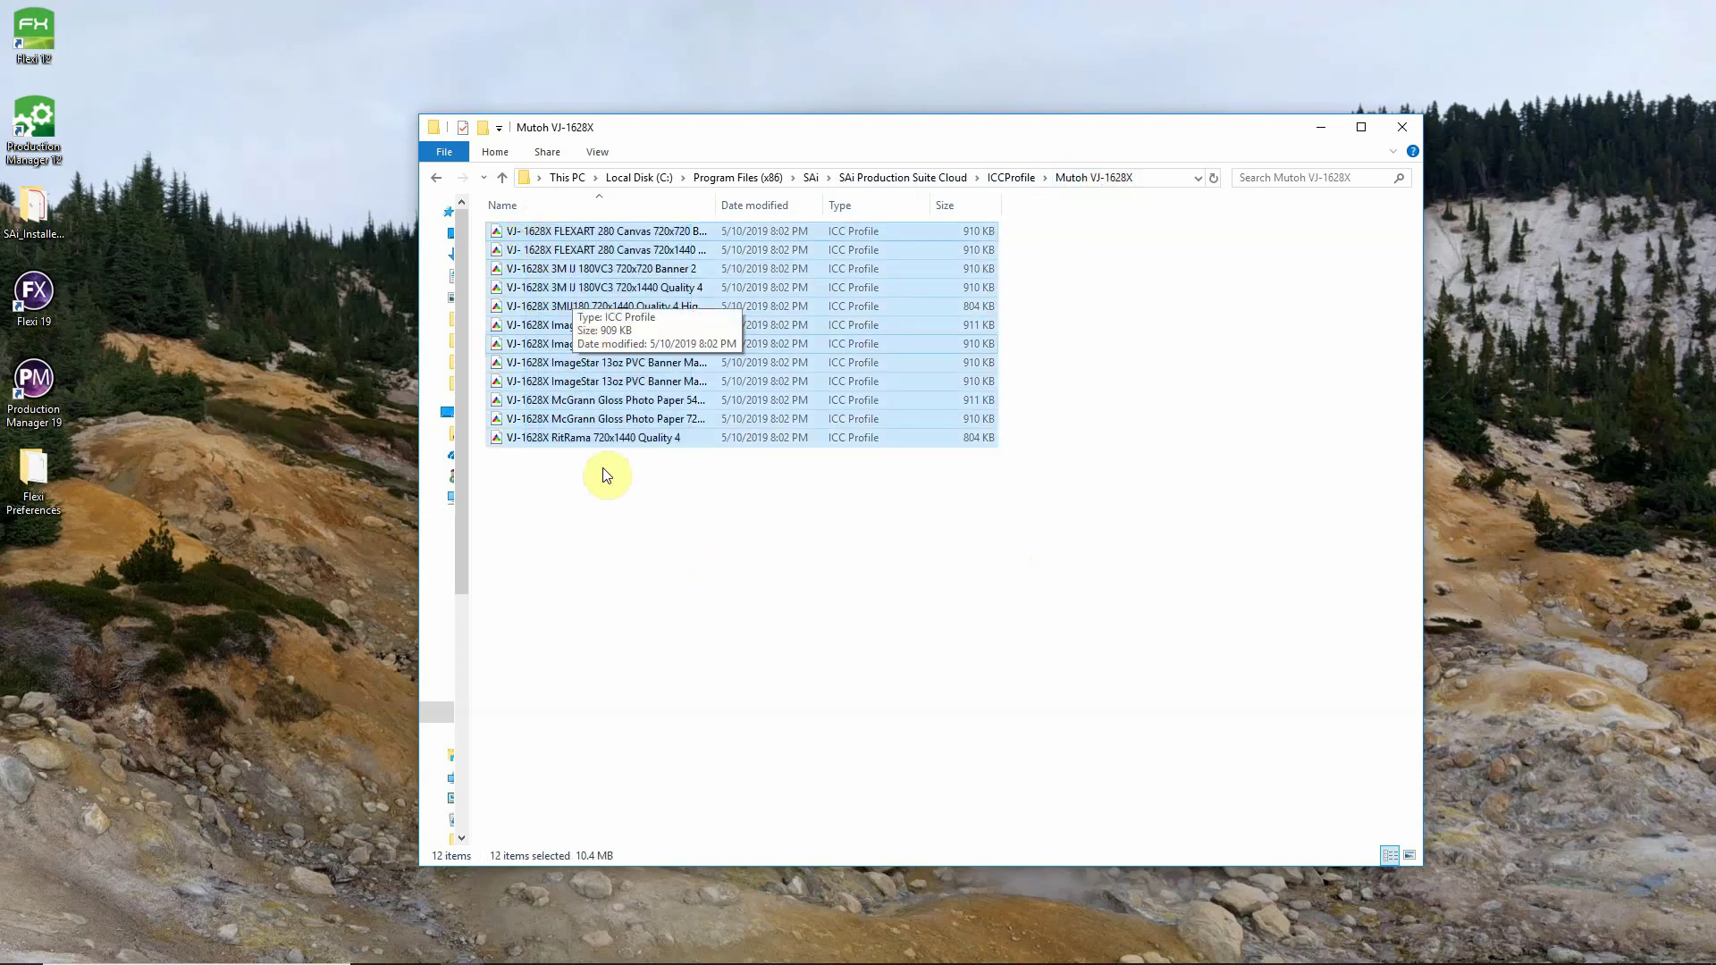
{"action": "left_click", "coordinate": [587, 437]}
{"action": "left_click_drag", "start_coordinate": [630, 509], "coordinate": [528, 222]}
{"action": "right_click", "coordinate": [567, 271]}
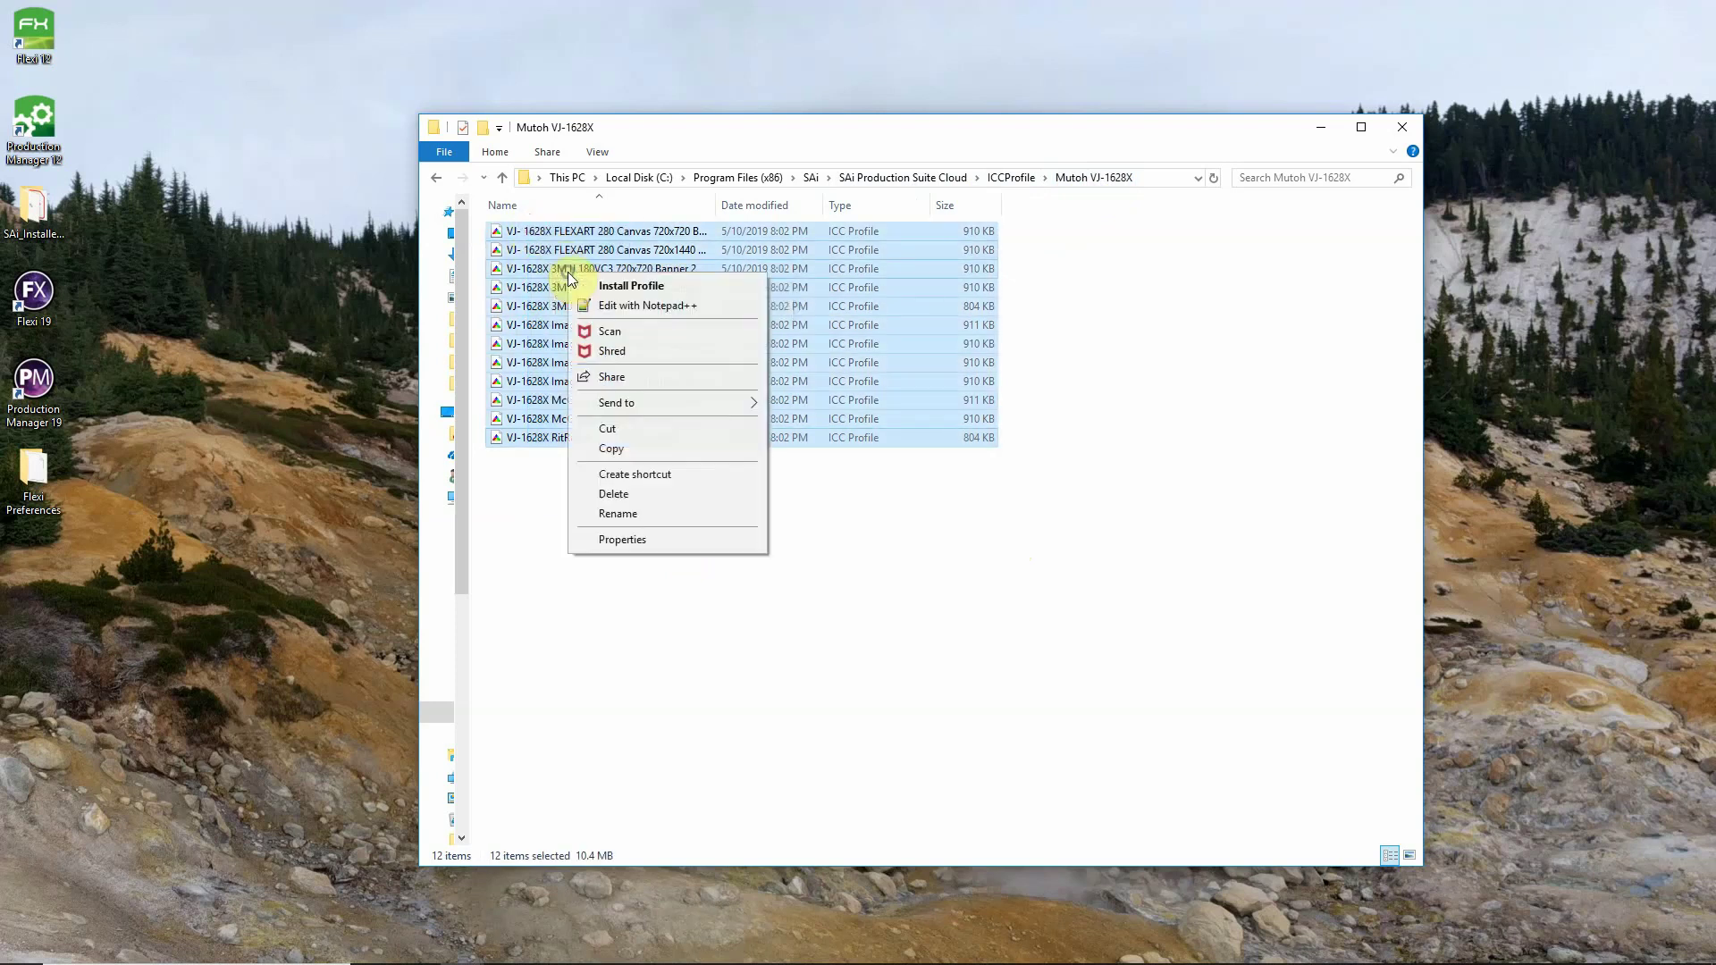
{"action": "left_click", "coordinate": [662, 455]}
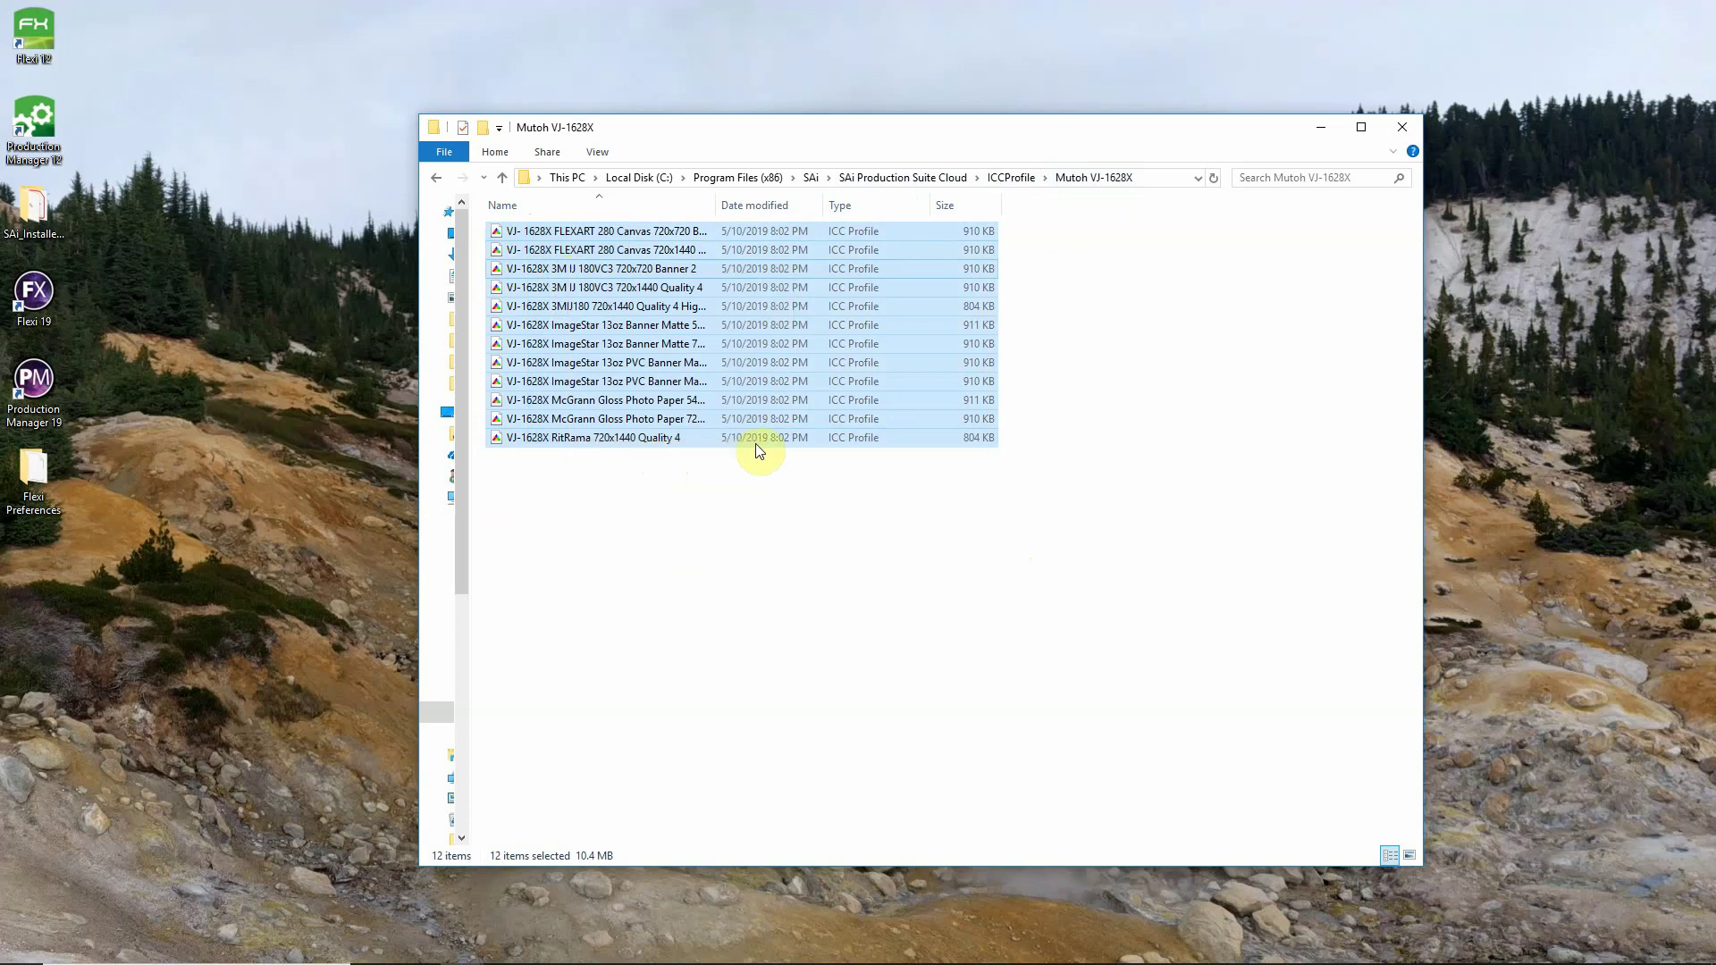
Paste the 12 profiles into SAi Production Suite Cloud1\ICCProfile\Mutoh VJ-1628X.
{"action": "left_click", "coordinate": [811, 177]}
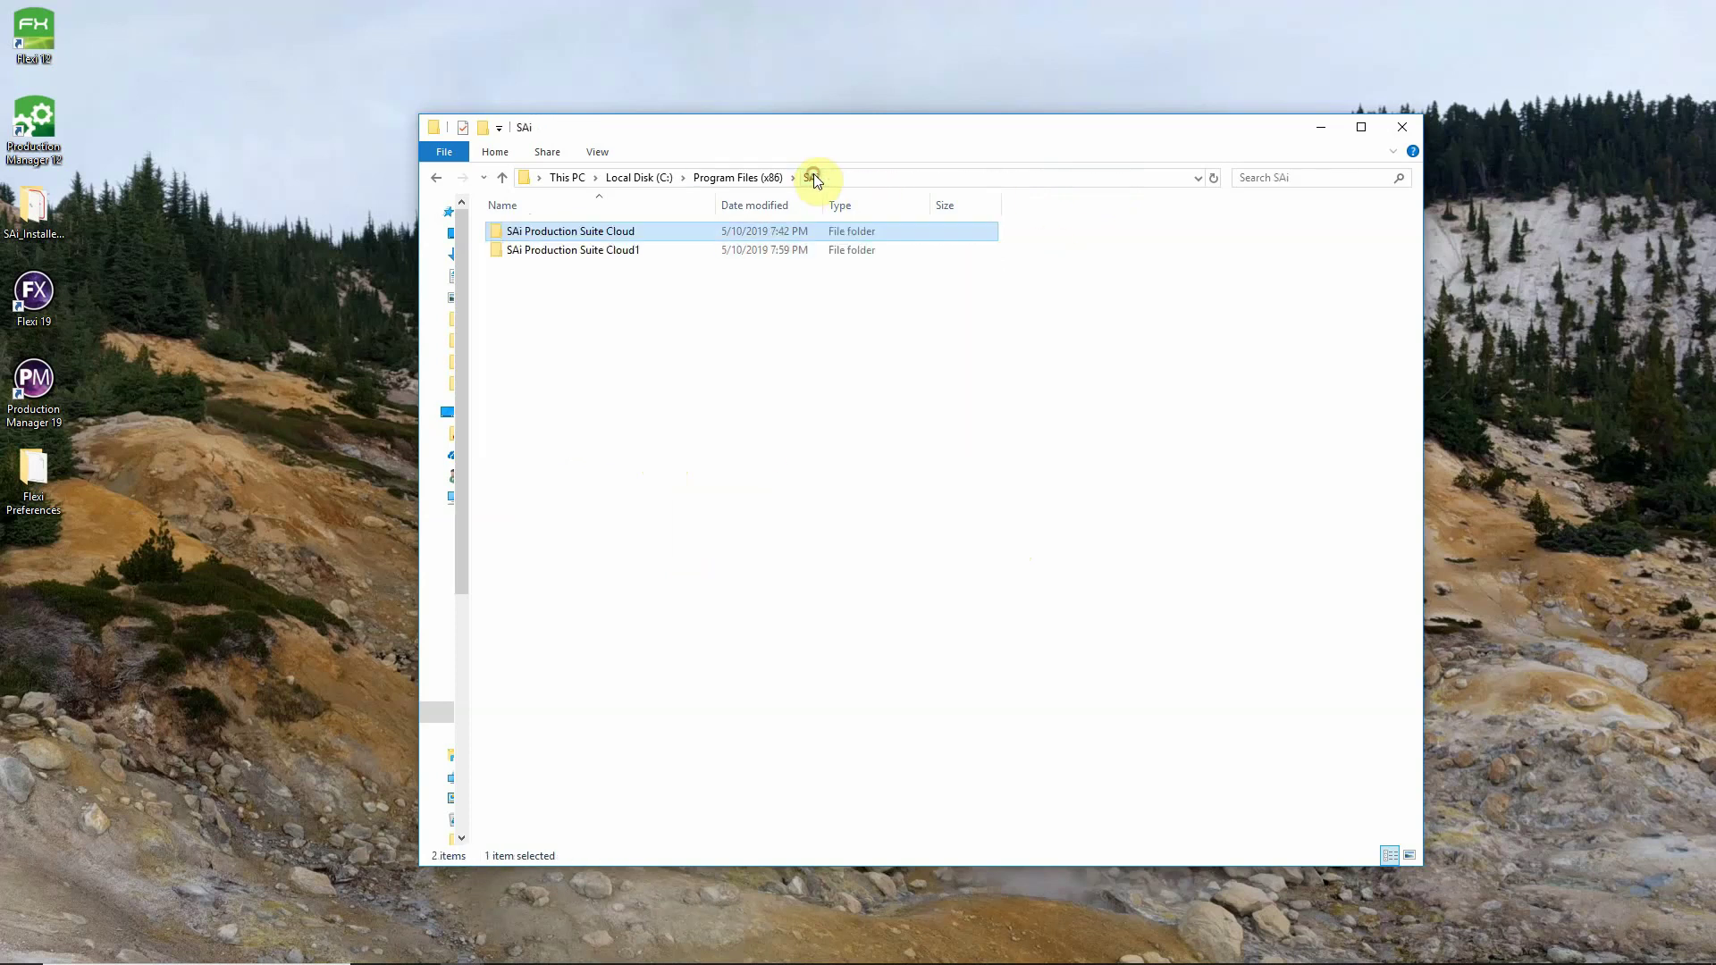
{"action": "left_click", "coordinate": [628, 256]}
{"action": "double_click", "coordinate": [628, 255]}
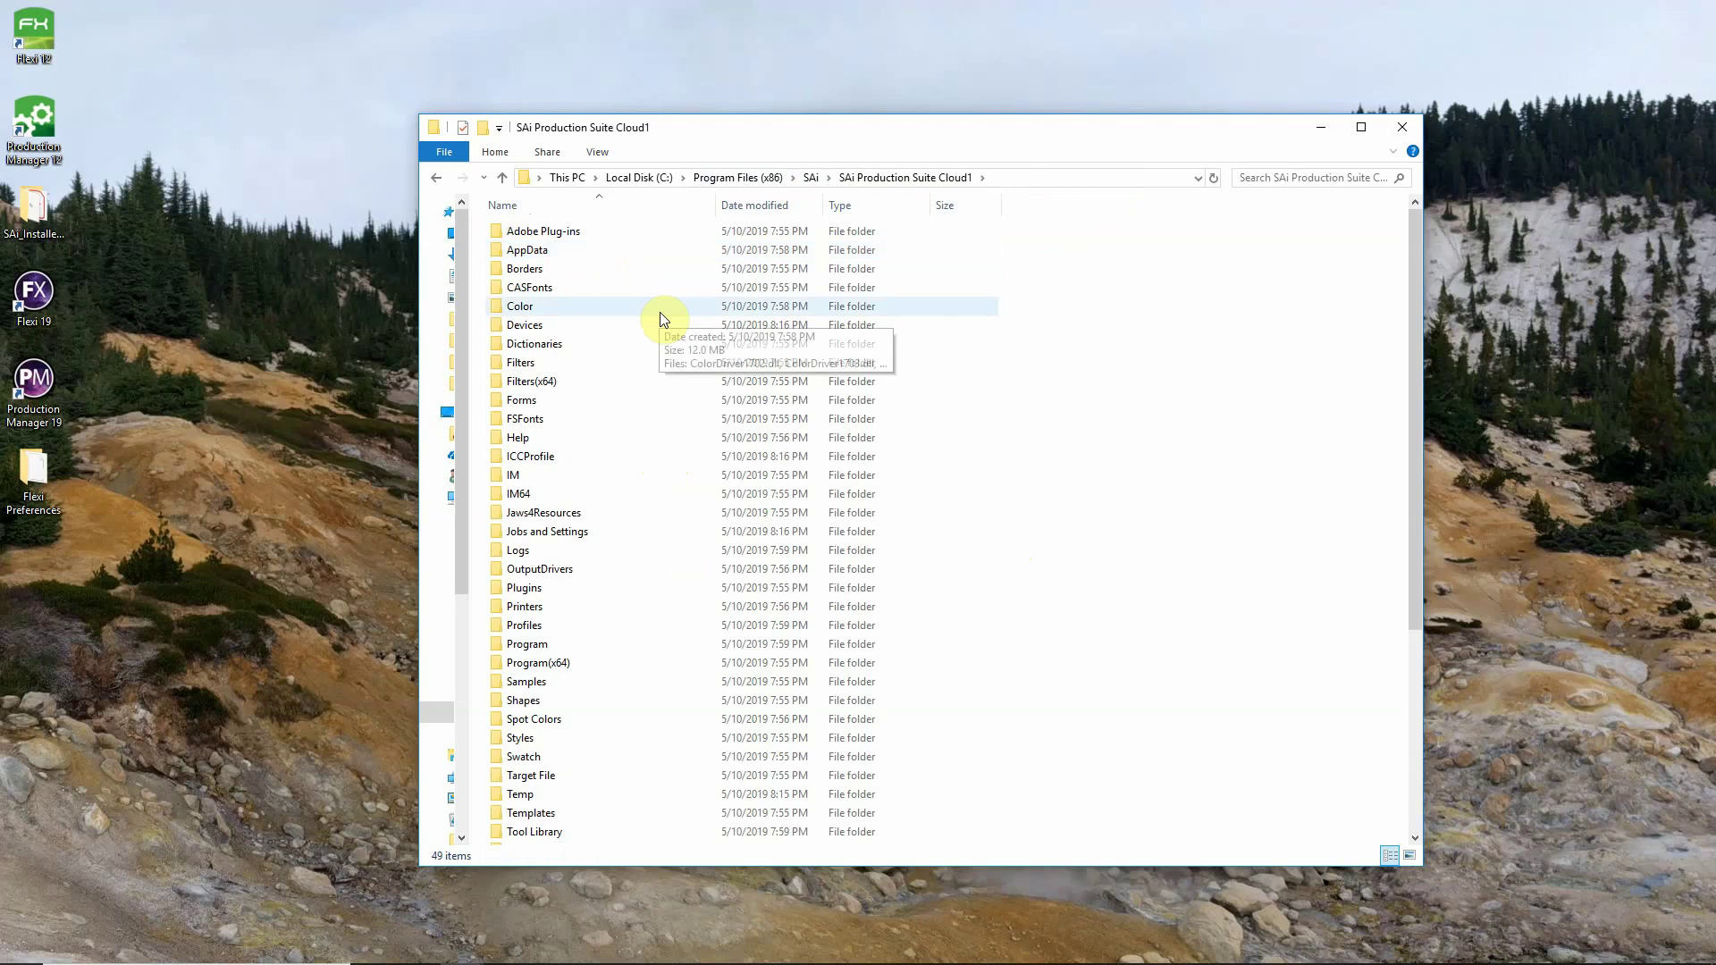
{"action": "double_click", "coordinate": [565, 454]}
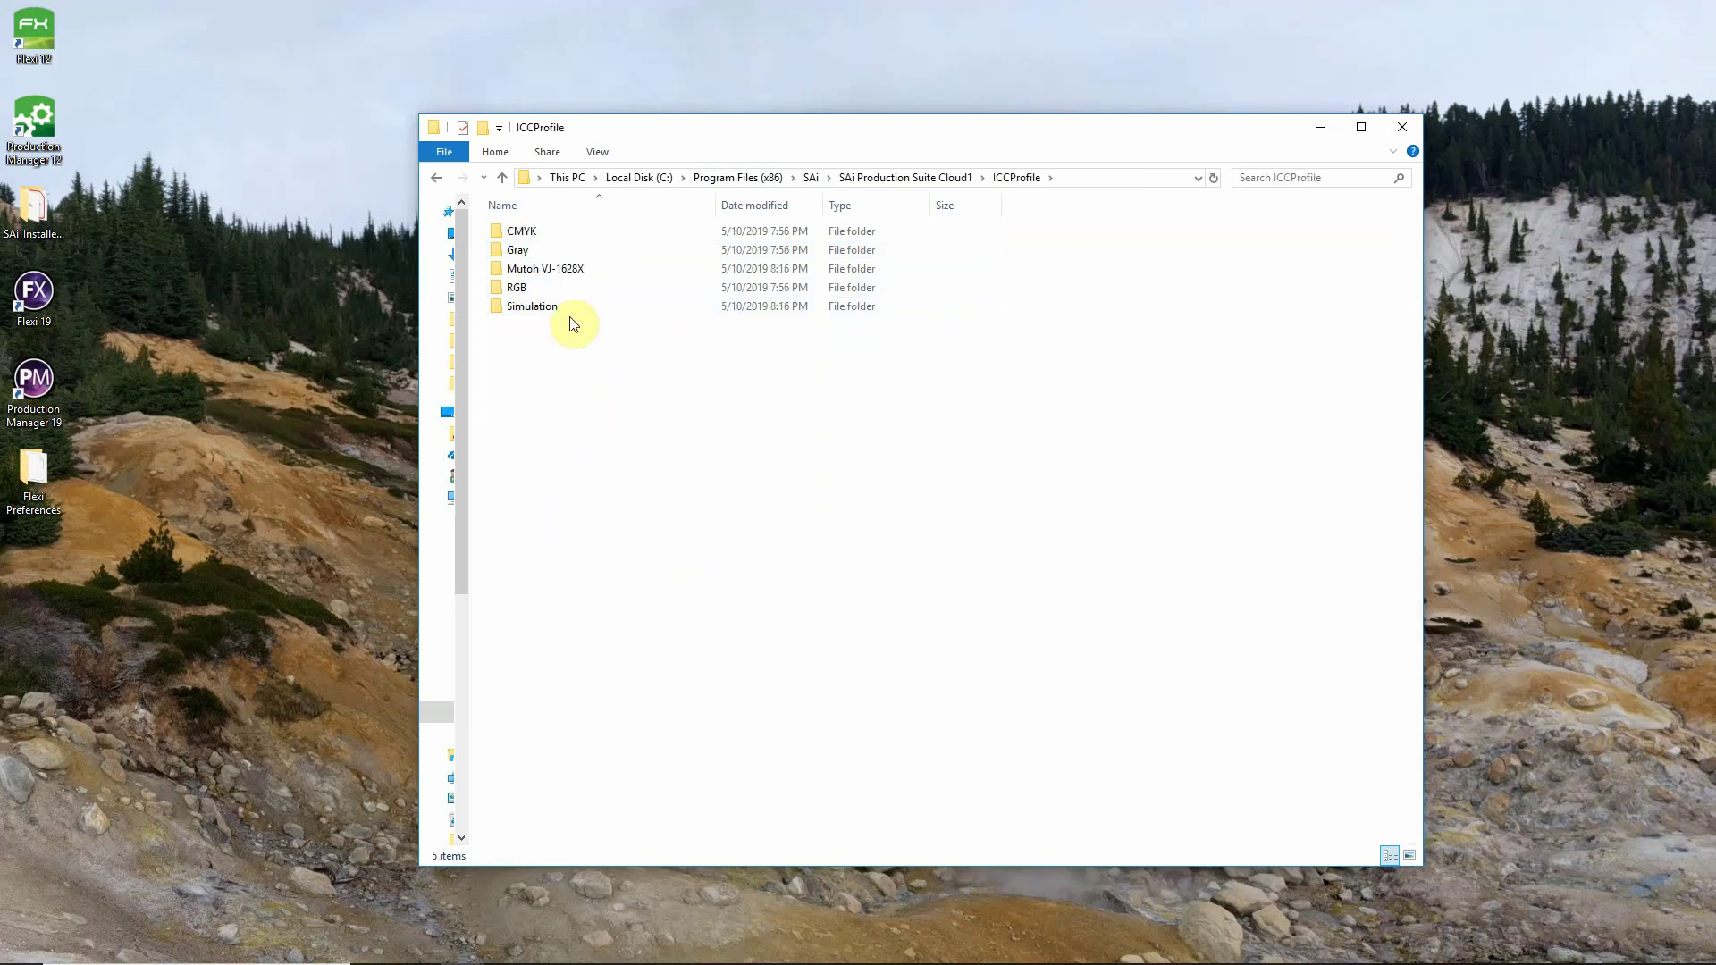
{"action": "left_click", "coordinate": [551, 273]}
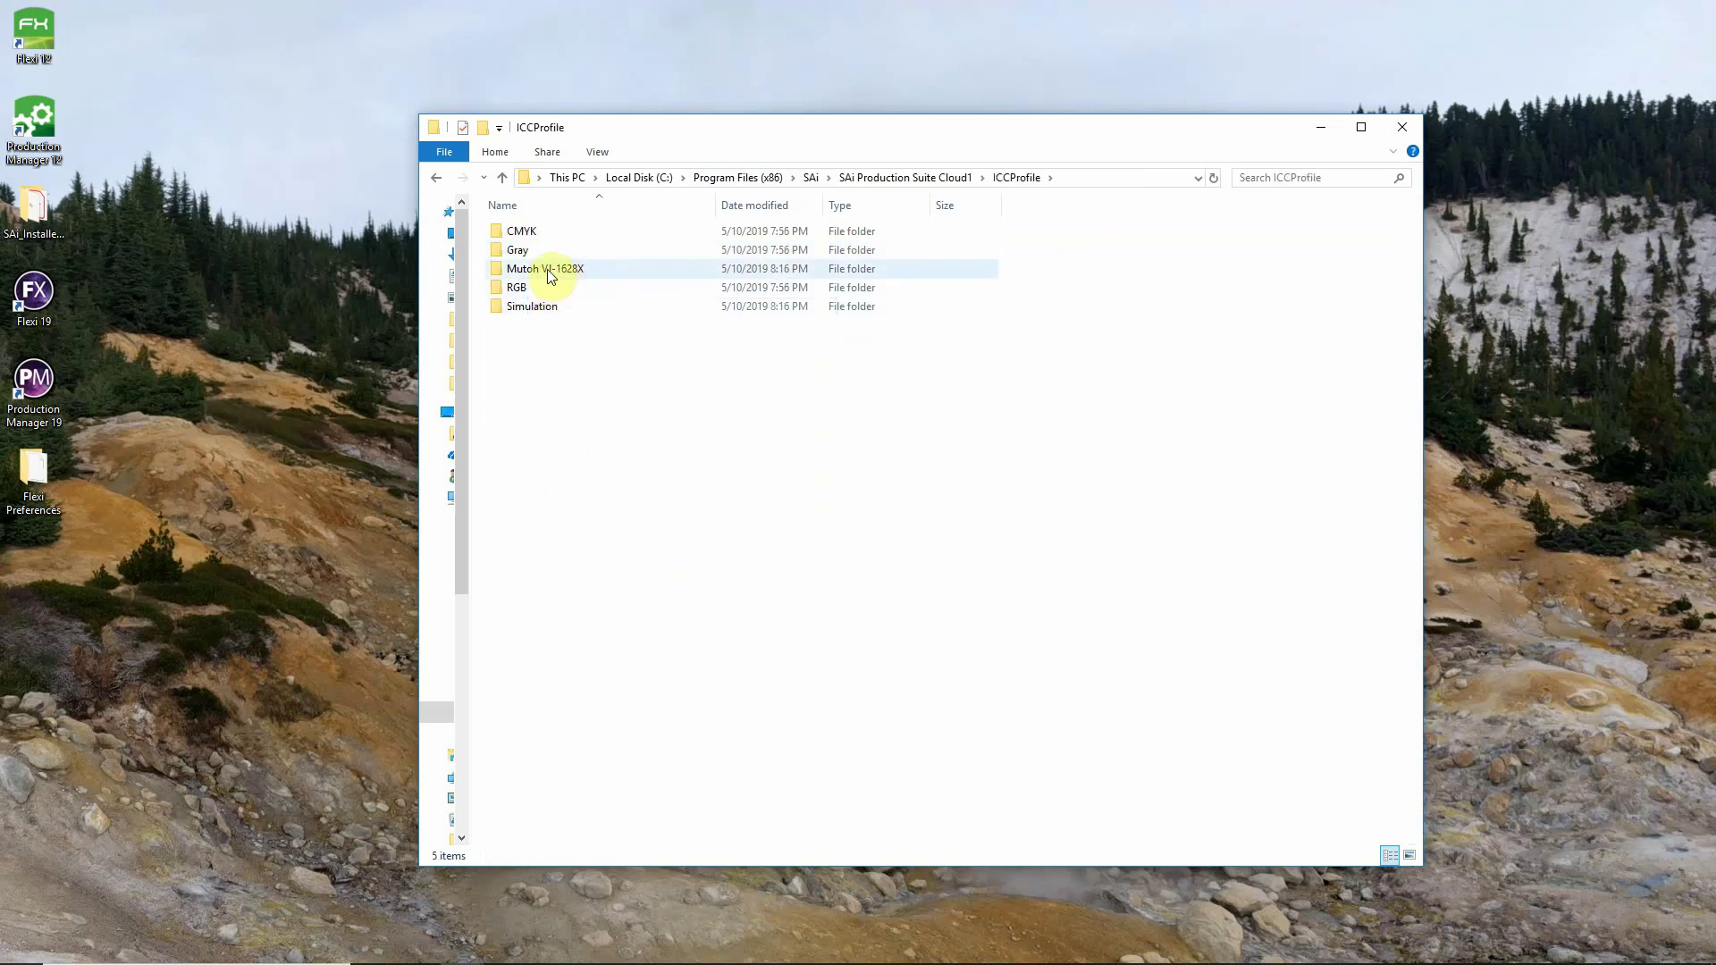
{"action": "double_click", "coordinate": [566, 273]}
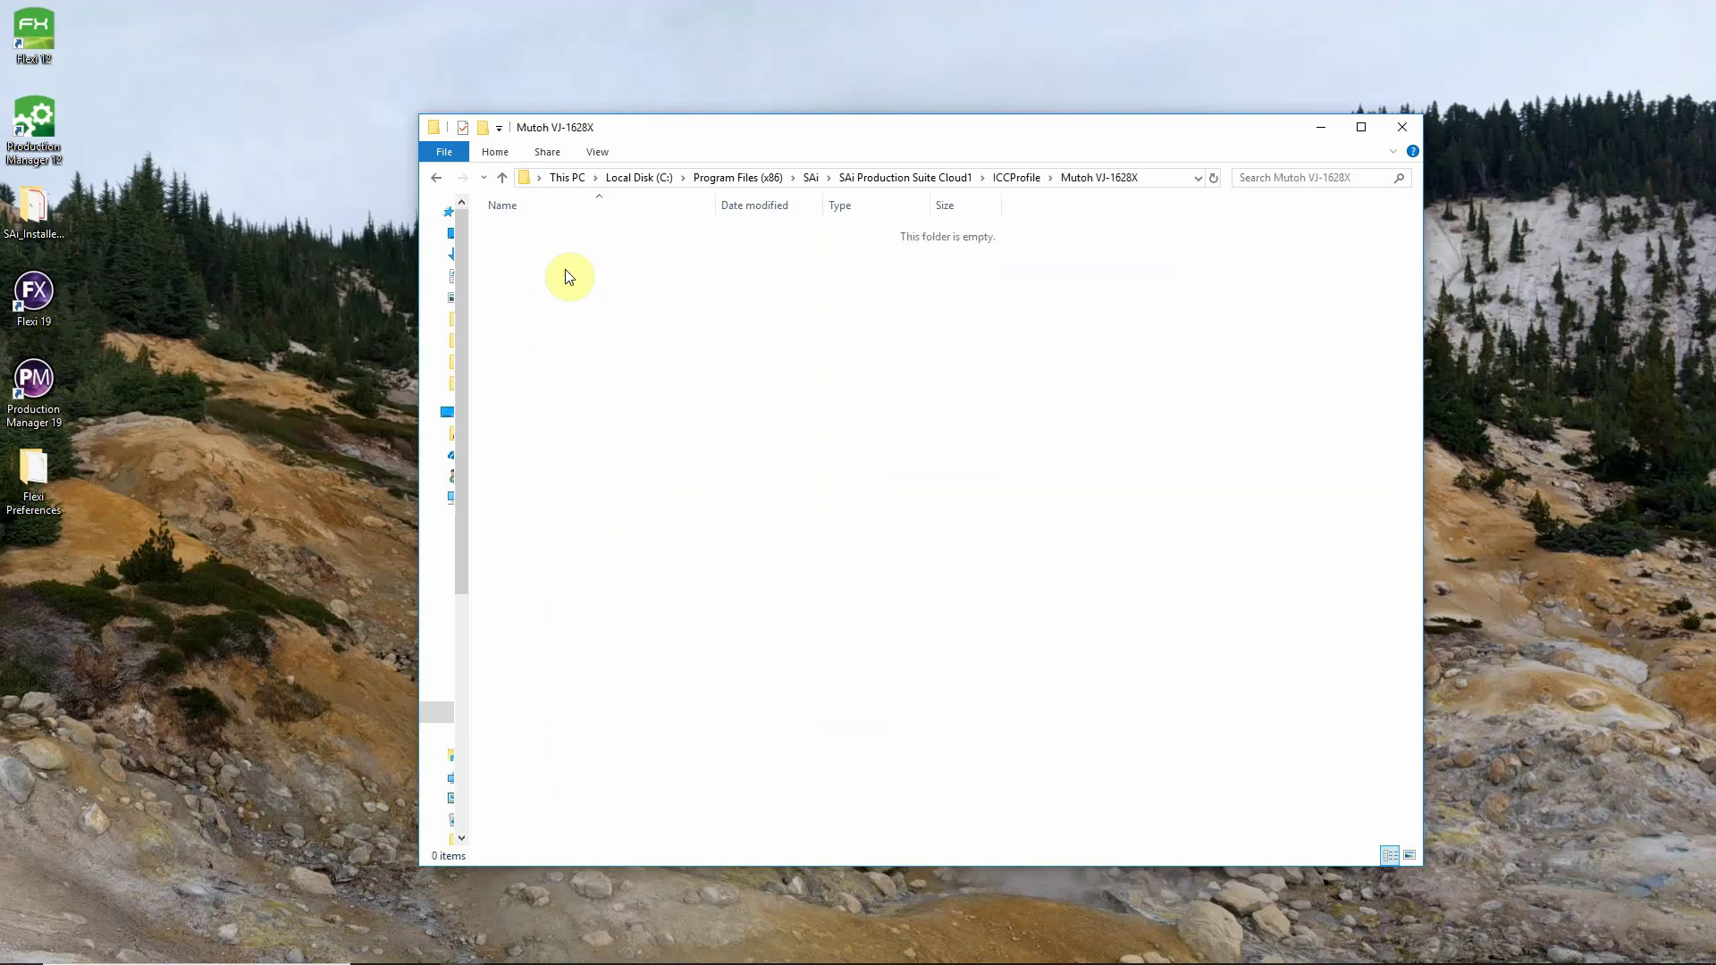
{"action": "right_click", "coordinate": [575, 279]}
{"action": "left_click", "coordinate": [647, 396]}
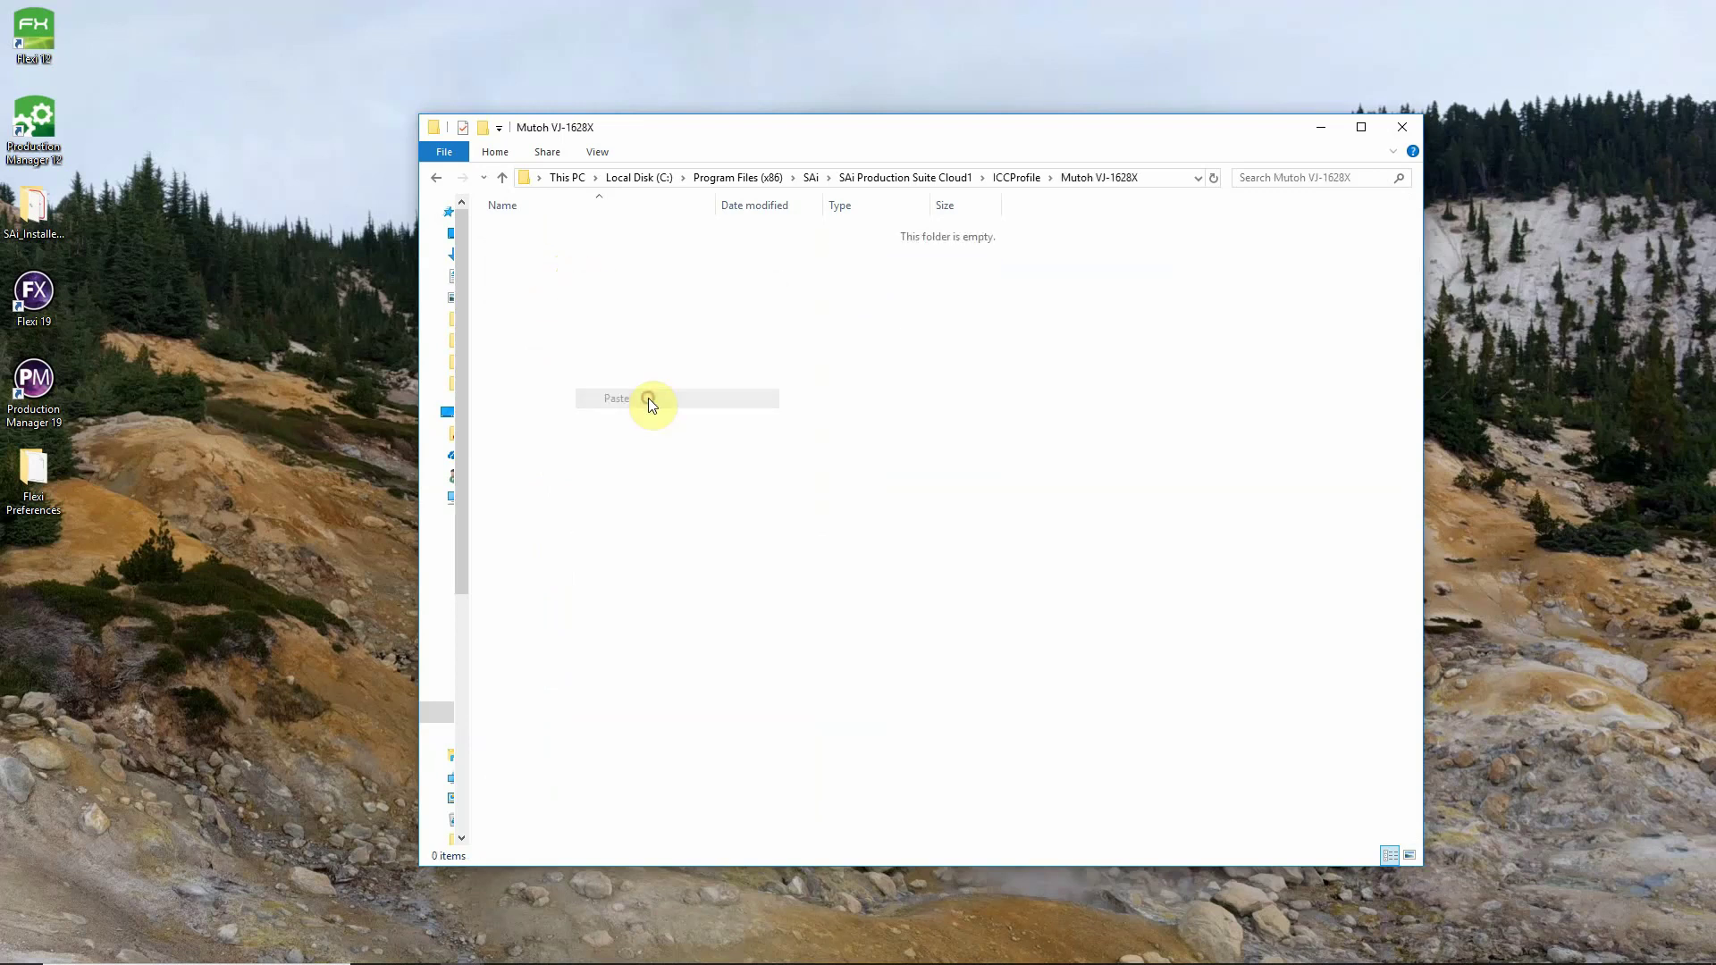
{"action": "left_click", "coordinate": [684, 949]}
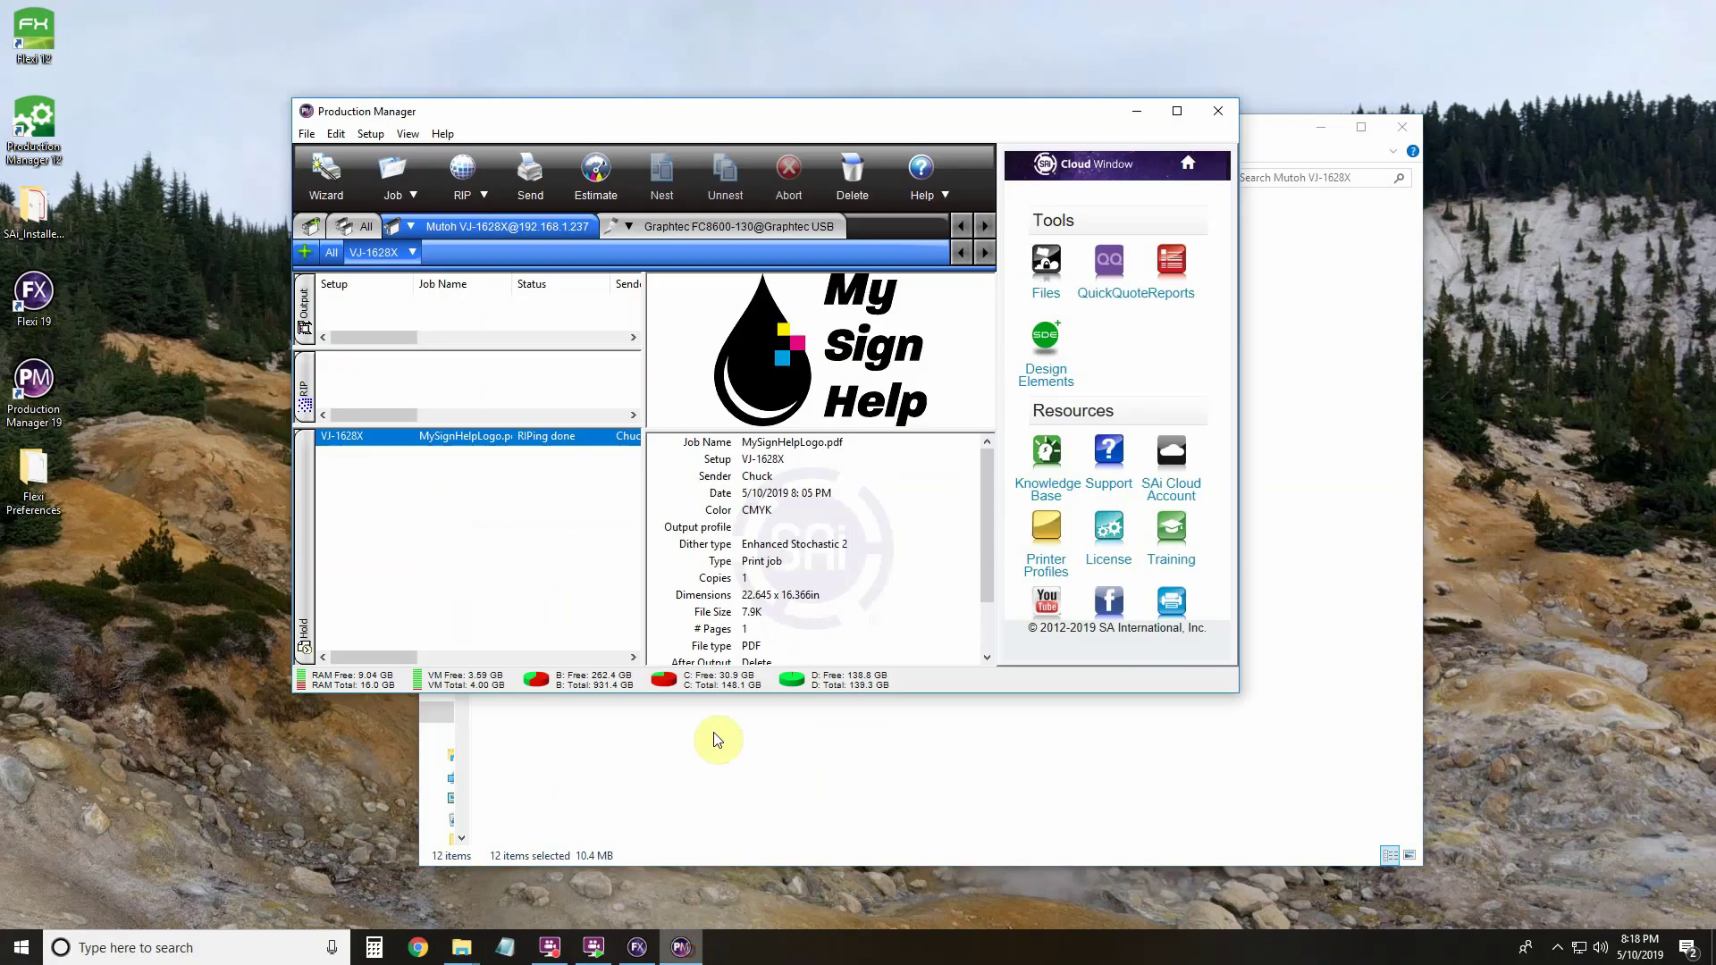
Set the VJ-1628X default job properties to Use color correction.
{"action": "double_click", "coordinate": [384, 254]}
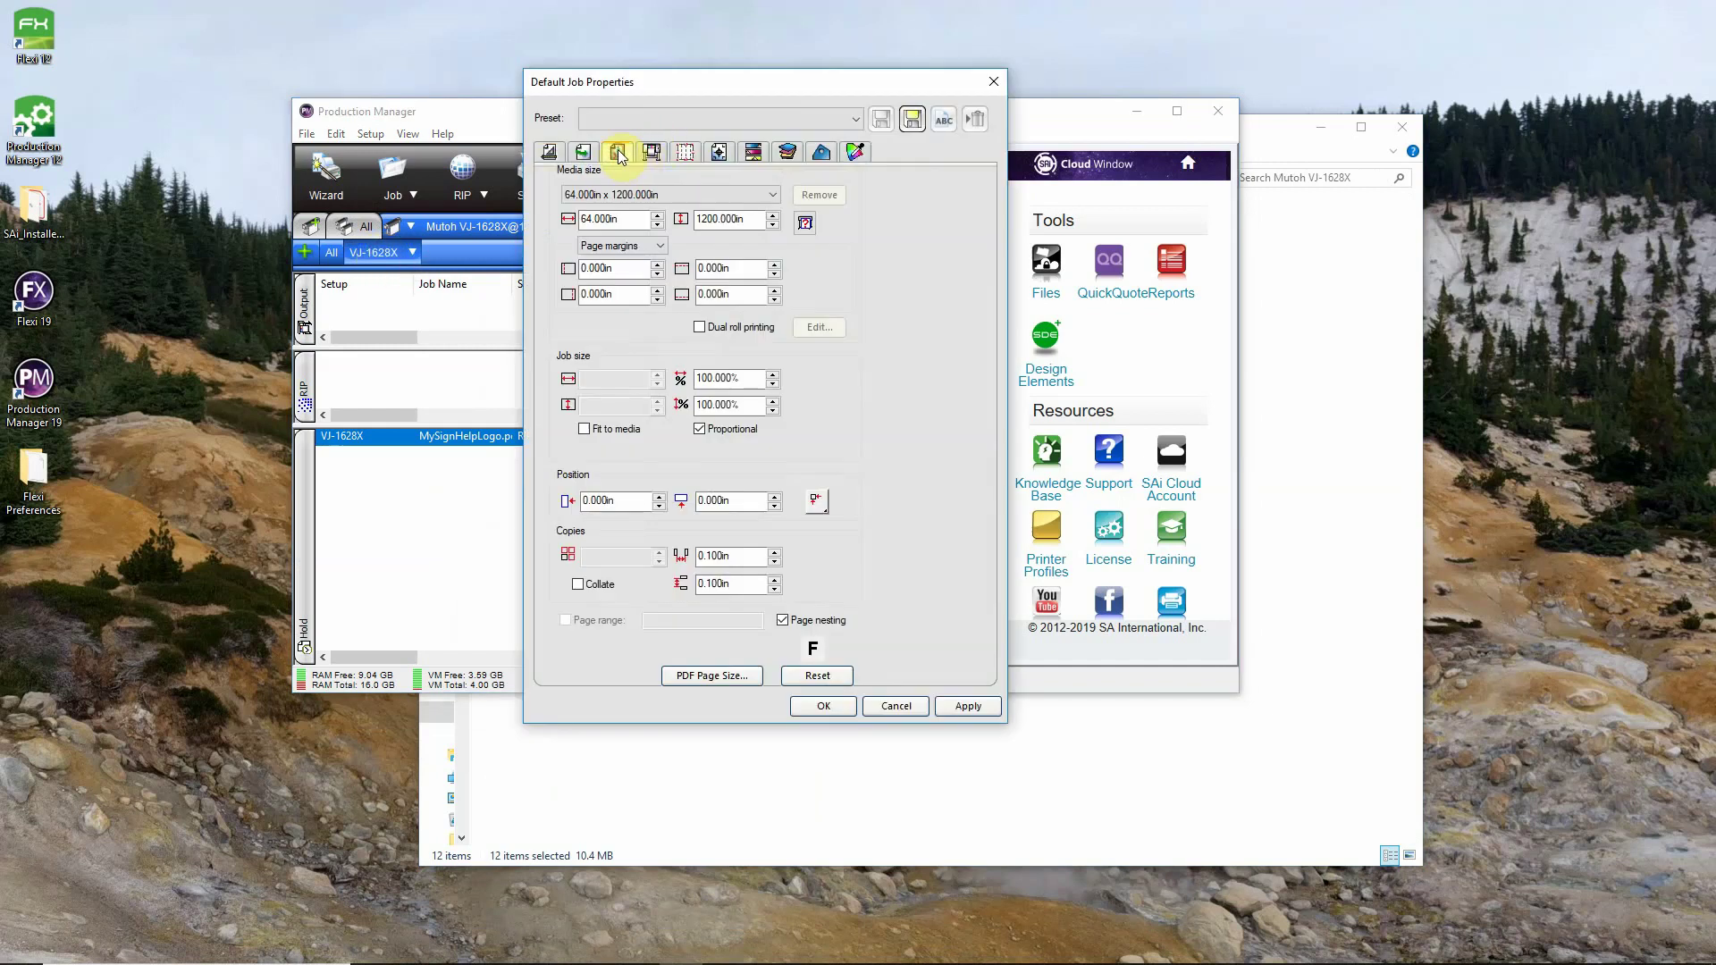
{"action": "left_click", "coordinate": [618, 153]}
{"action": "left_click", "coordinate": [662, 204]}
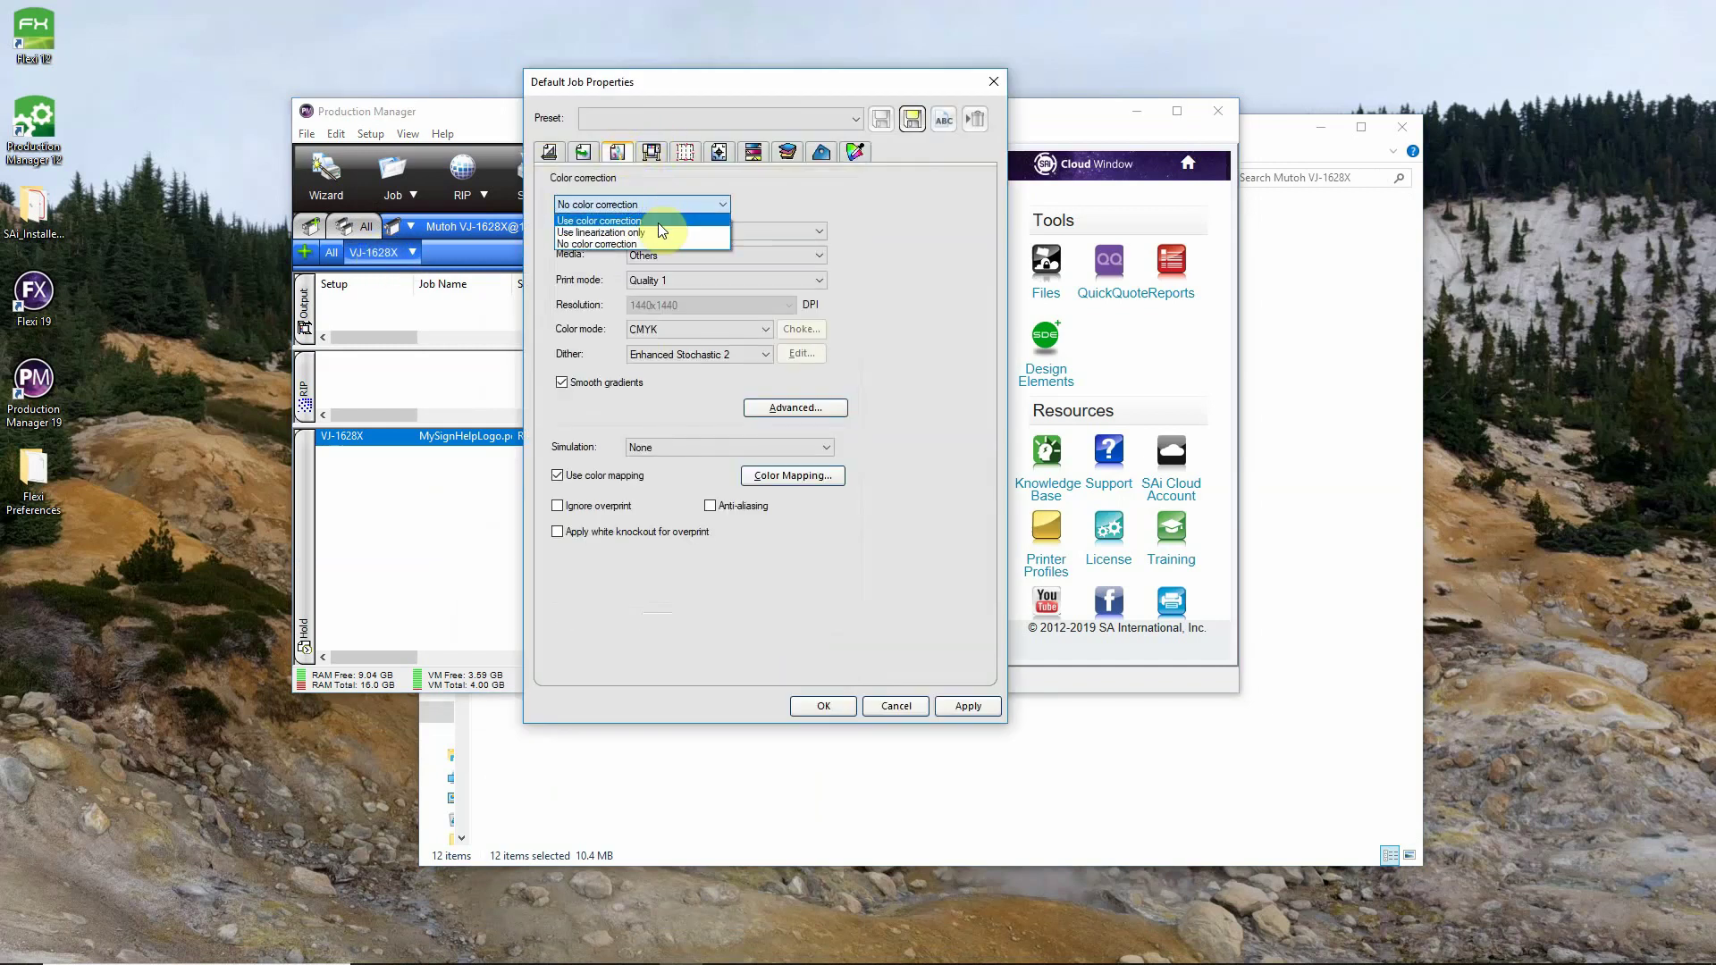
{"action": "left_click", "coordinate": [657, 223]}
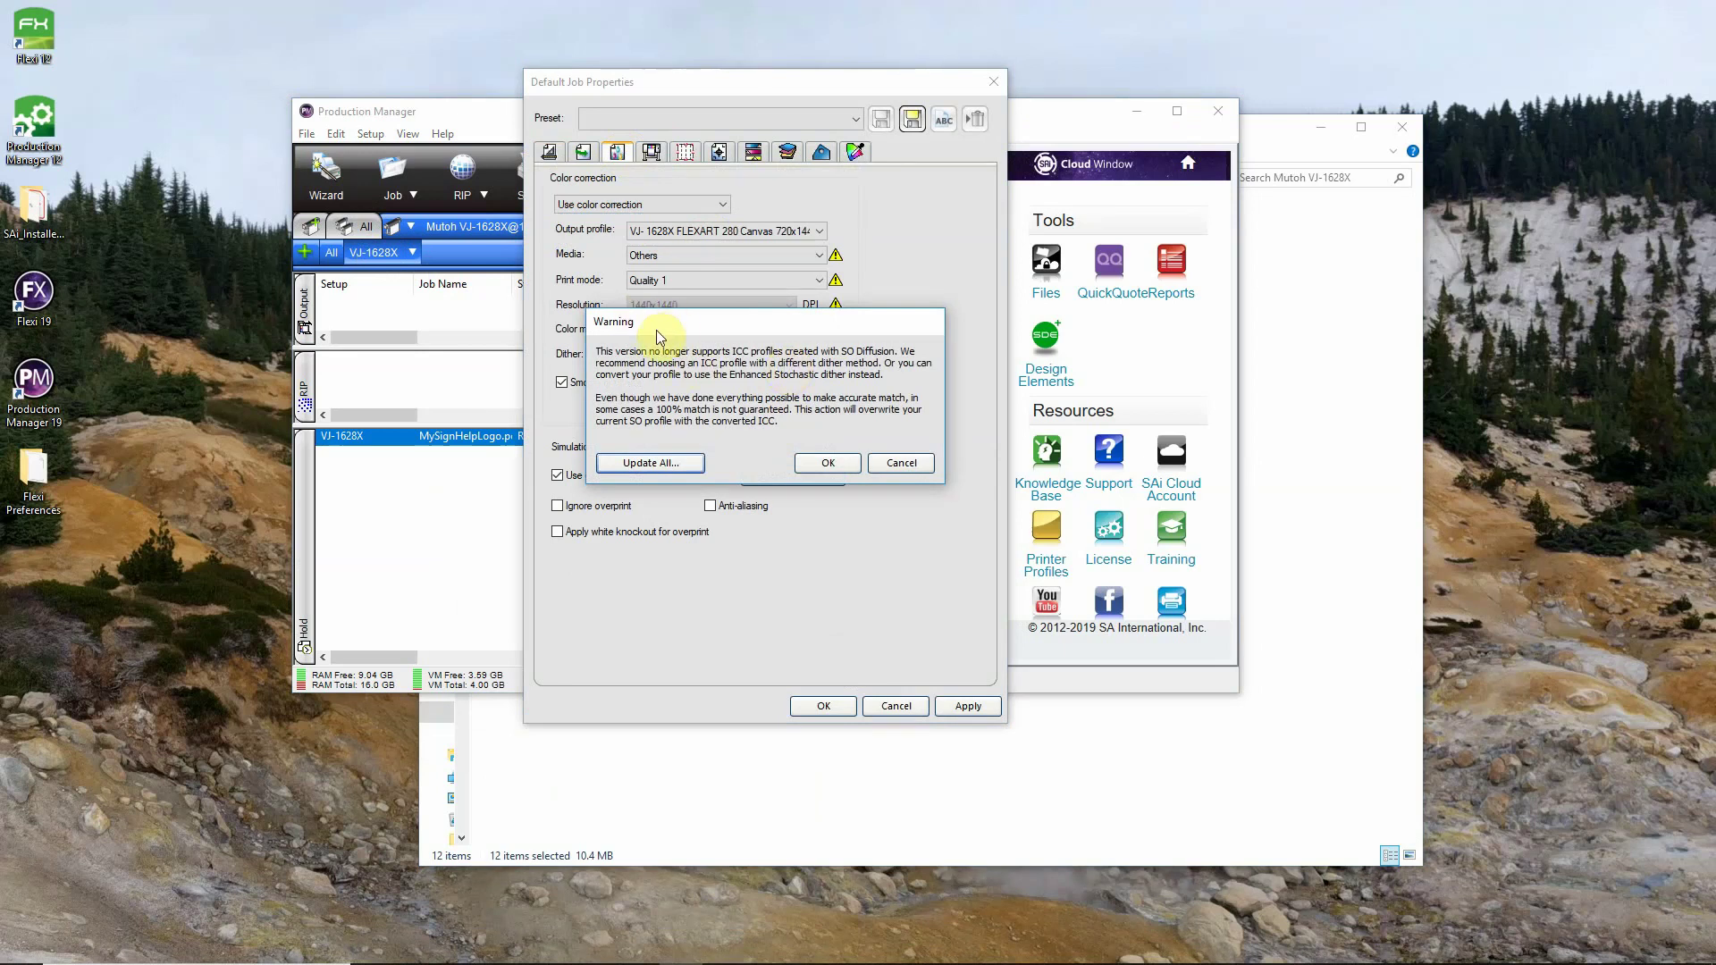
{"action": "mouse_move", "coordinate": [670, 326]}
{"action": "left_mouse_down"}
{"action": "mouse_move", "coordinate": [723, 425]}
{"action": "mouse_move", "coordinate": [662, 323]}
{"action": "left_mouse_up"}
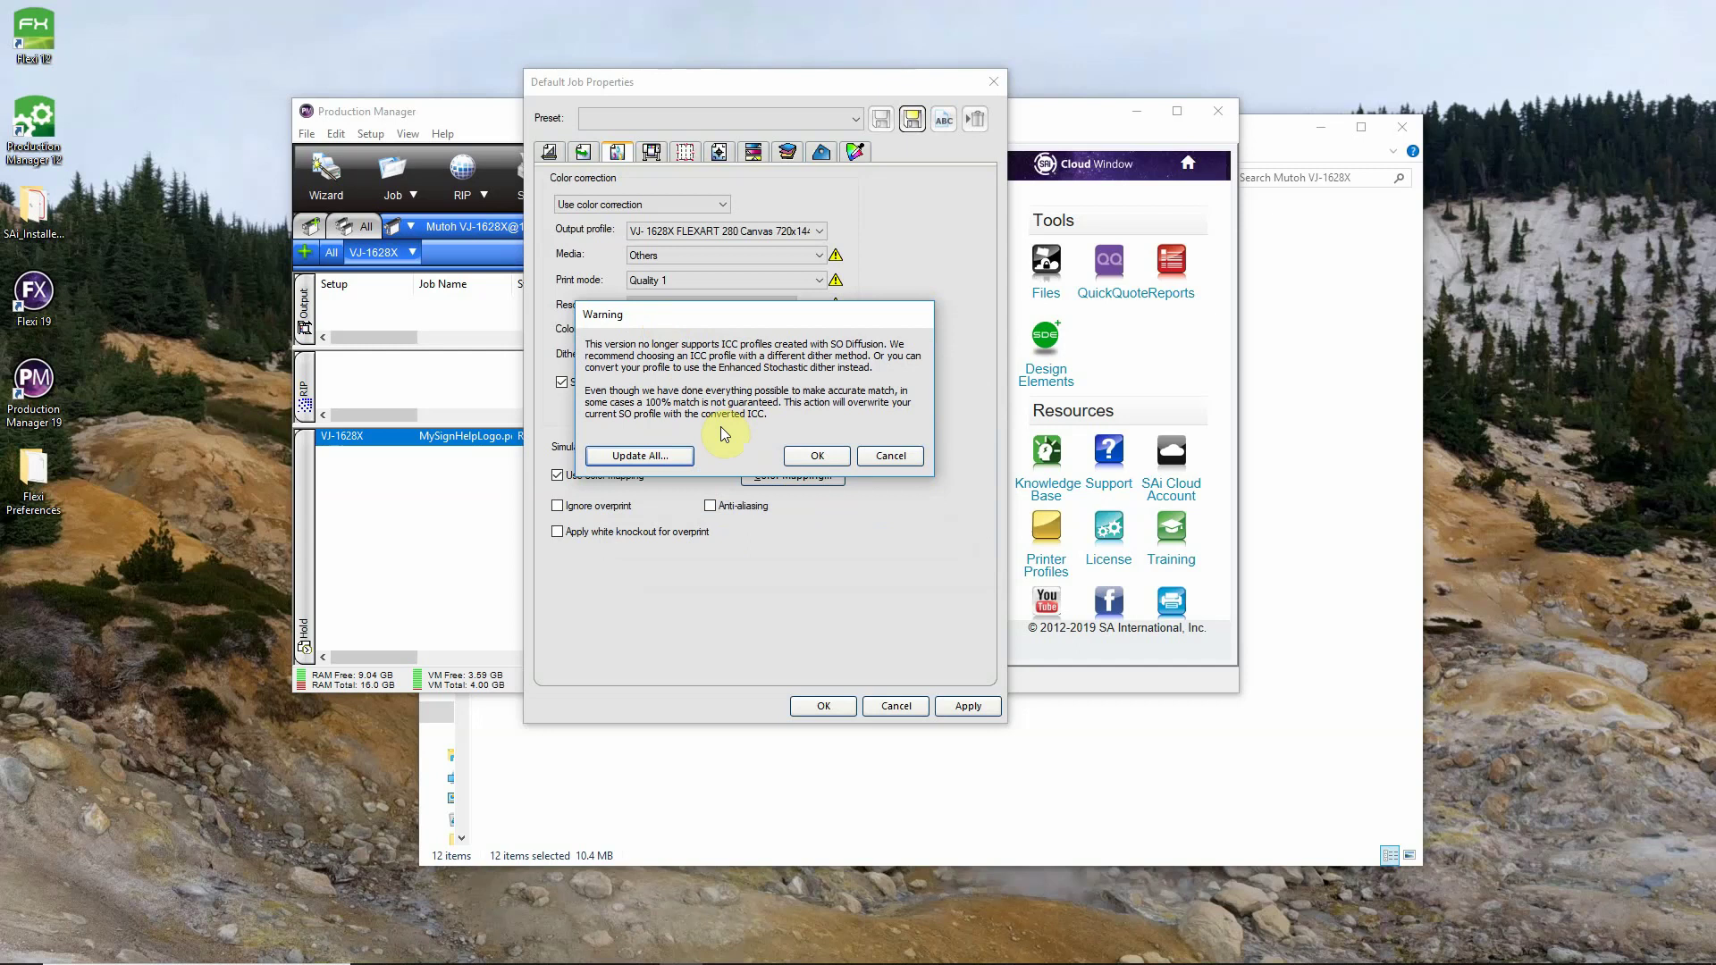
Update and convert all 12 Mutoh ICC profiles to Enhanced Stochastic, then confirm the job properties.
{"action": "left_click", "coordinate": [657, 460]}
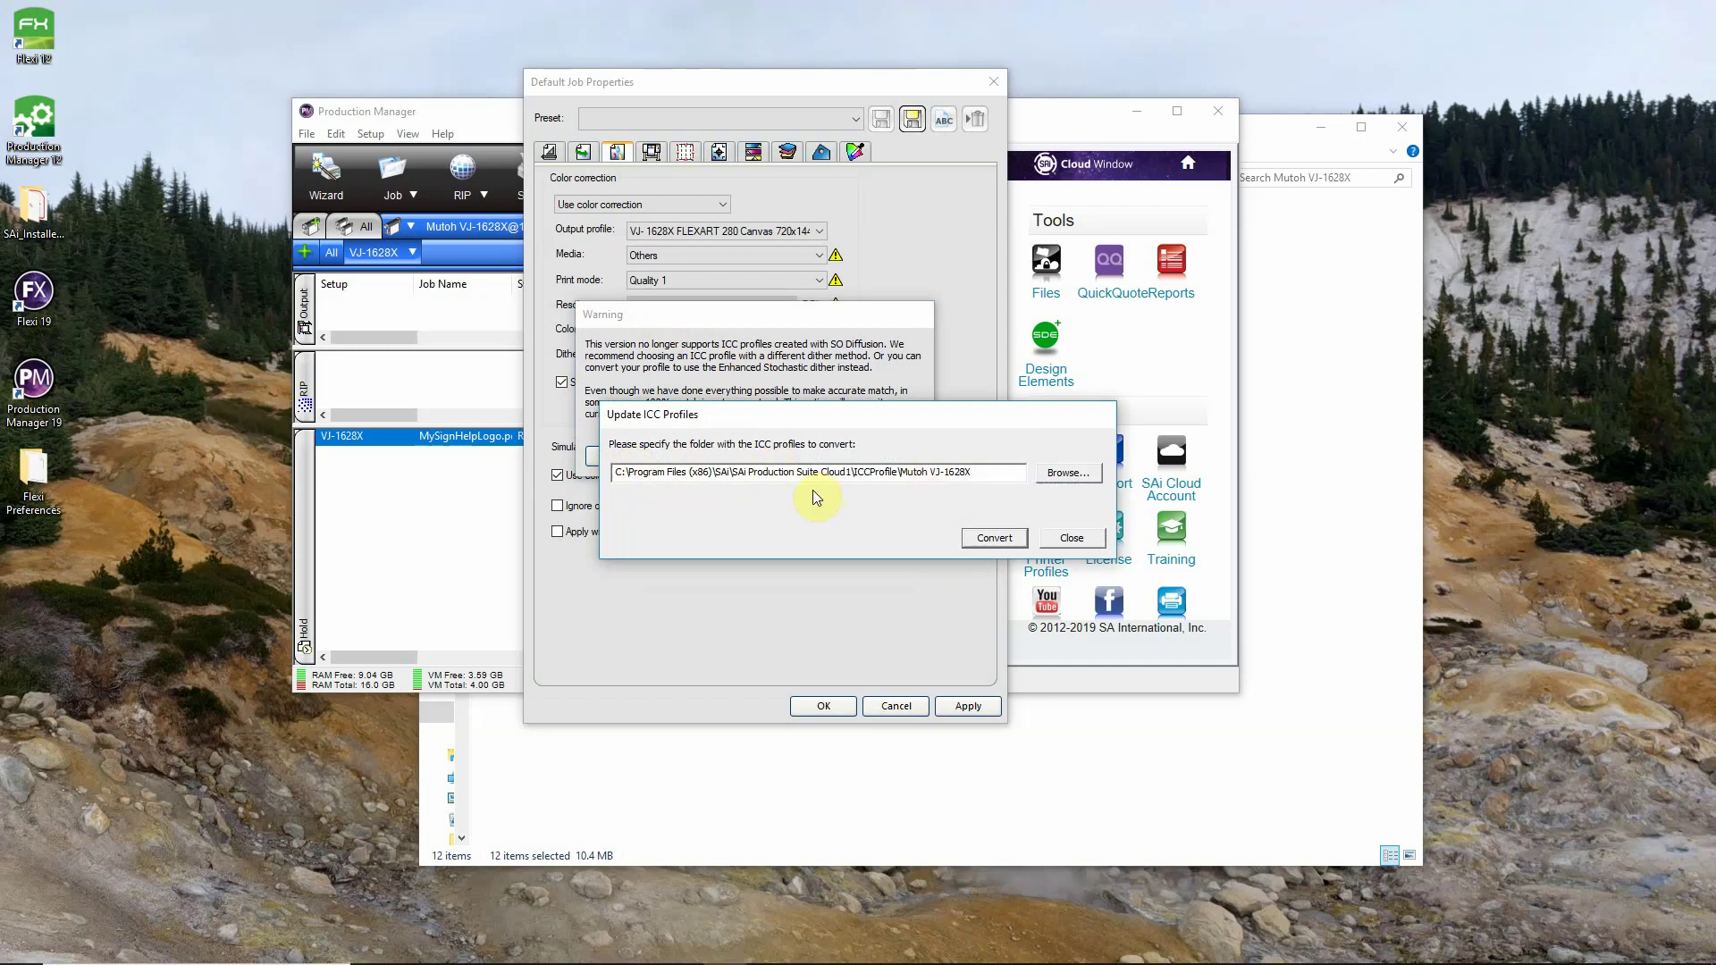
{"action": "left_click", "coordinate": [1005, 538]}
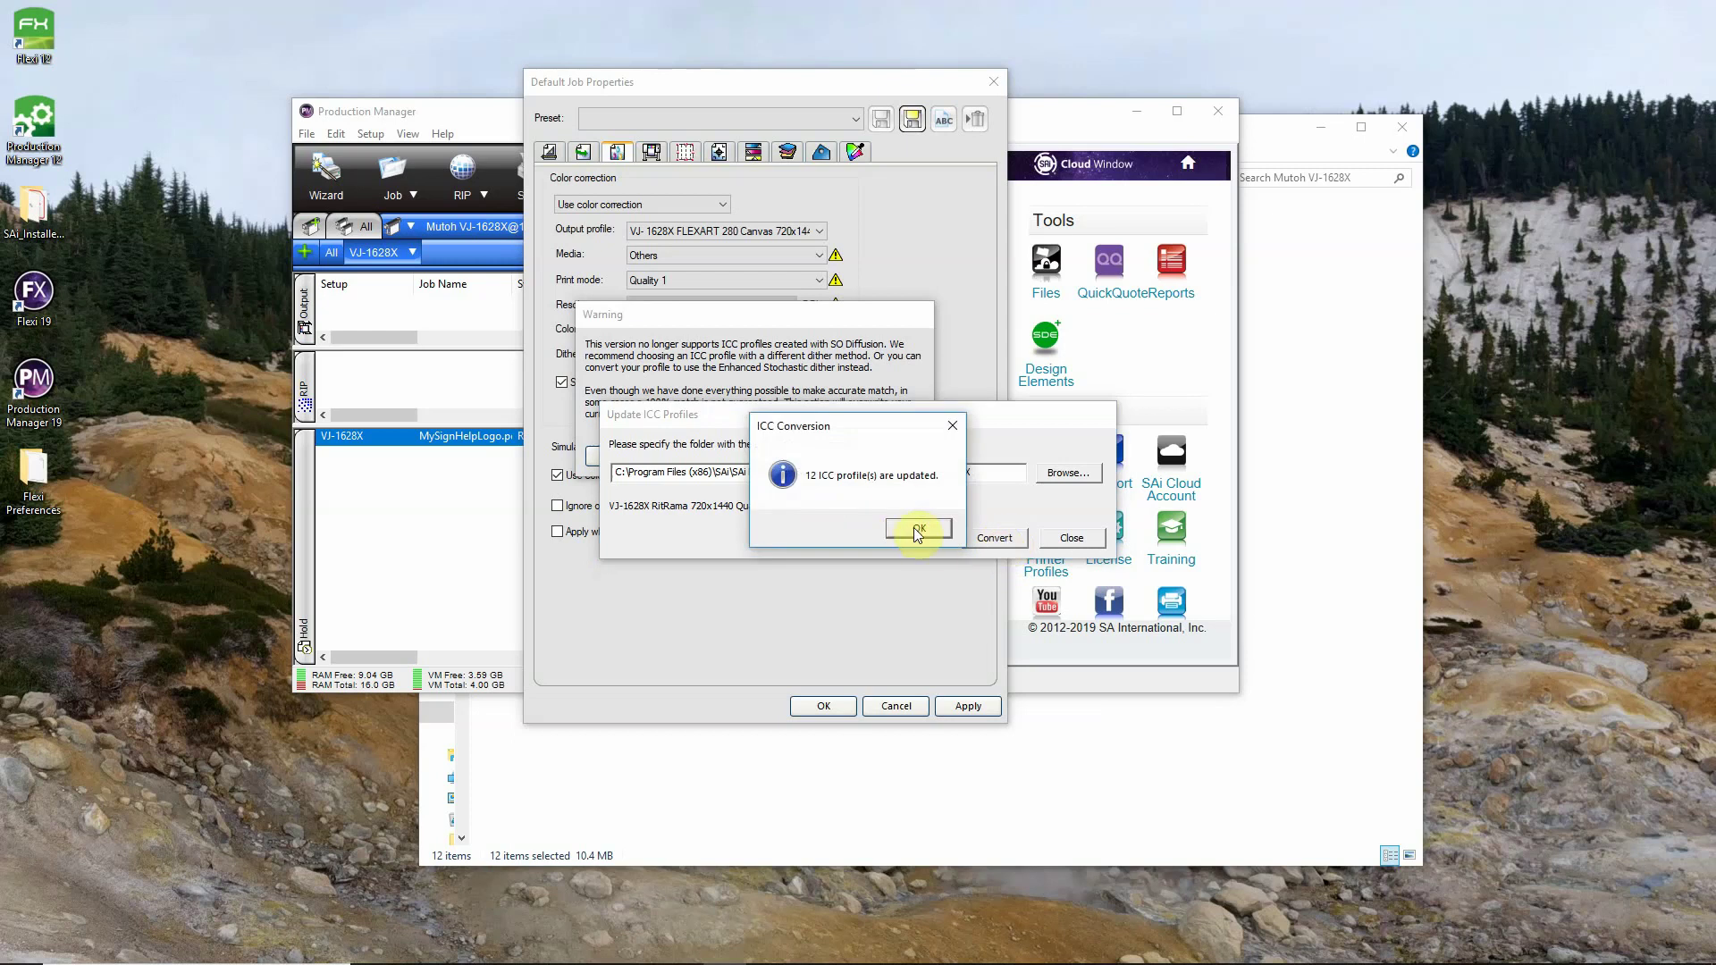
{"action": "left_click", "coordinate": [918, 529]}
{"action": "left_click", "coordinate": [1072, 537]}
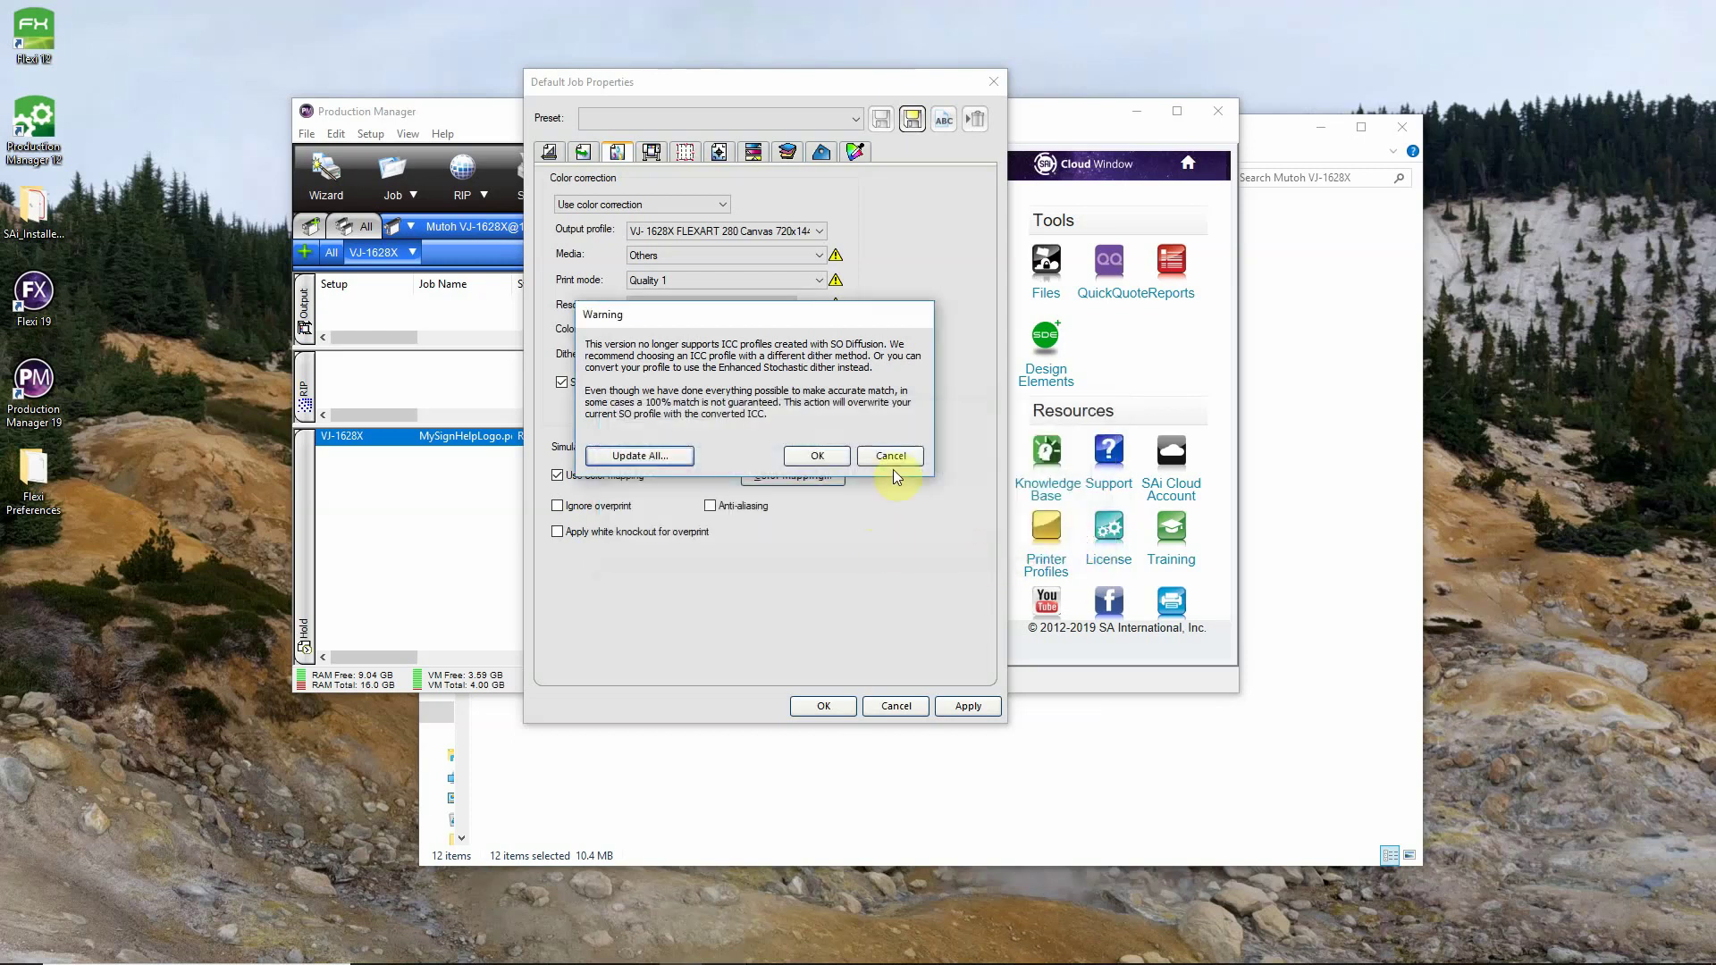
{"action": "left_click", "coordinate": [821, 457]}
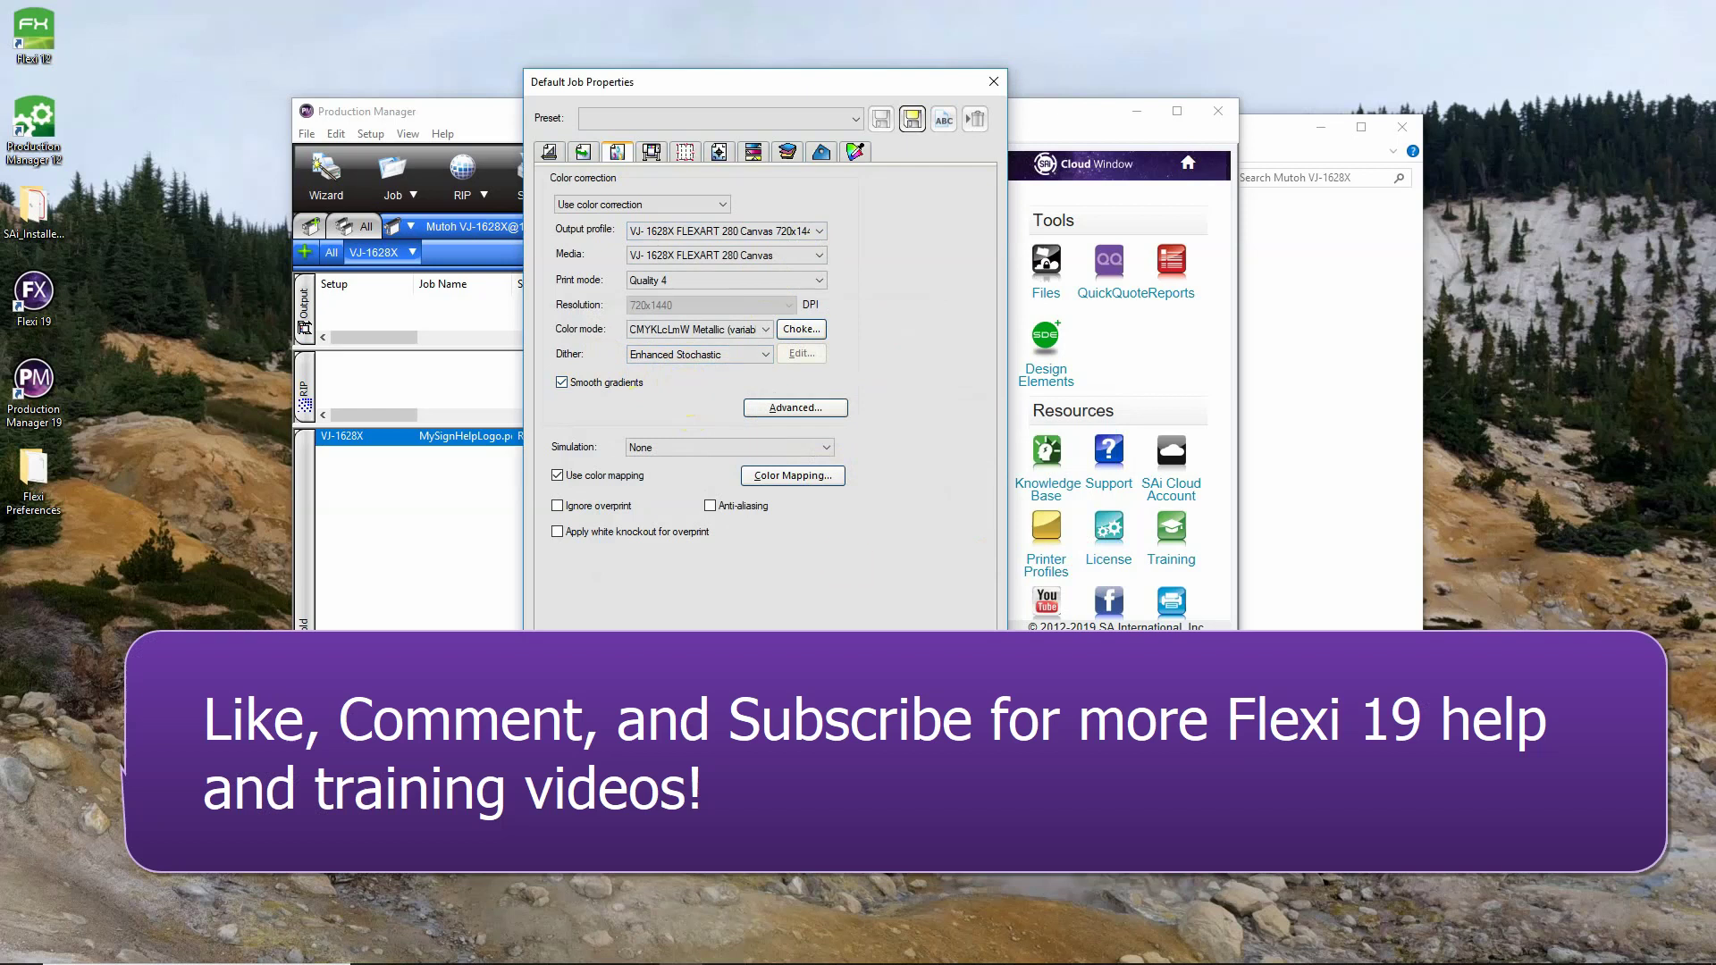
{"action": "key", "text": "Return"}
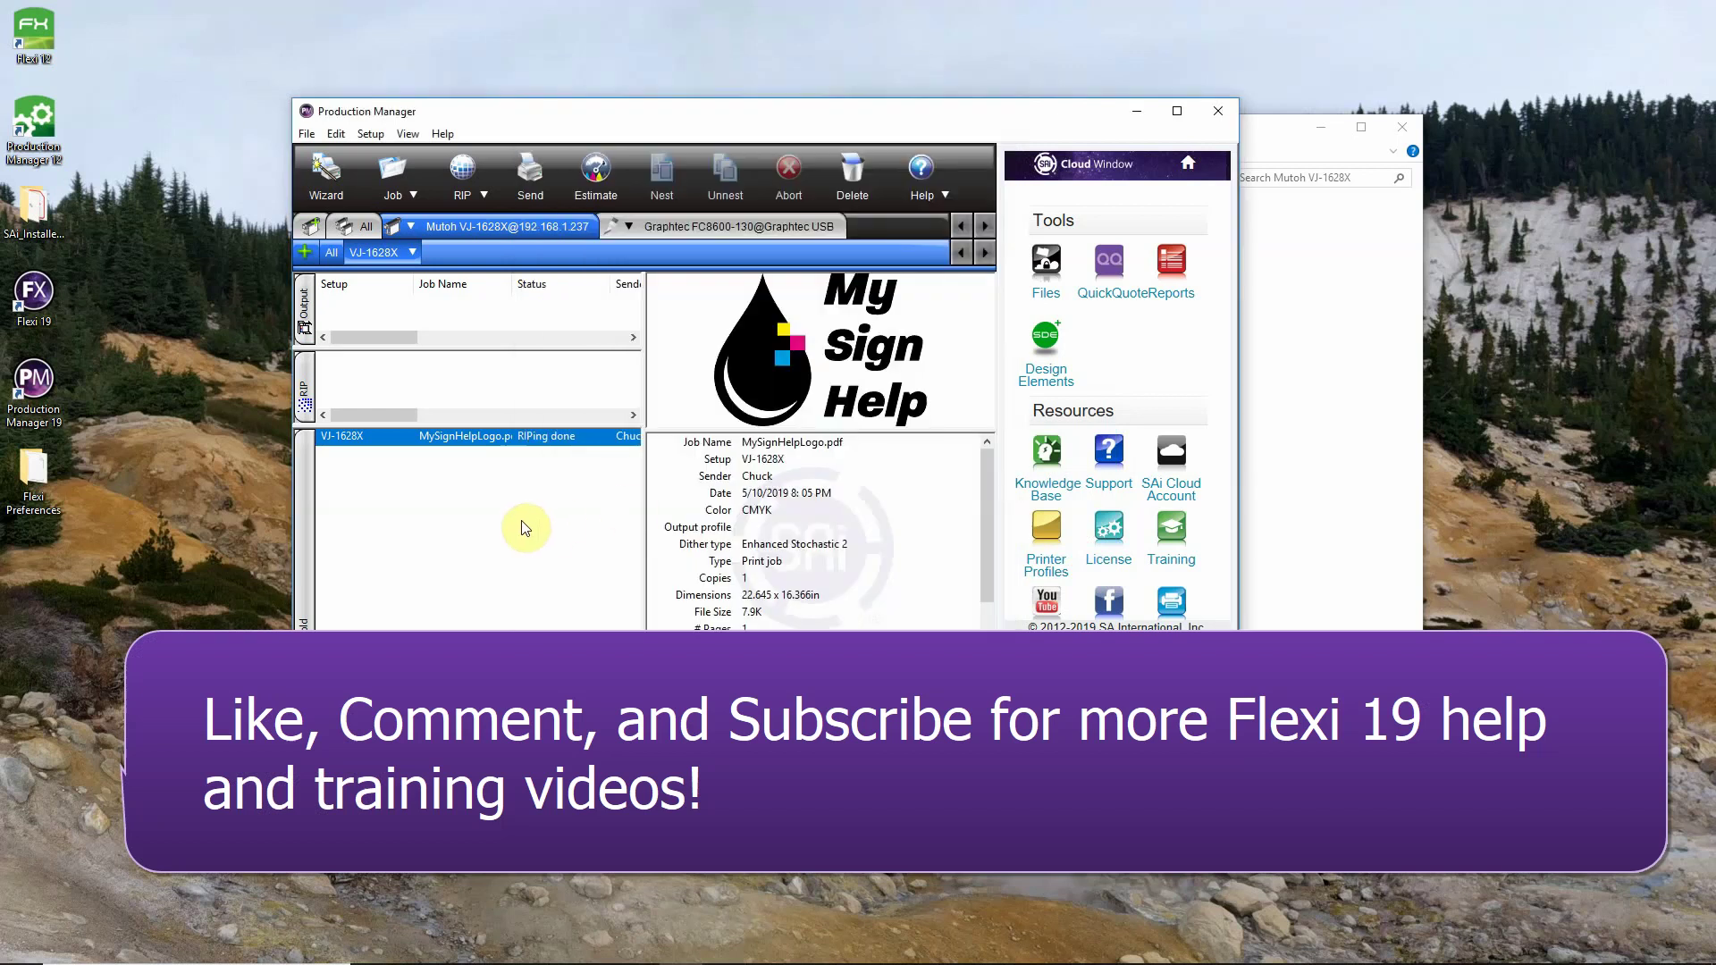